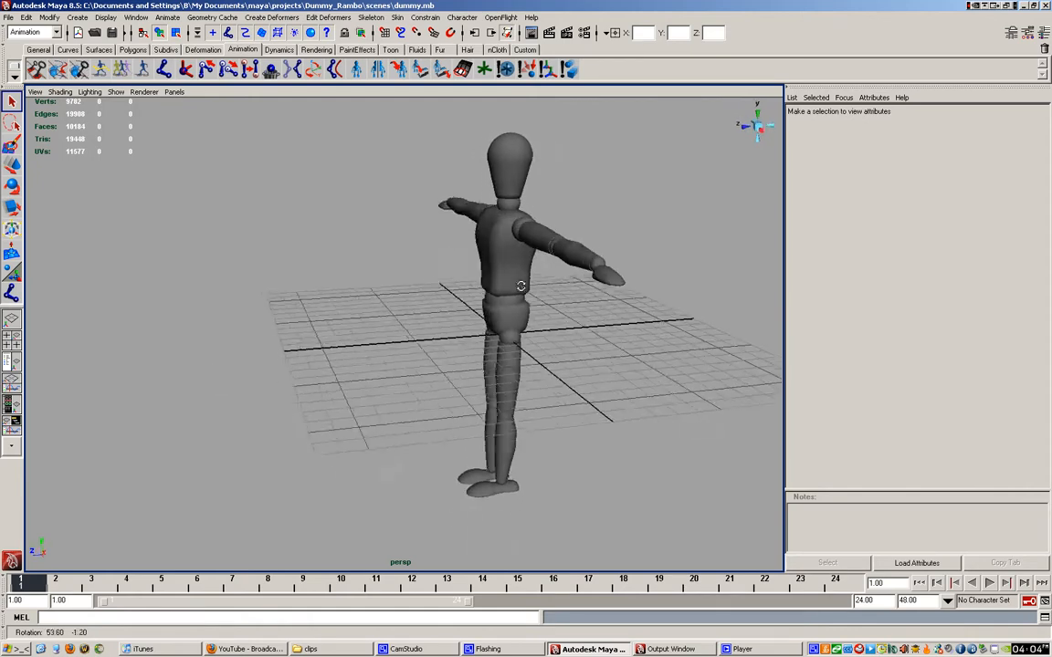
- Examine the mannequin model from an angle and from the front
alt+middle_drag(571, 292, 489, 314)
alt+drag(489, 314, 460, 308)
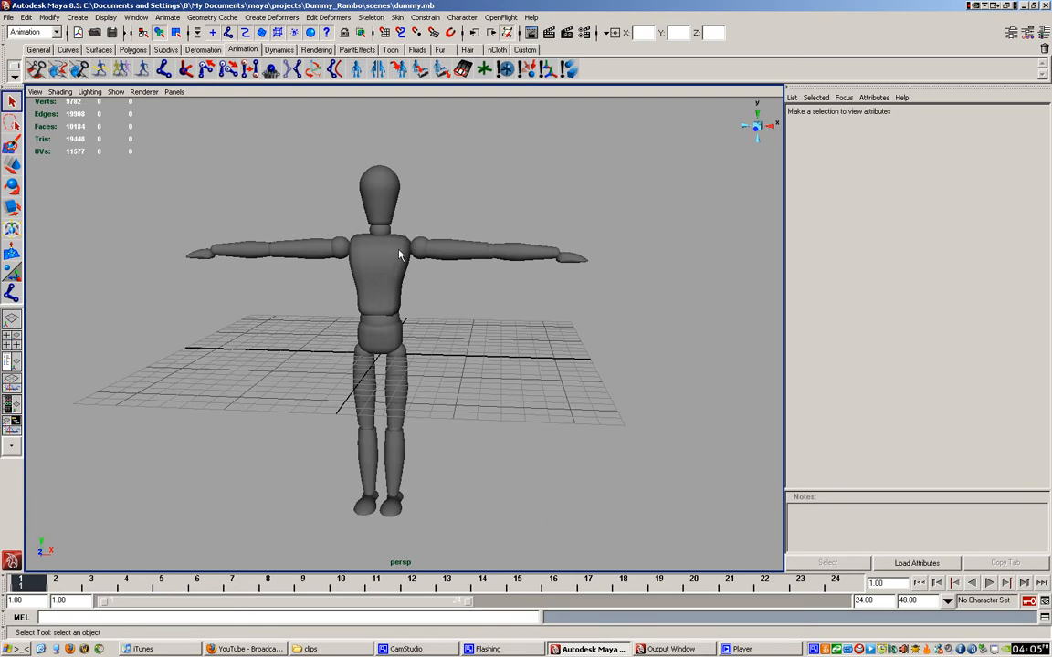
scroll(415, 283, up, 2)
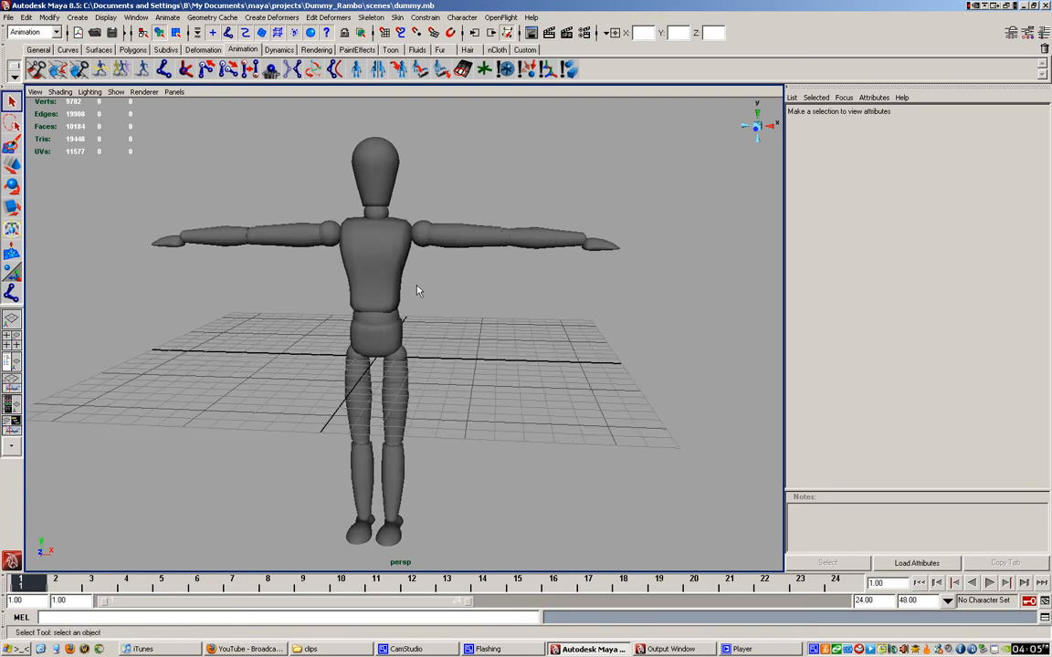
mouse_move(434, 279)
alt+mouse_down()
mouse_move(301, 235)
mouse_move(336, 273)
mouse_move(416, 280)
alt+mouse_up()
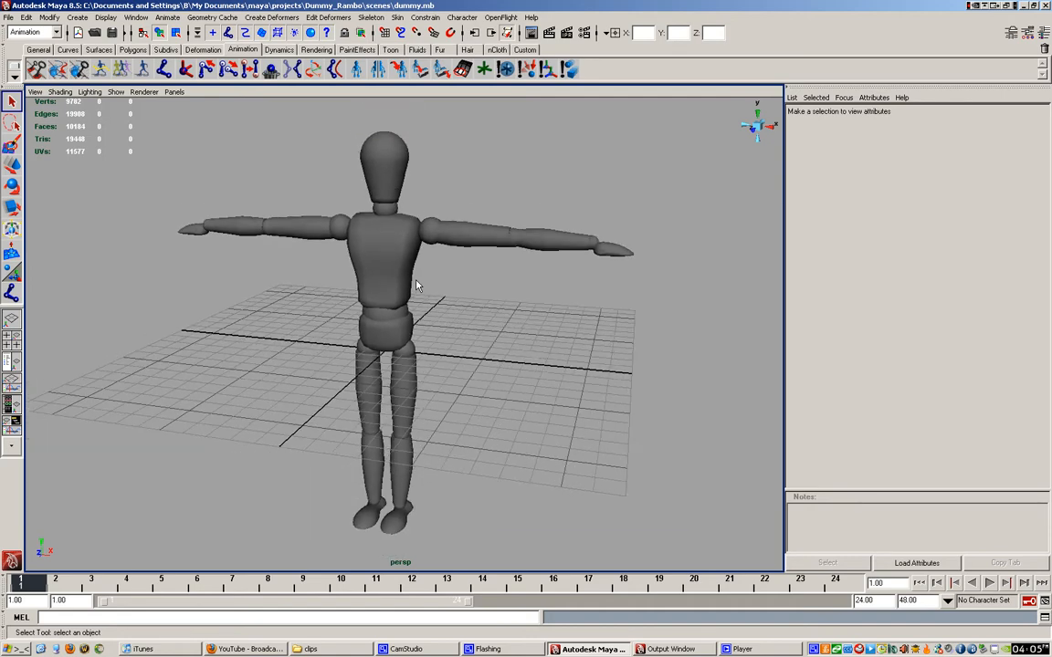
alt+drag(423, 320, 453, 310)
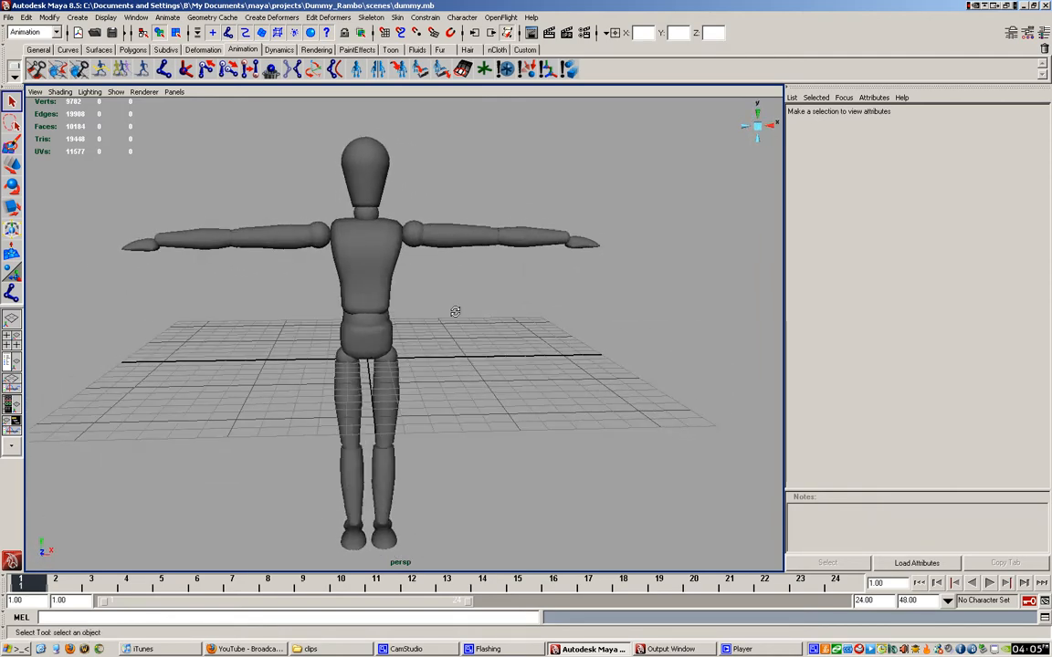
alt+middle_drag(453, 310, 442, 337)
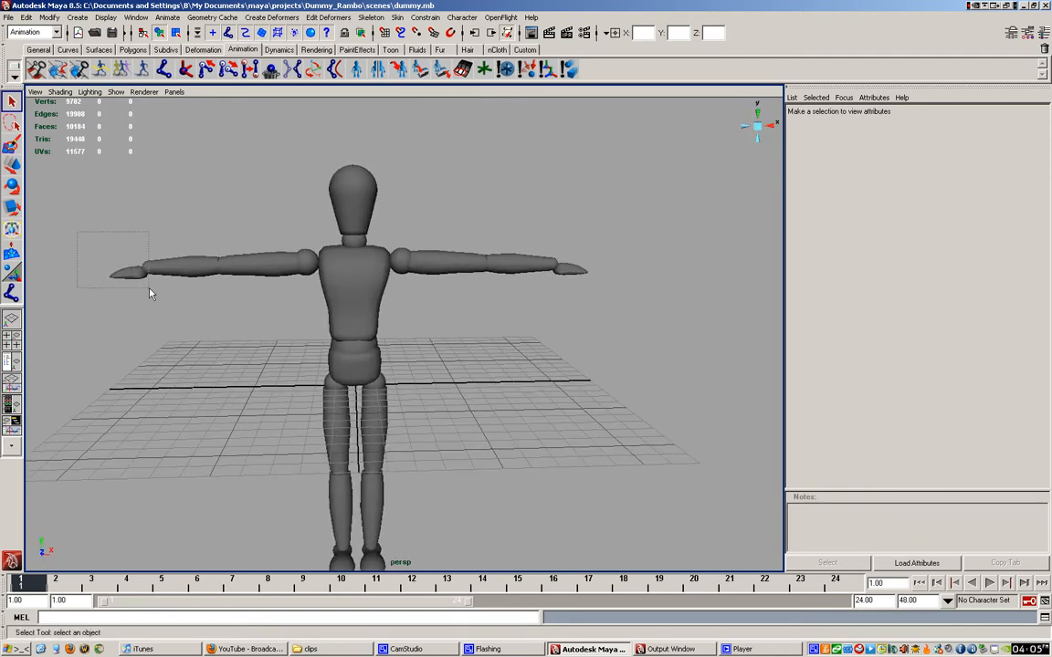
- Select the mannequin's arm, head, torso and neck pieces in turn to check how the body is divided into separate meshes
drag(150, 293, 149, 290)
drag(247, 332, 247, 333)
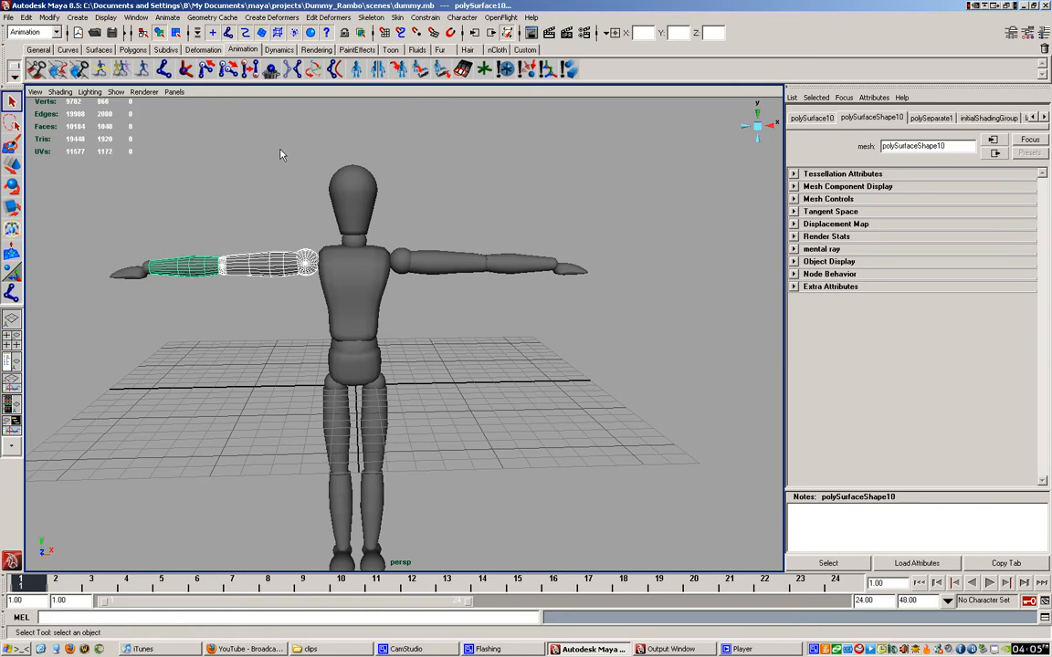
drag(322, 154, 331, 201)
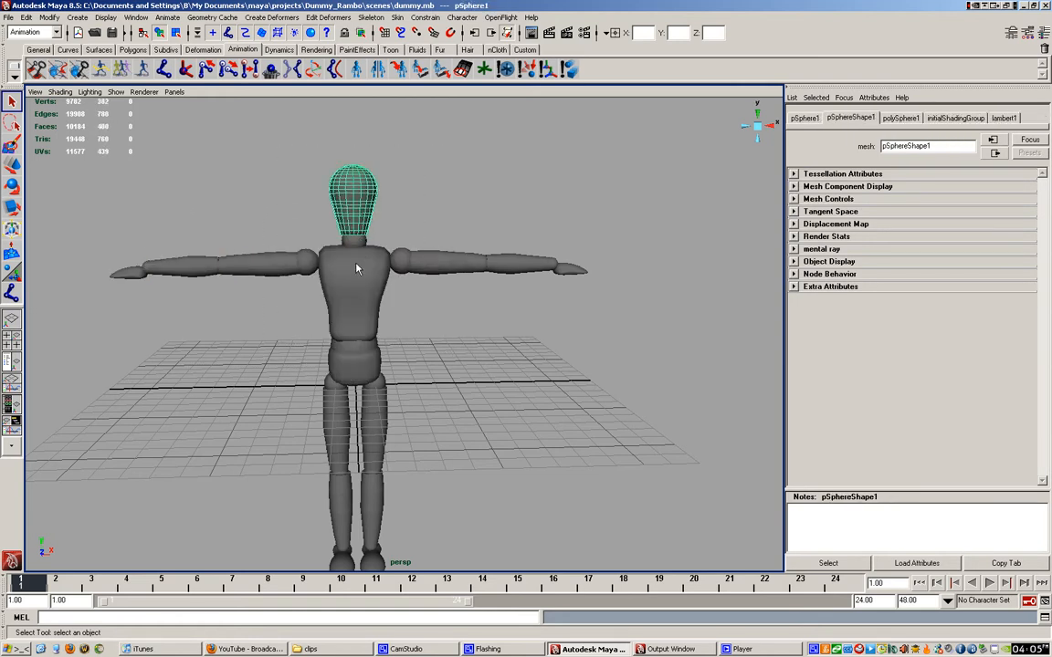
click(356, 268)
click(353, 240)
click(435, 266)
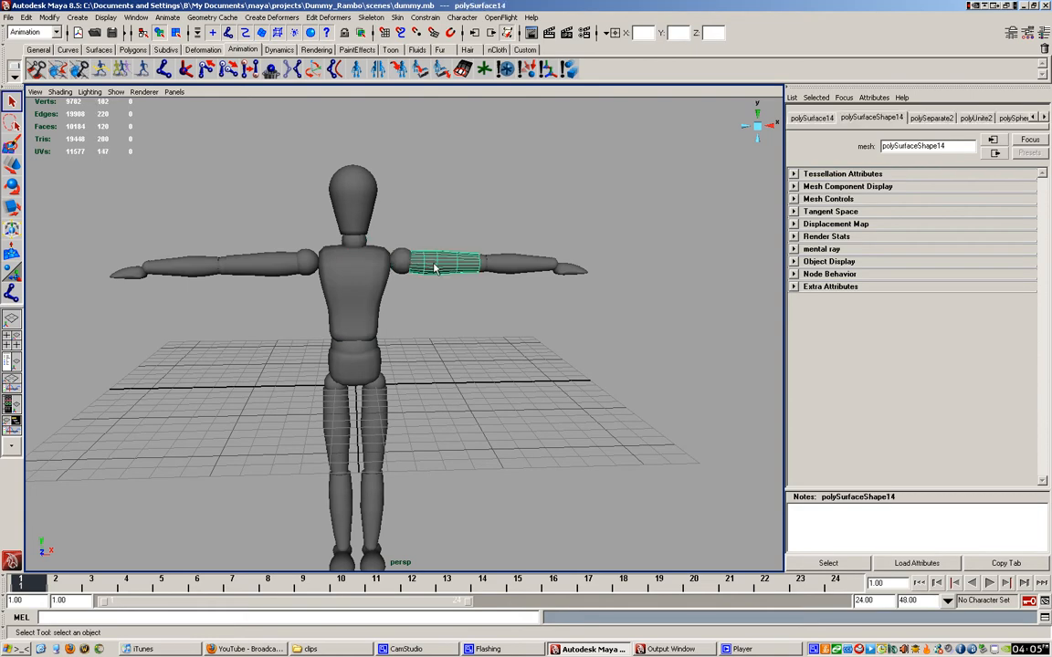
click(513, 265)
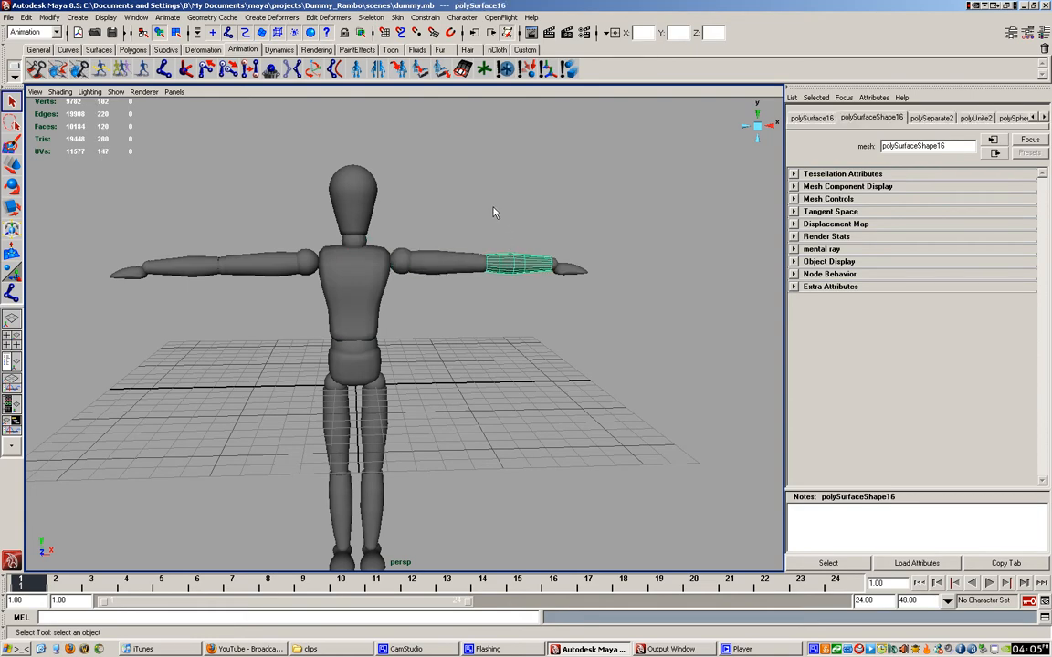
scroll(442, 368, up, 2)
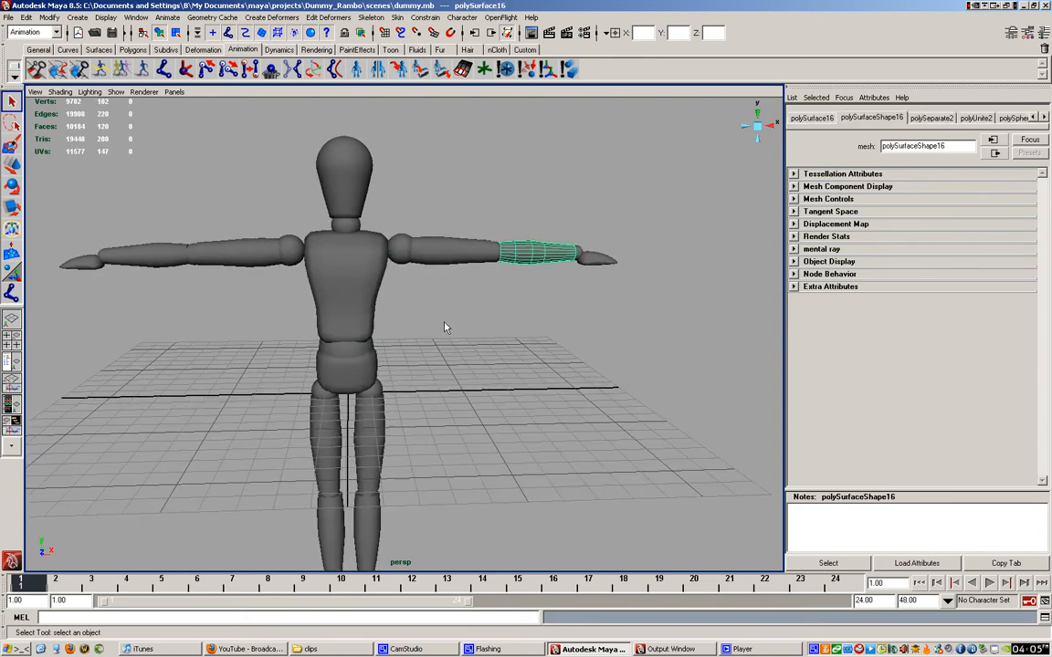
alt+drag(444, 327, 406, 353)
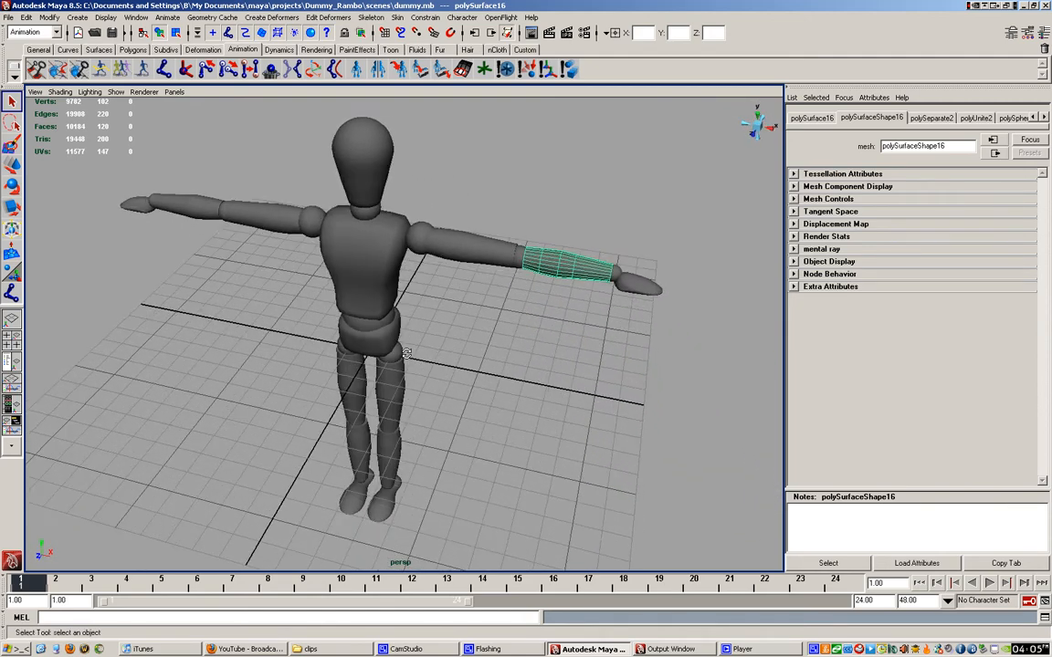
- Look through the scene's object list in the Outliner and close it
click(135, 17)
click(171, 105)
scroll(691, 246, down, 5)
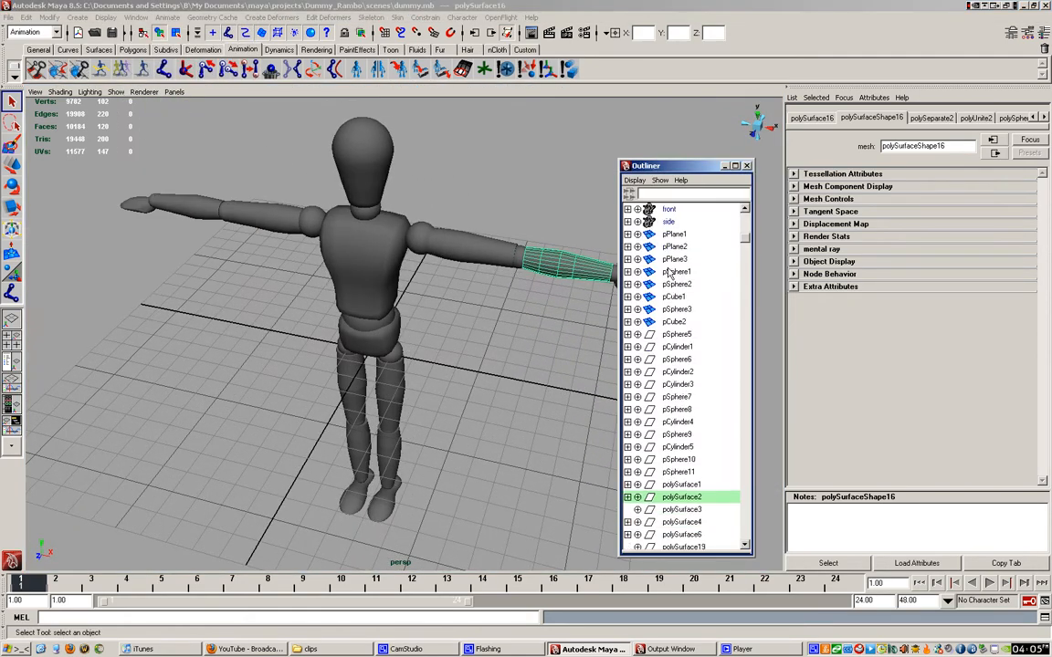
scroll(690, 246, up, 5)
click(747, 167)
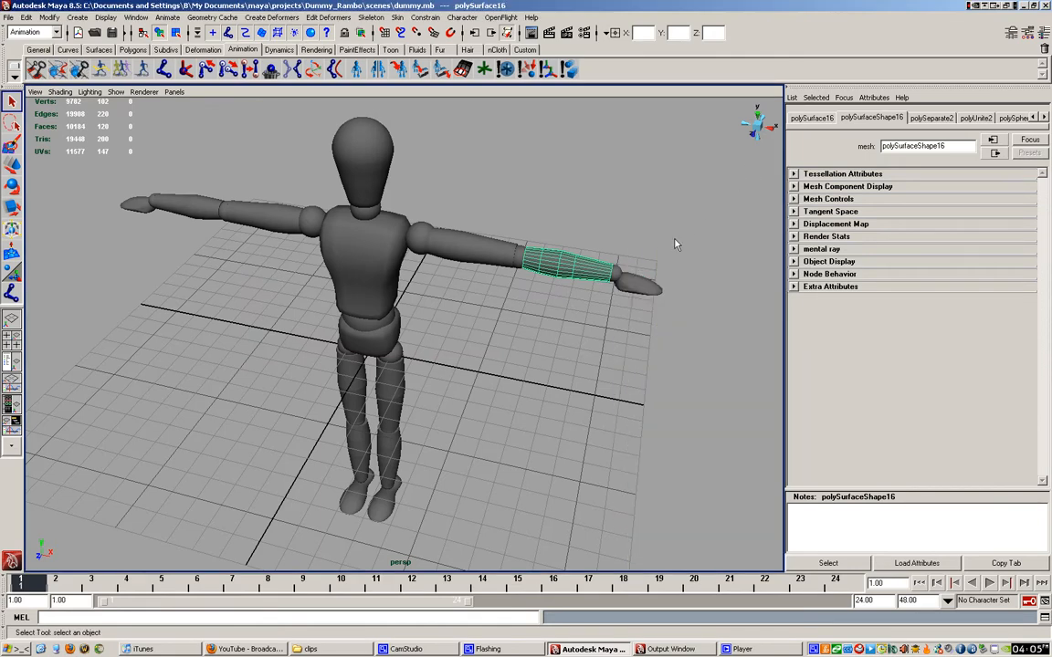
- Turn on X-Ray shading and show the mannequin's full legs and lower body in the maximized side view
alt+drag(484, 338, 437, 311)
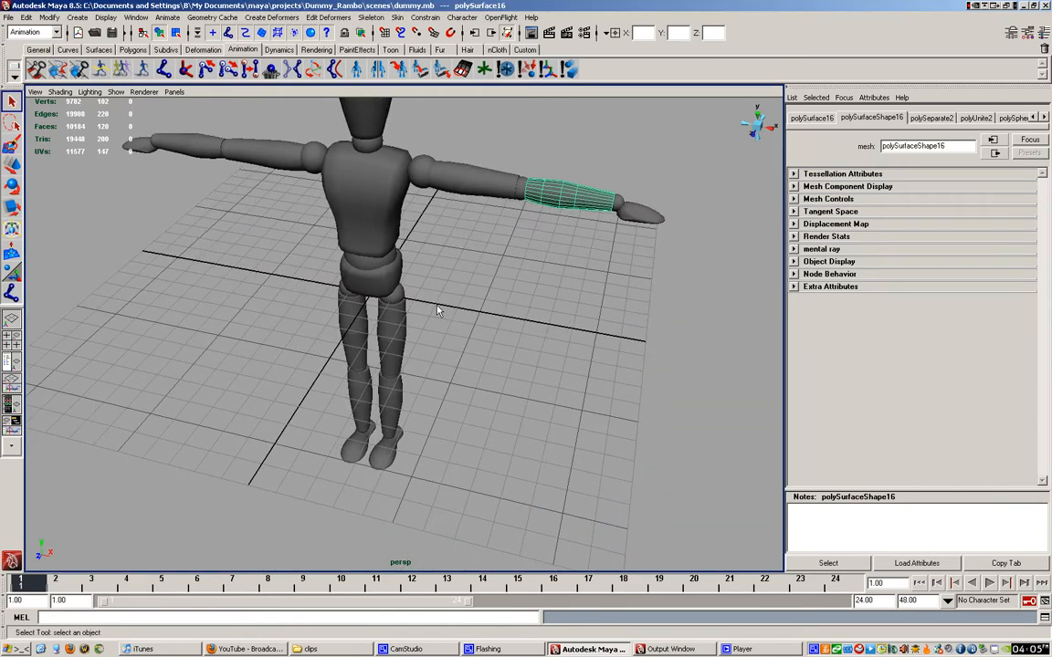
click(60, 91)
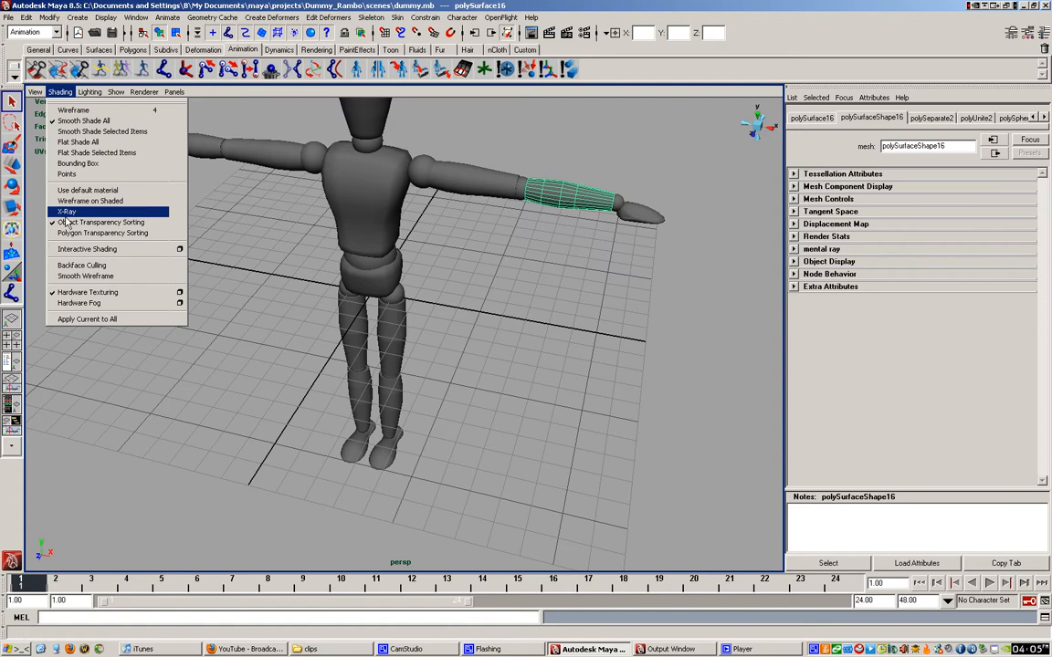
click(67, 213)
key(space)
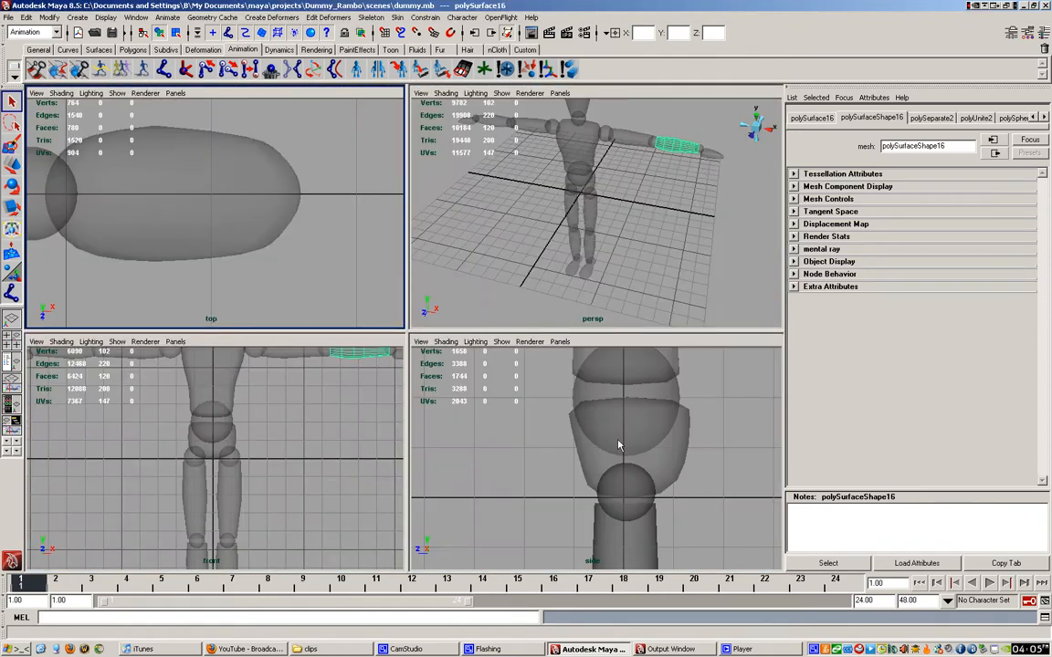
key(space)
scroll(618, 445, down, 6)
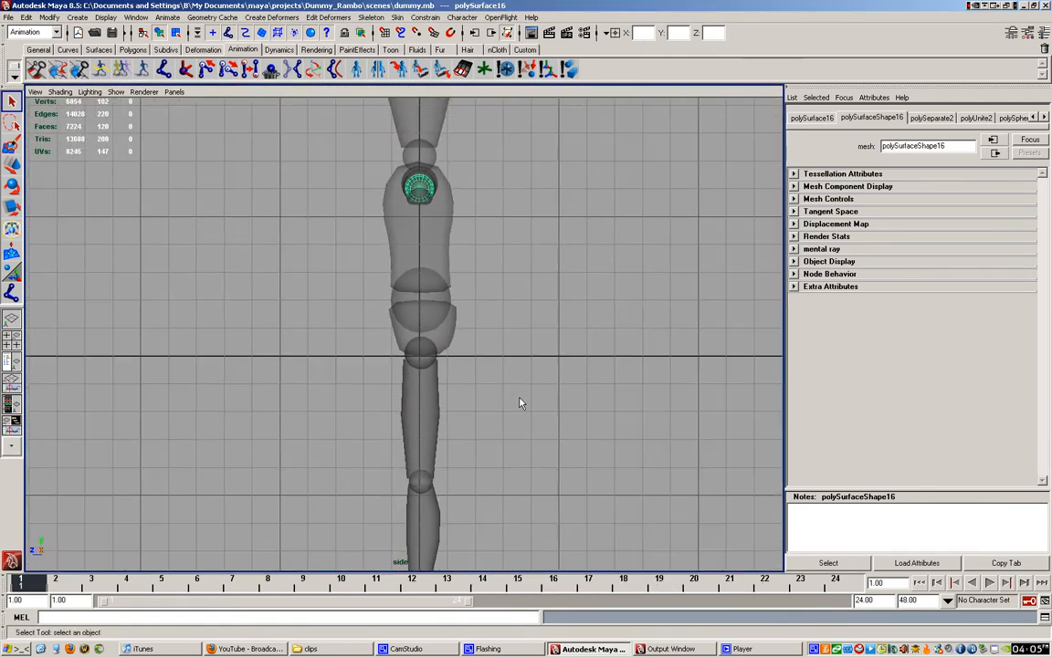
alt+middle_drag(517, 394, 523, 346)
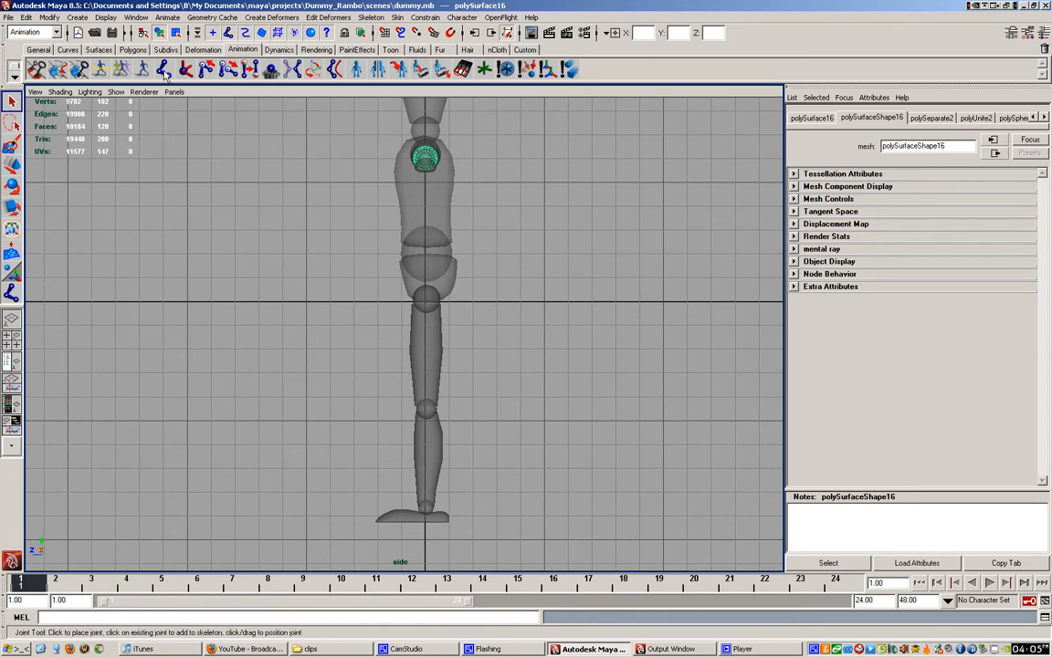
- Draw a leg joint chain in the side view from the hip through a slightly forward knee and the ankle to the toe tip
click(165, 77)
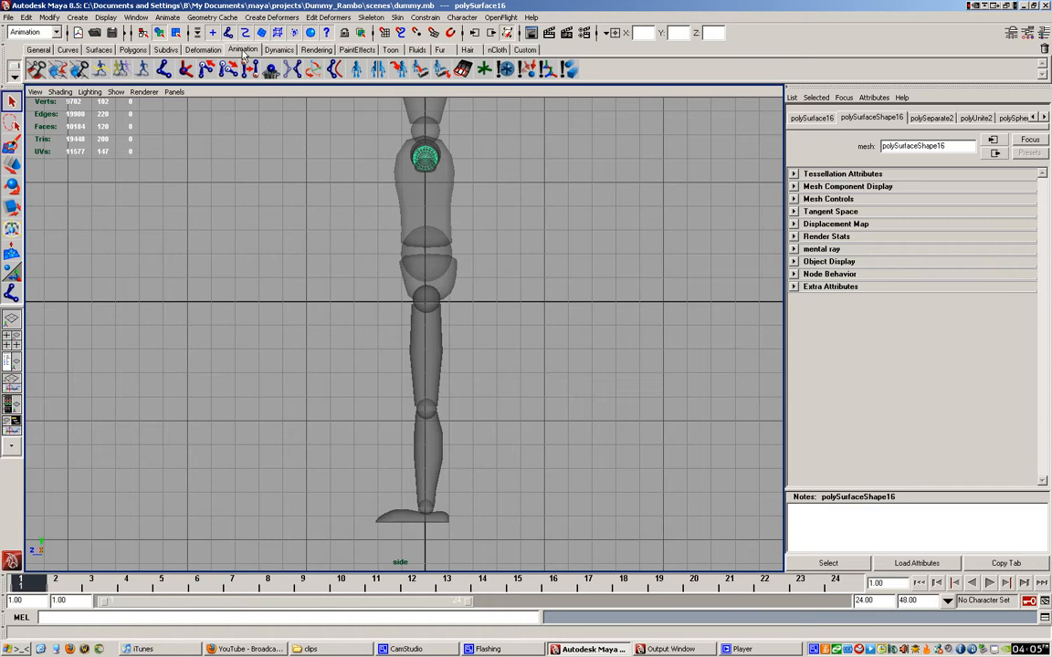
click(166, 75)
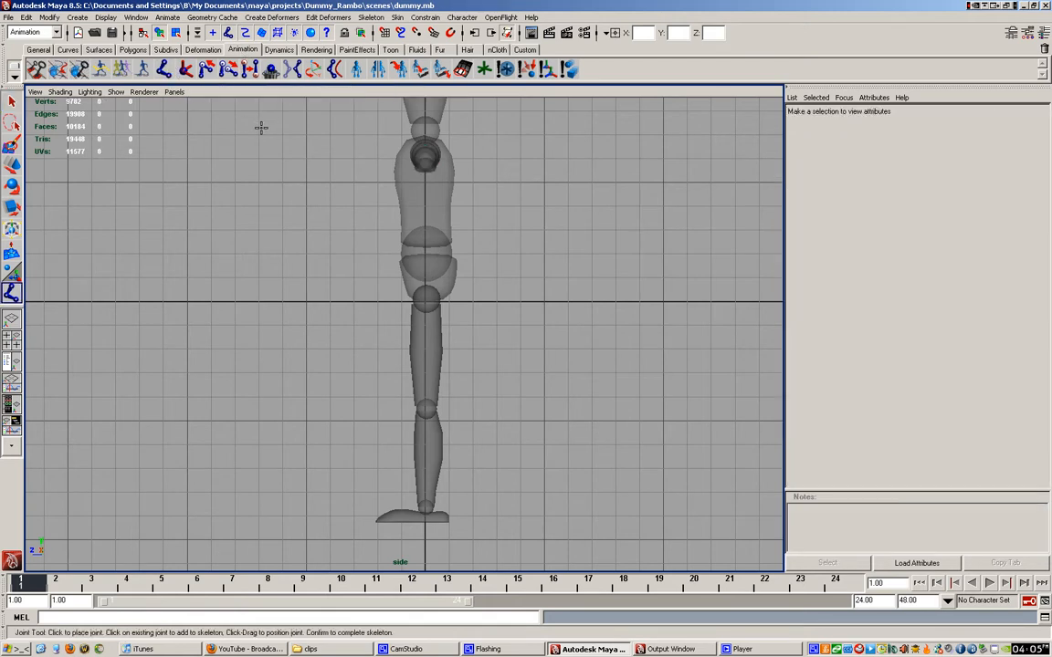
click(371, 18)
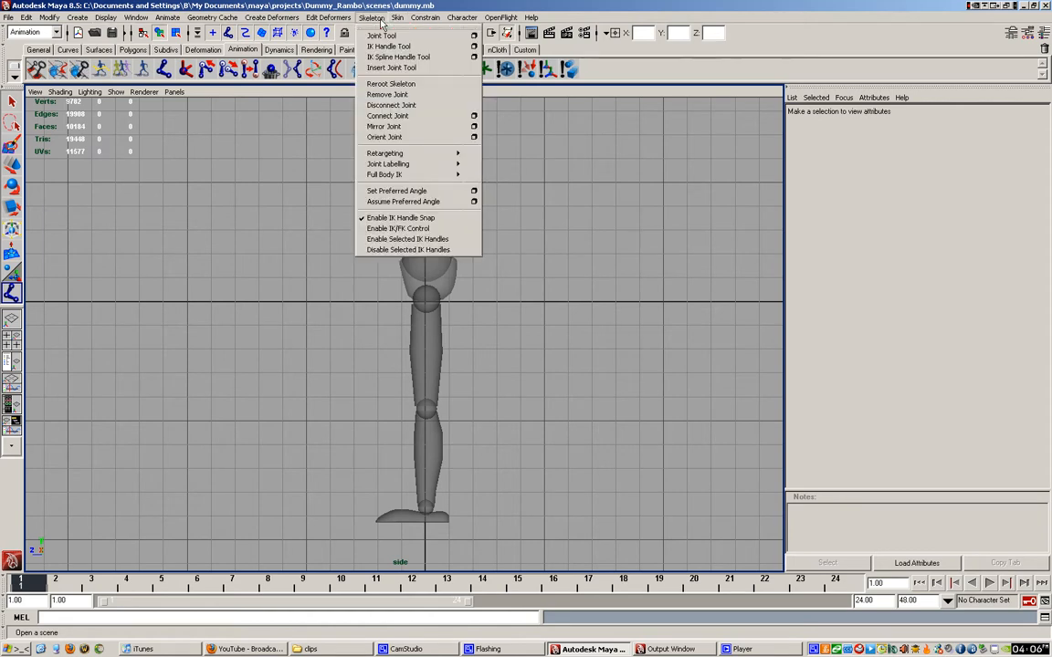
click(381, 37)
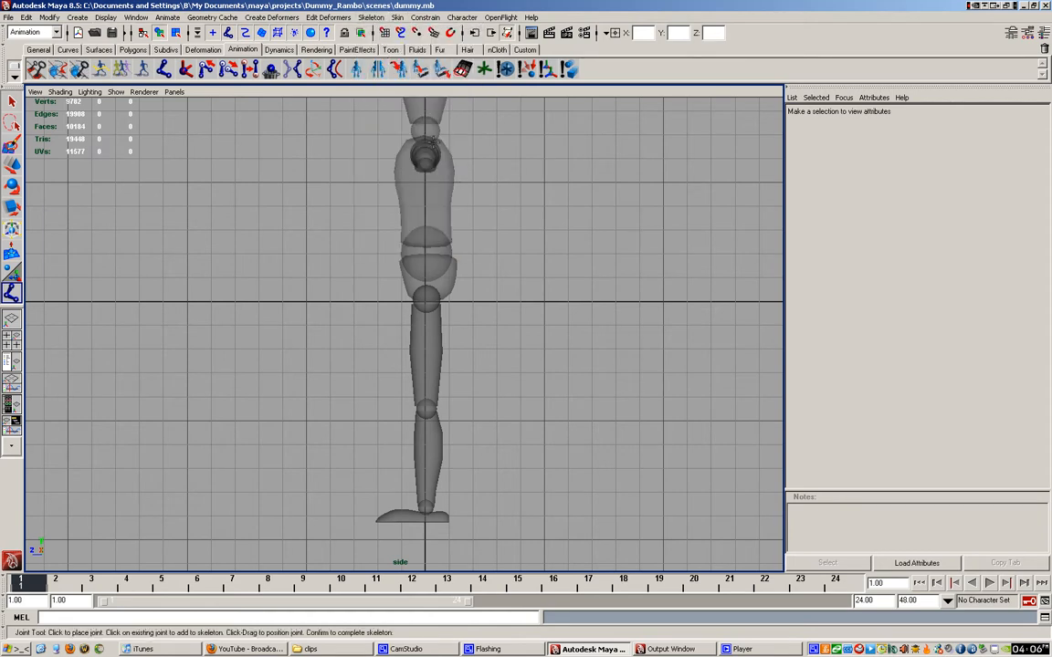
click(425, 255)
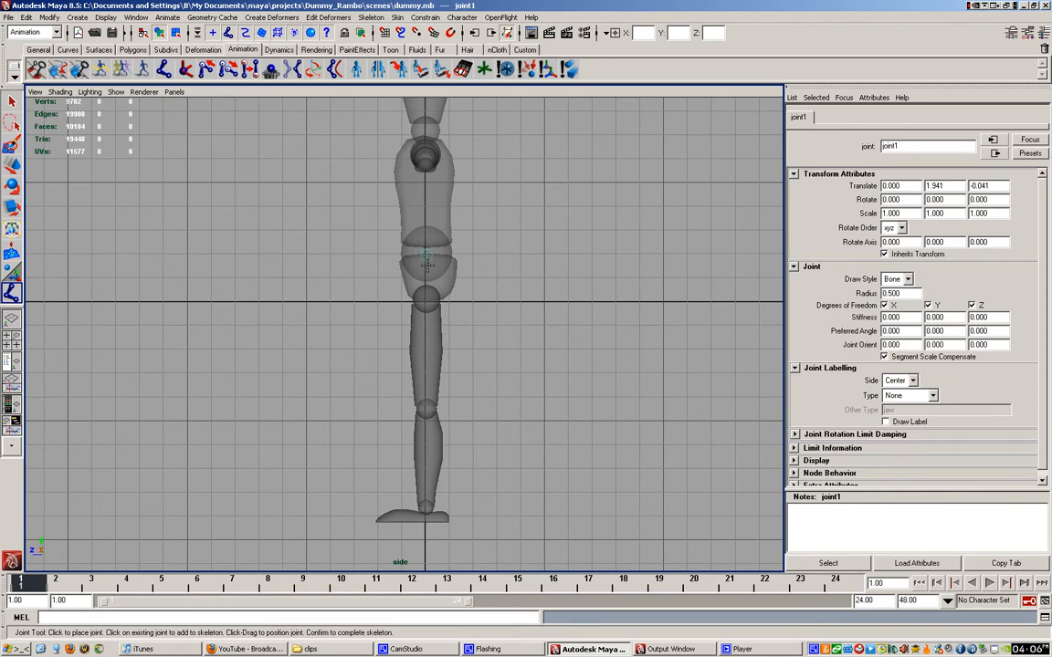
drag(426, 263, 427, 299)
click(422, 410)
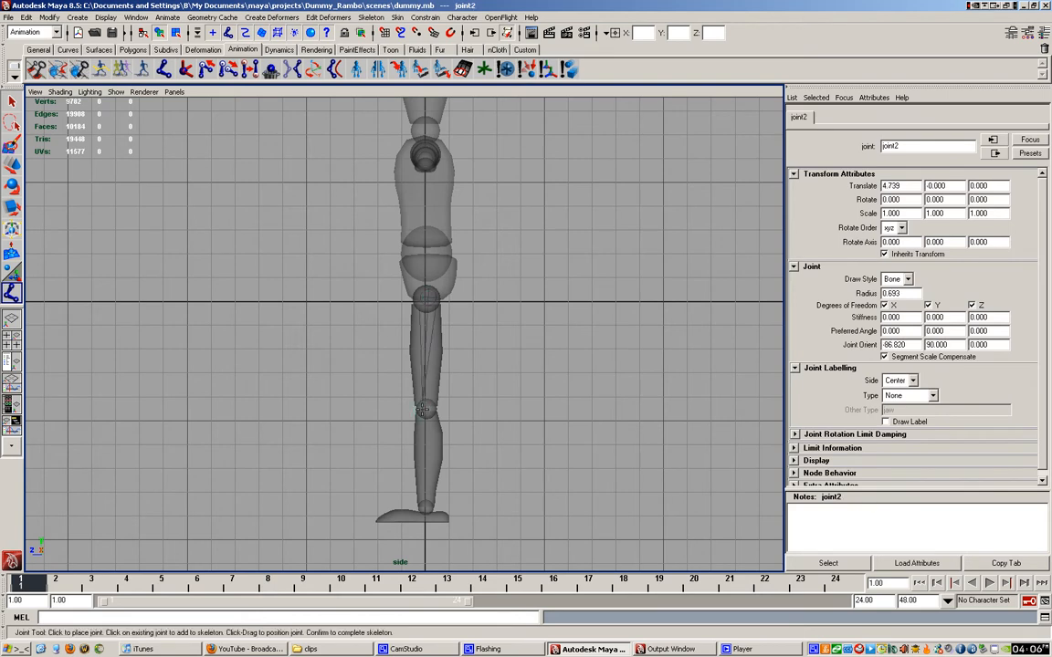
click(427, 509)
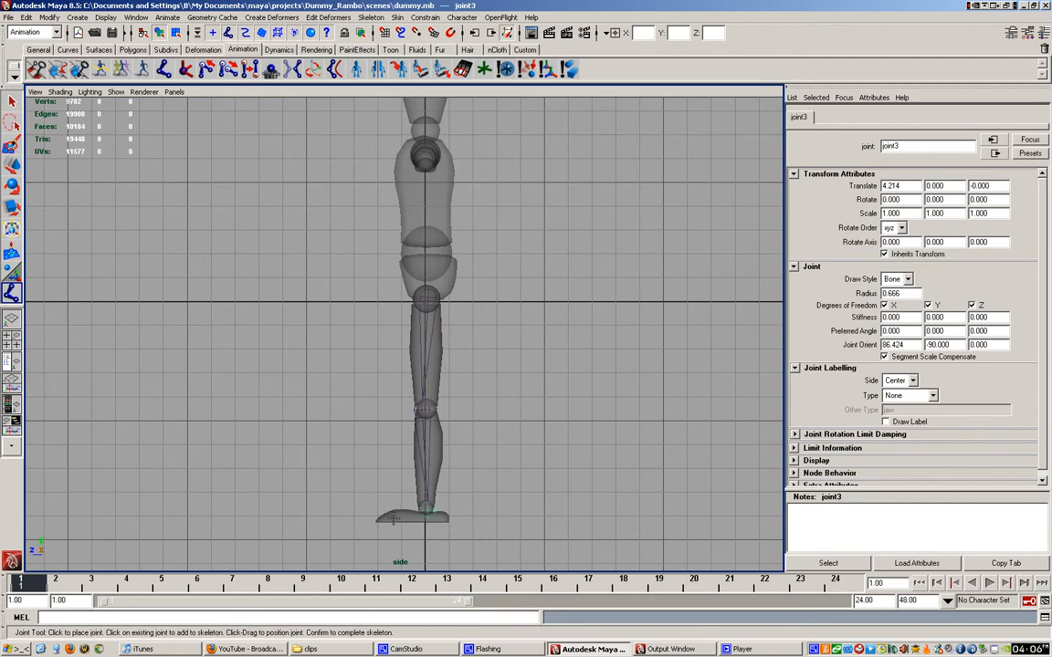
mouse_move(374, 522)
mouse_down()
mouse_move(331, 498)
mouse_move(316, 441)
mouse_move(314, 453)
mouse_move(336, 460)
mouse_move(348, 439)
mouse_move(337, 509)
mouse_move(377, 524)
mouse_move(368, 521)
mouse_up()
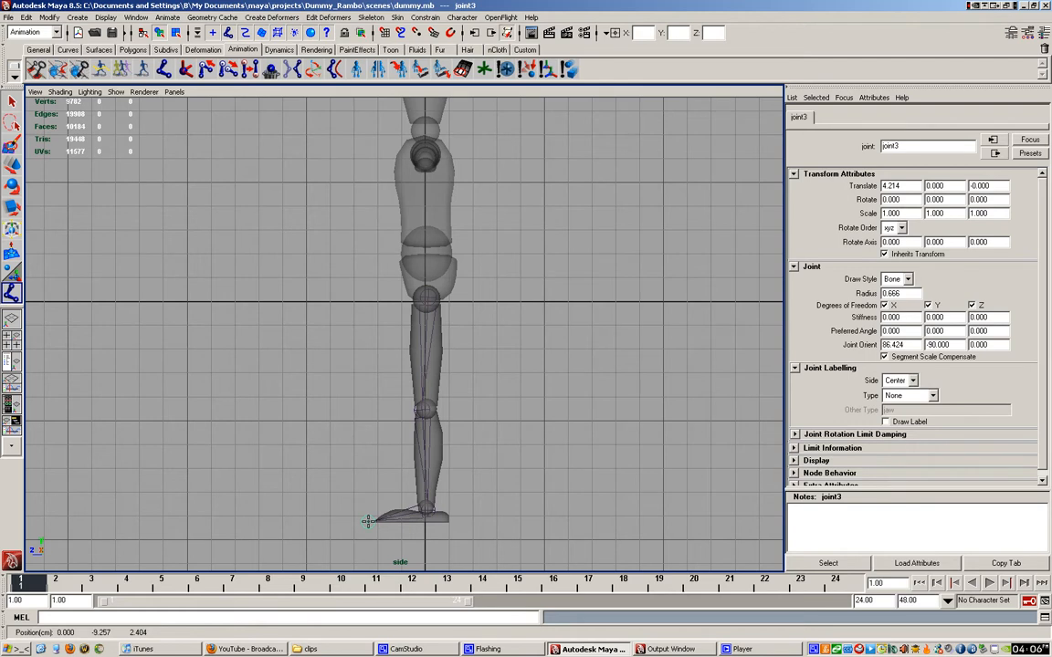
drag(368, 521, 368, 521)
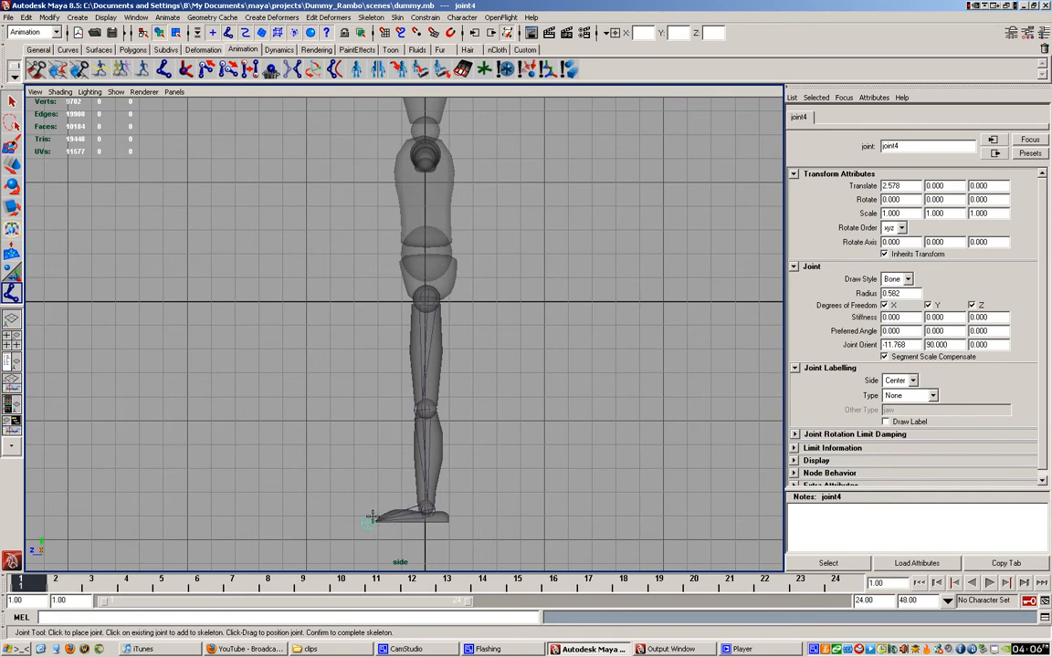
key(Return)
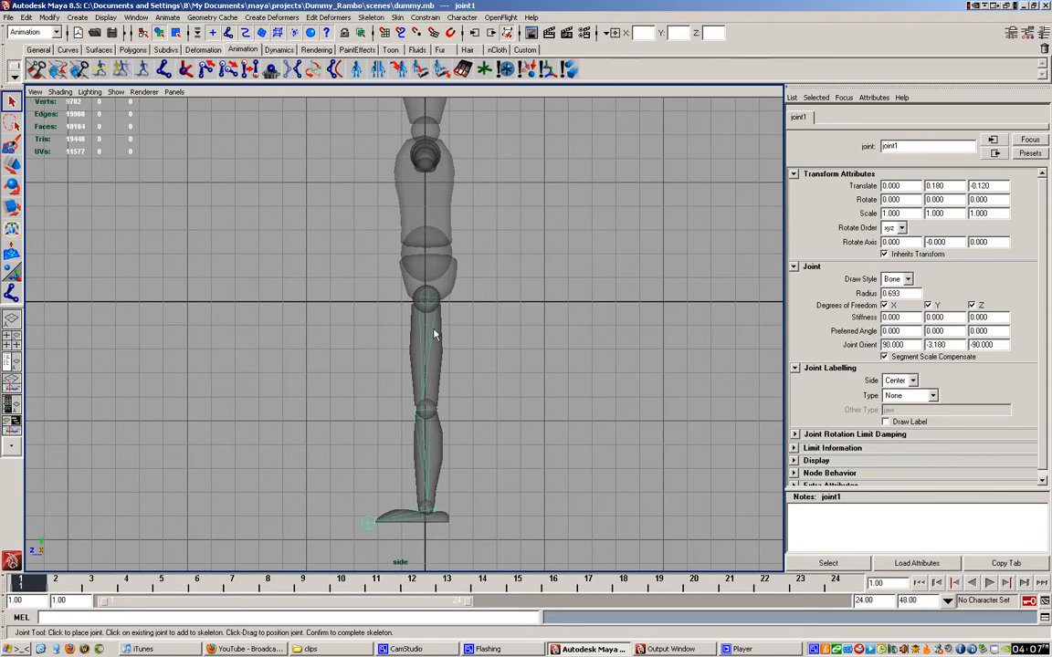
- Add a heel joint at the back of the foot, branching from the existing ankle joint
click(164, 71)
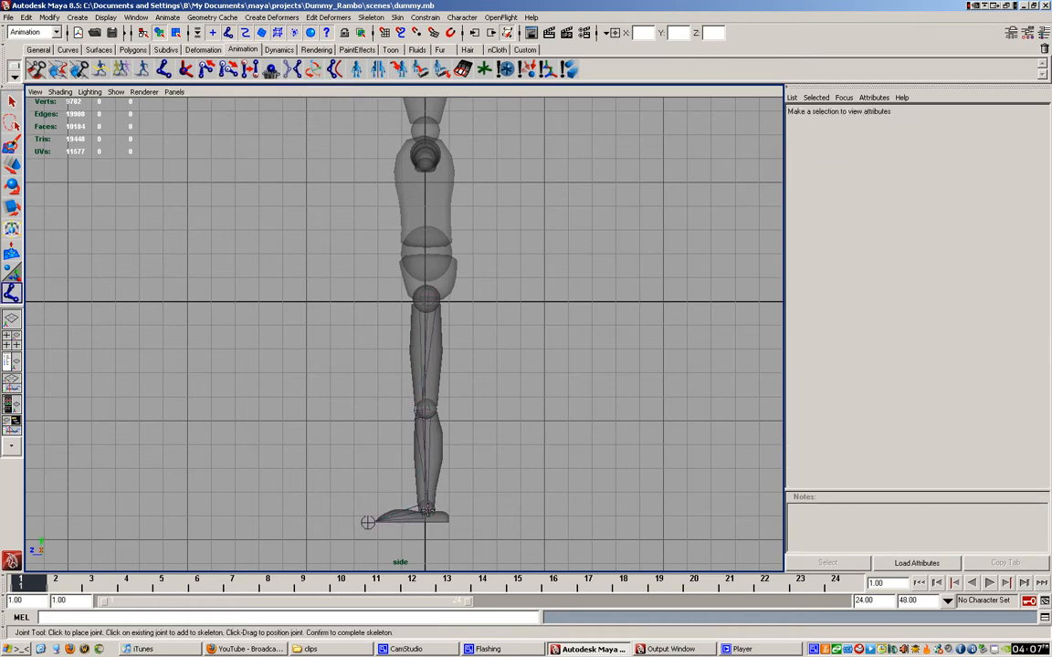
click(368, 523)
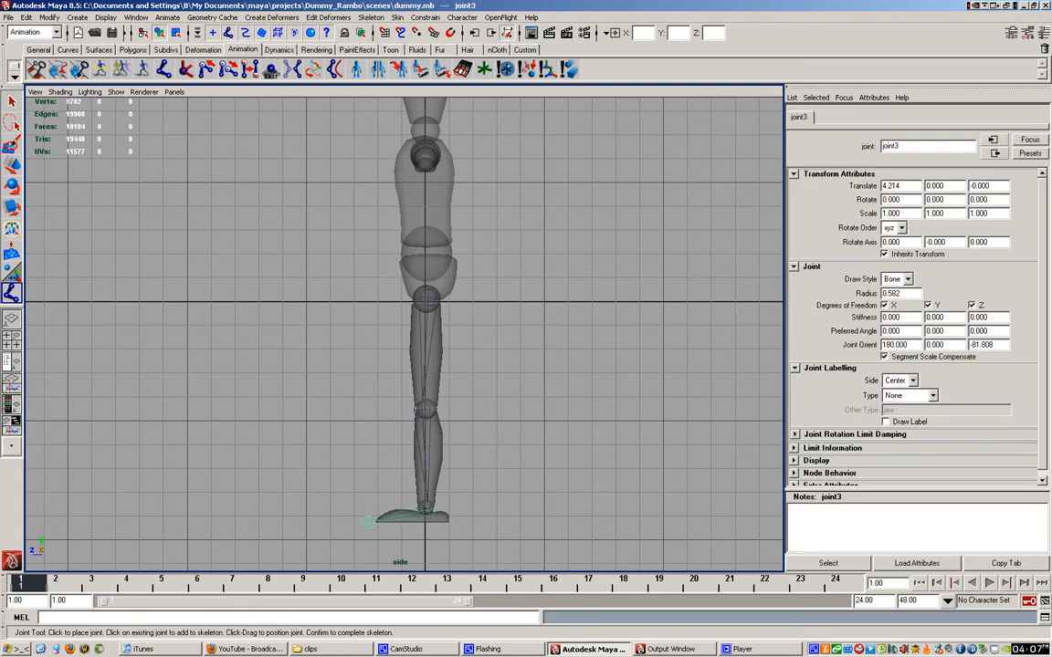
drag(447, 520, 456, 522)
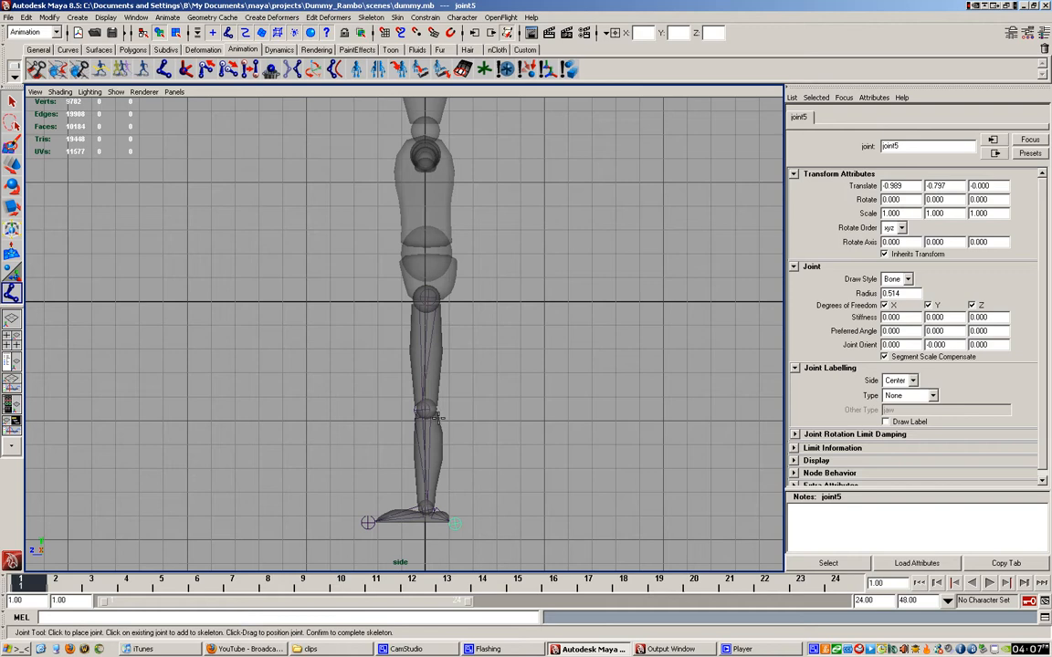
key(q)
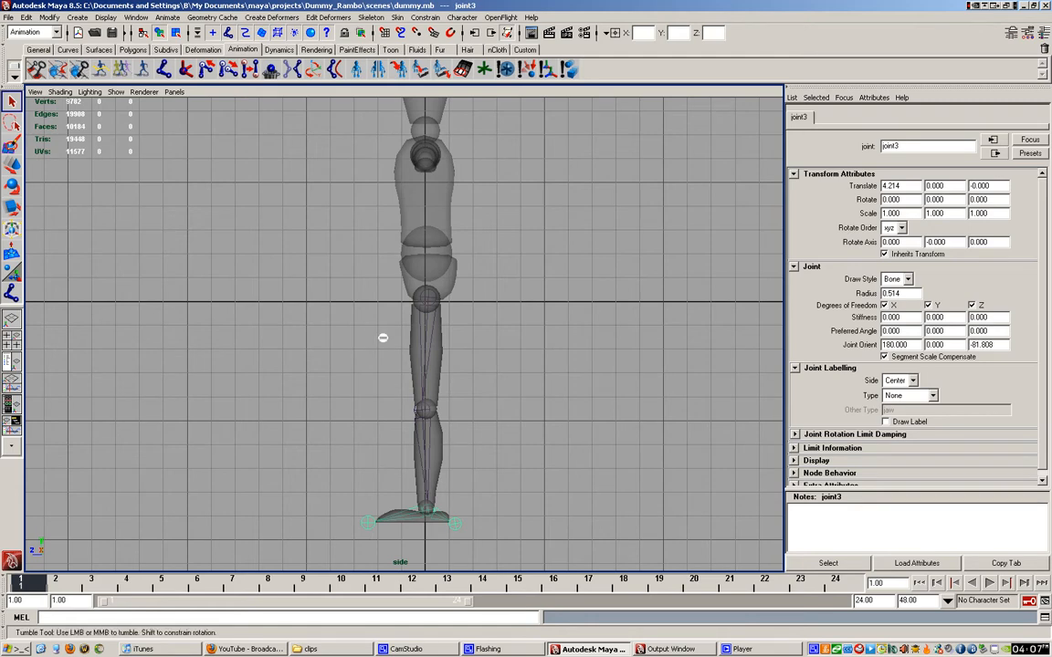
- Move the whole leg joint chain sideways from its root joint into the mannequin's left hip, to X about 0.93
key(space)
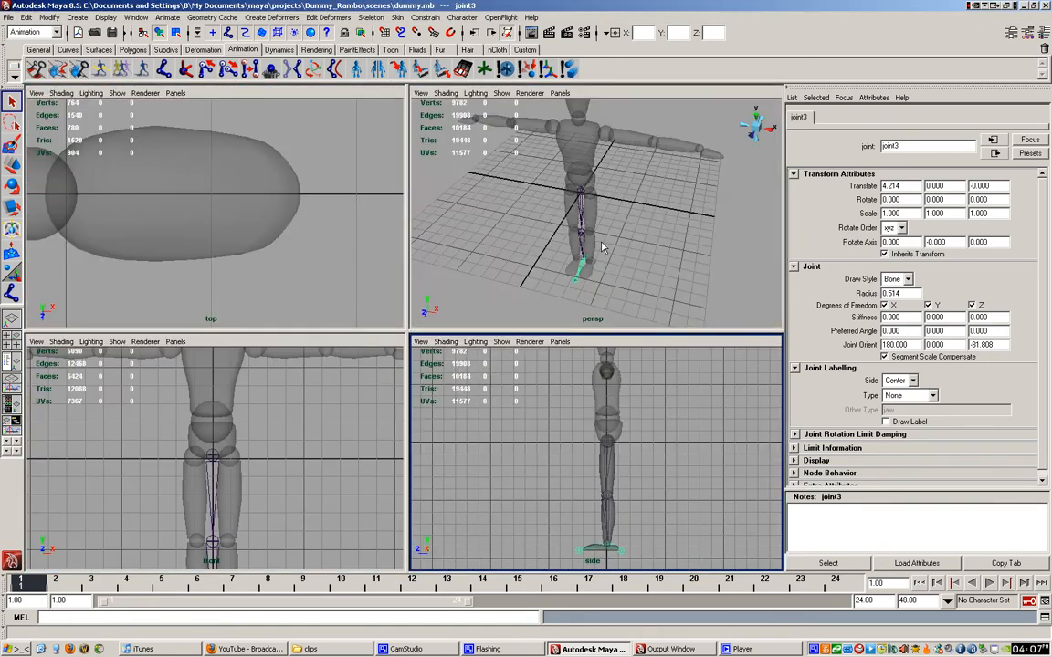
key(space)
click(375, 293)
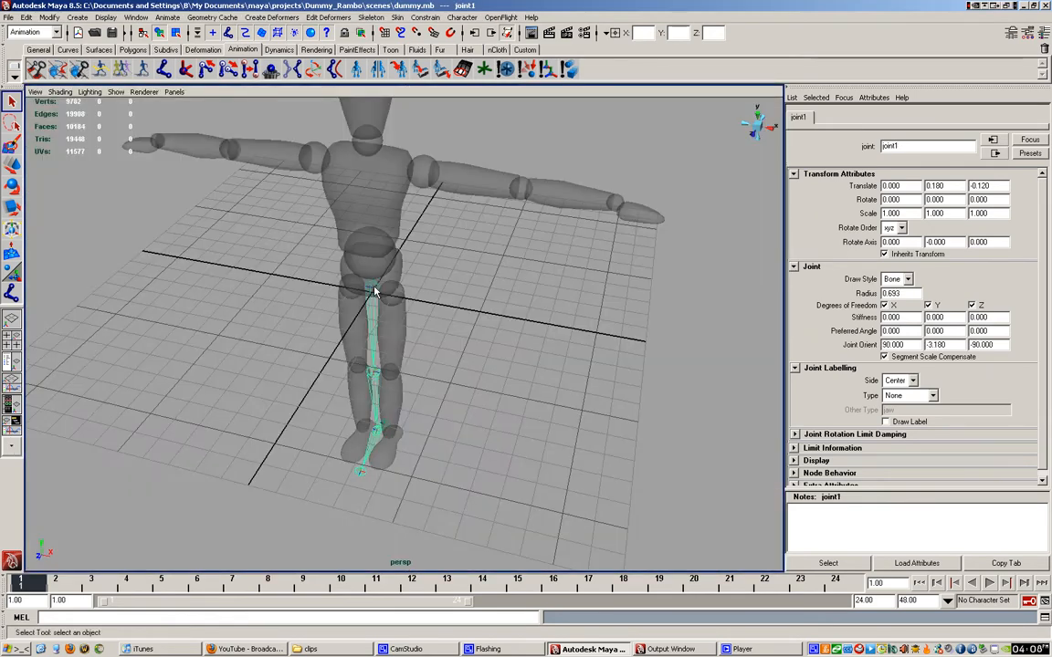
key(w)
key(space)
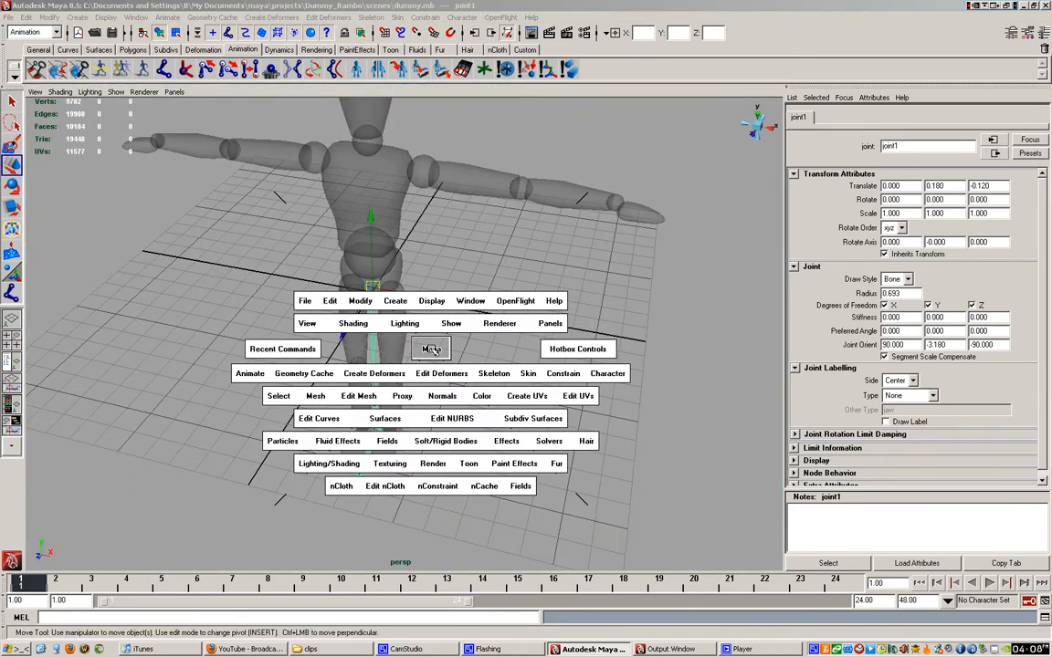
drag(291, 454, 310, 456)
- Shift the knee joint sideways to the centre of the left knee ball in the front view
click(230, 543)
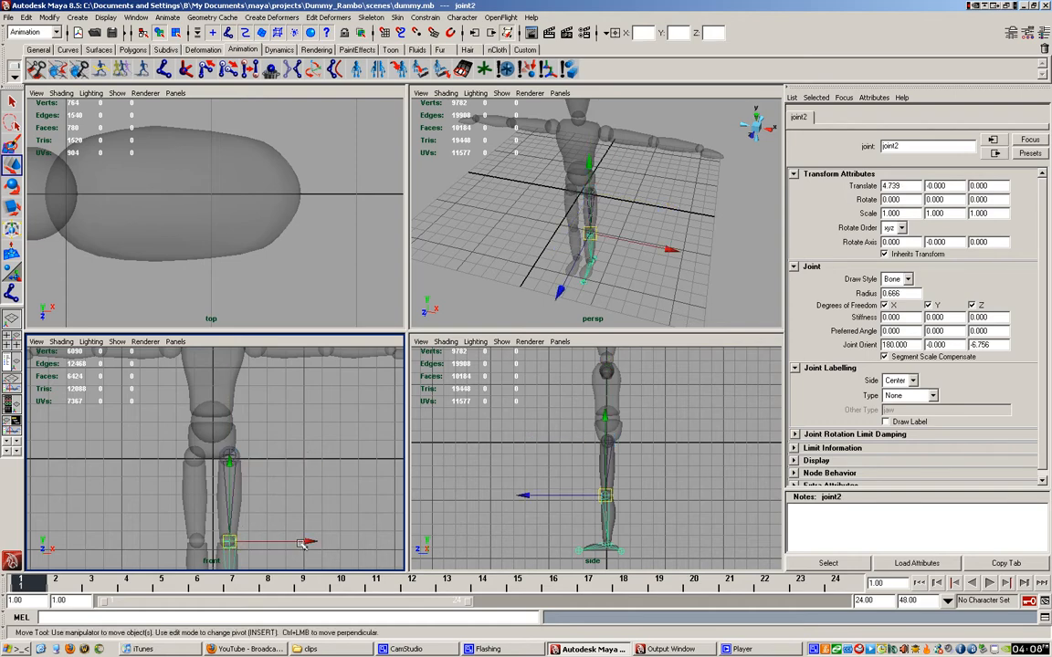
drag(307, 544, 305, 545)
key(space)
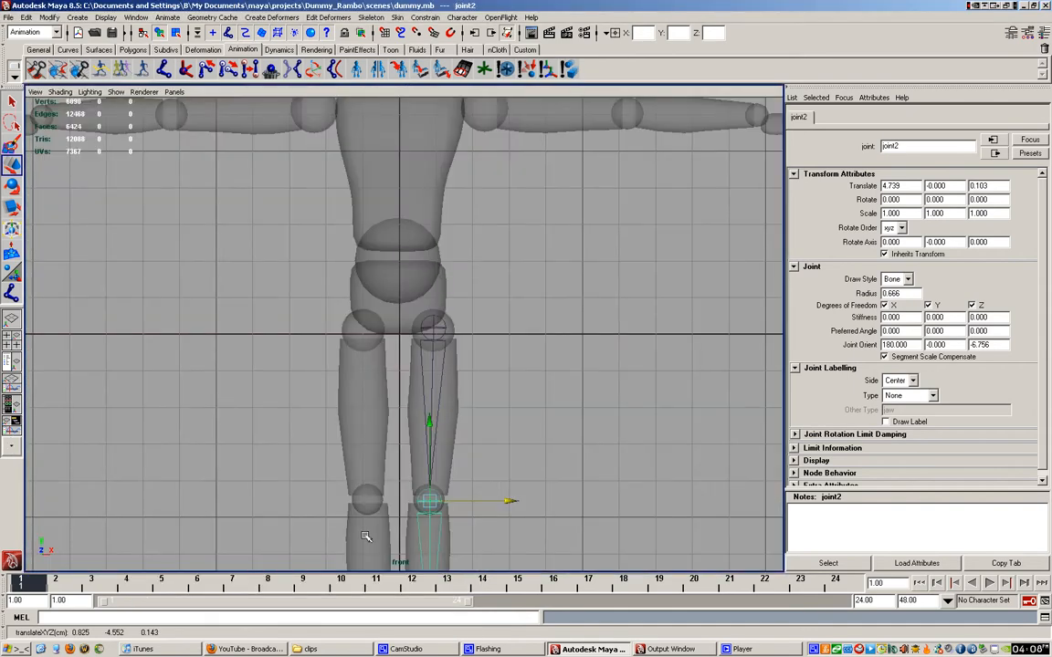
- Centre the left ankle joint in the ankle ball in the front view and lower the toe joint slightly
alt+middle_drag(365, 537, 402, 298)
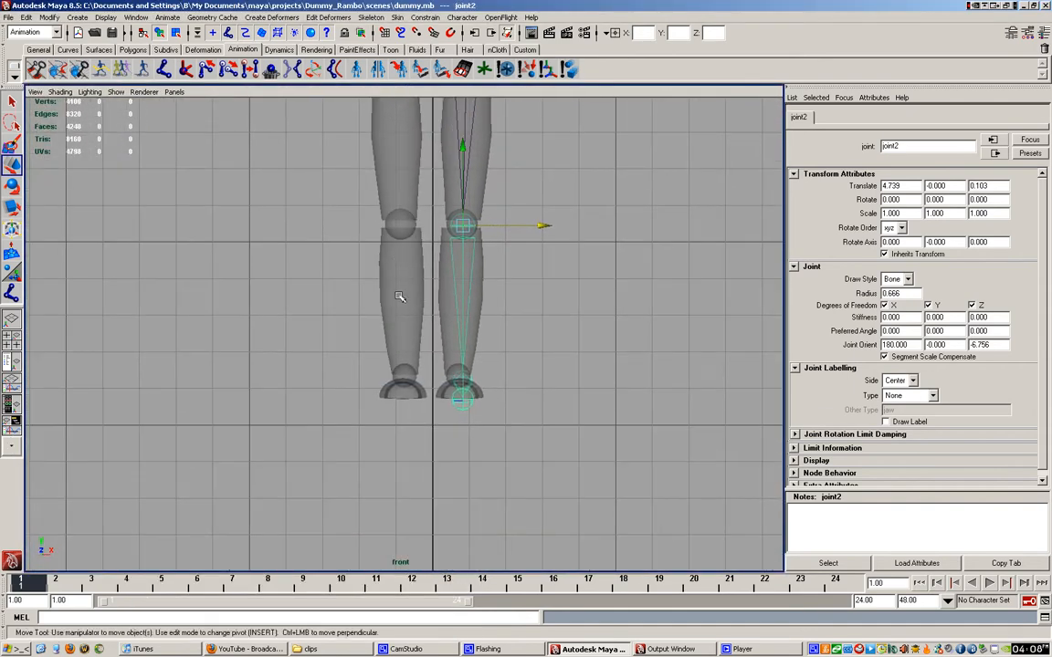
click(461, 377)
click(541, 381)
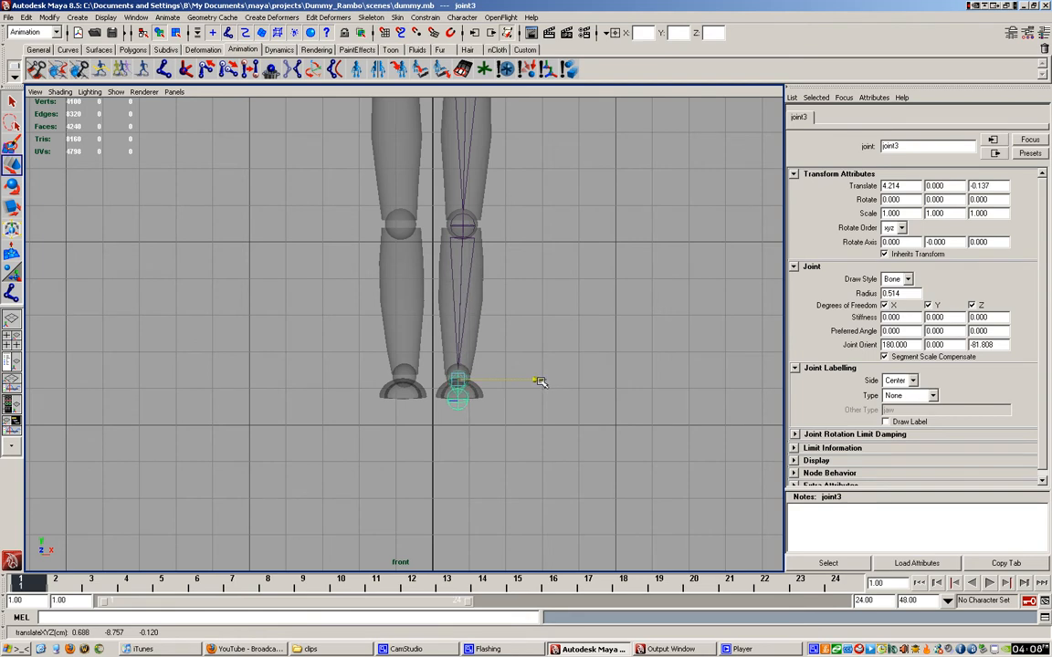
drag(541, 381, 460, 301)
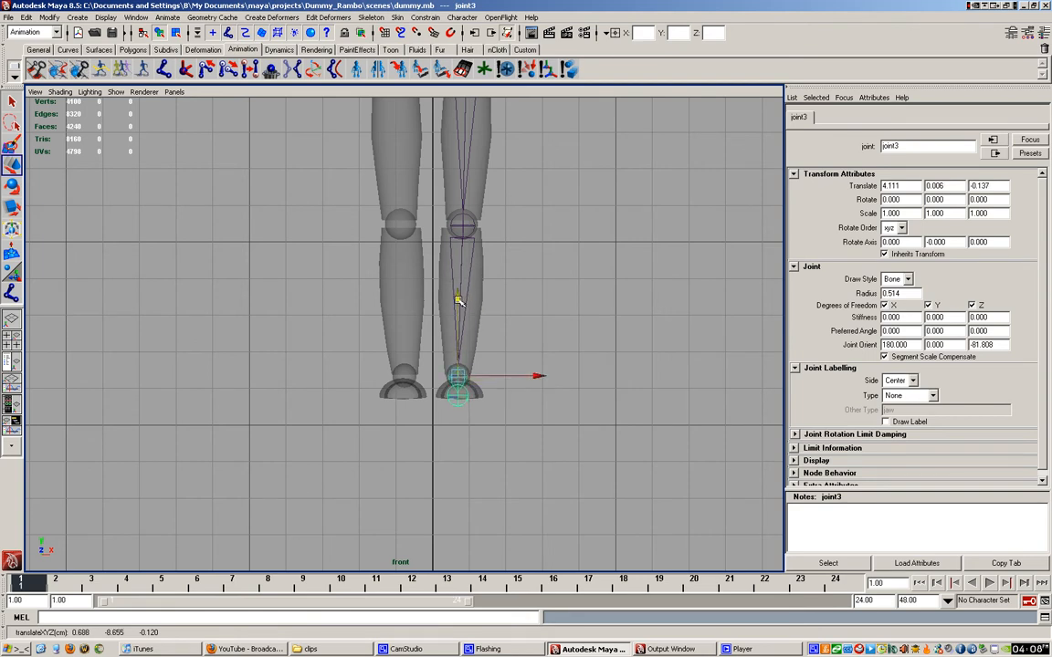
click(457, 395)
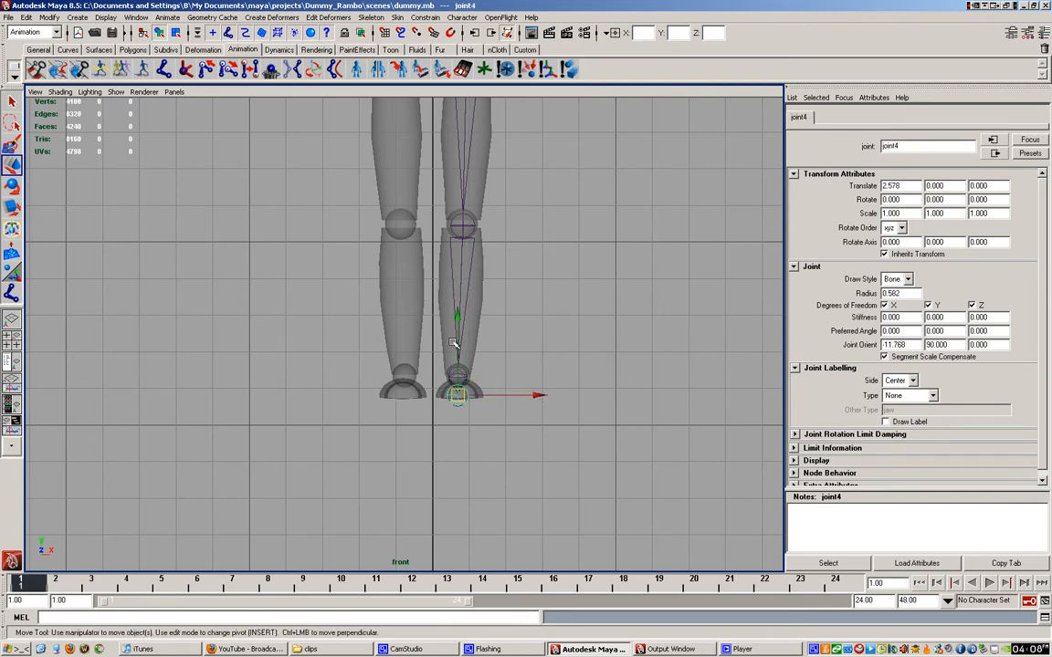
drag(457, 317, 460, 319)
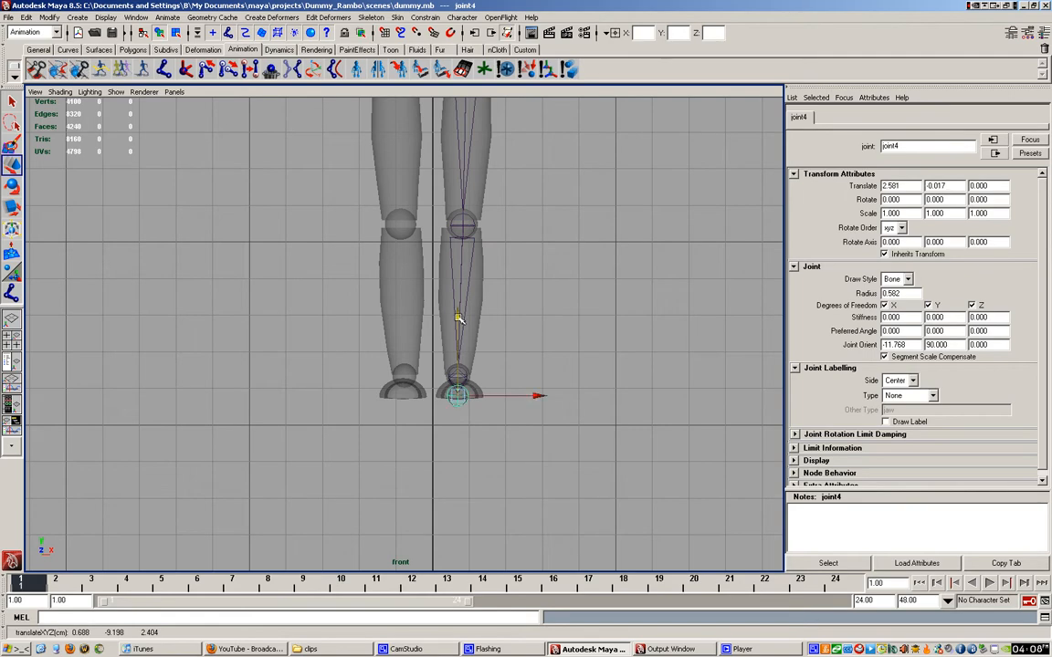
- Duplicate the left leg joint chain from the hip and move the copy into the right hip, to X about -0.99
key(space)
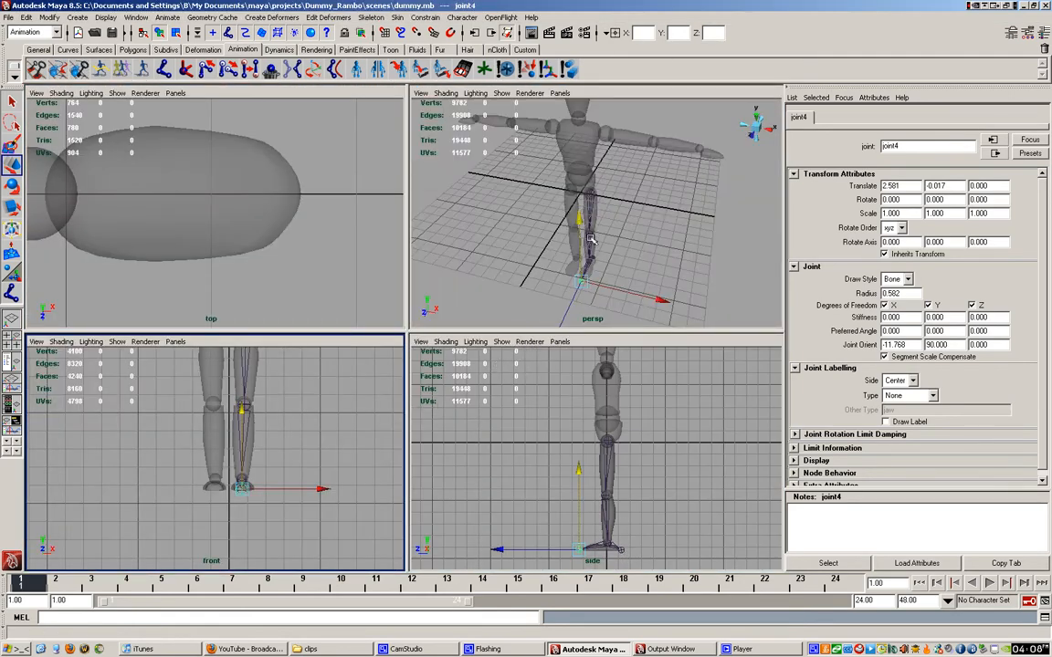
key(space)
key(space)
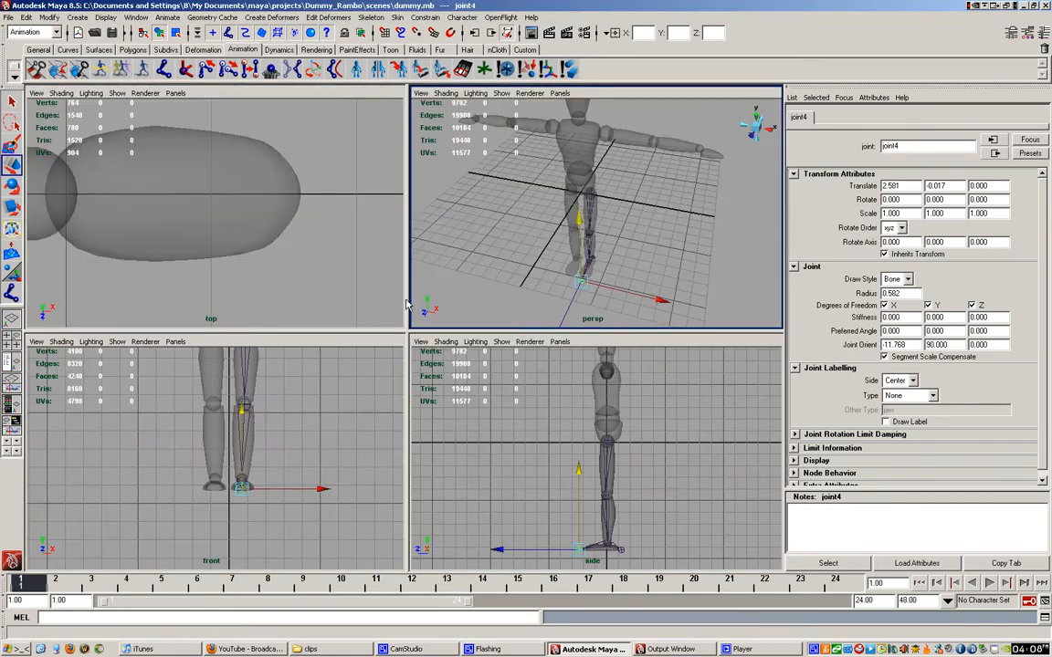
key(space)
scroll(429, 338, up, 4)
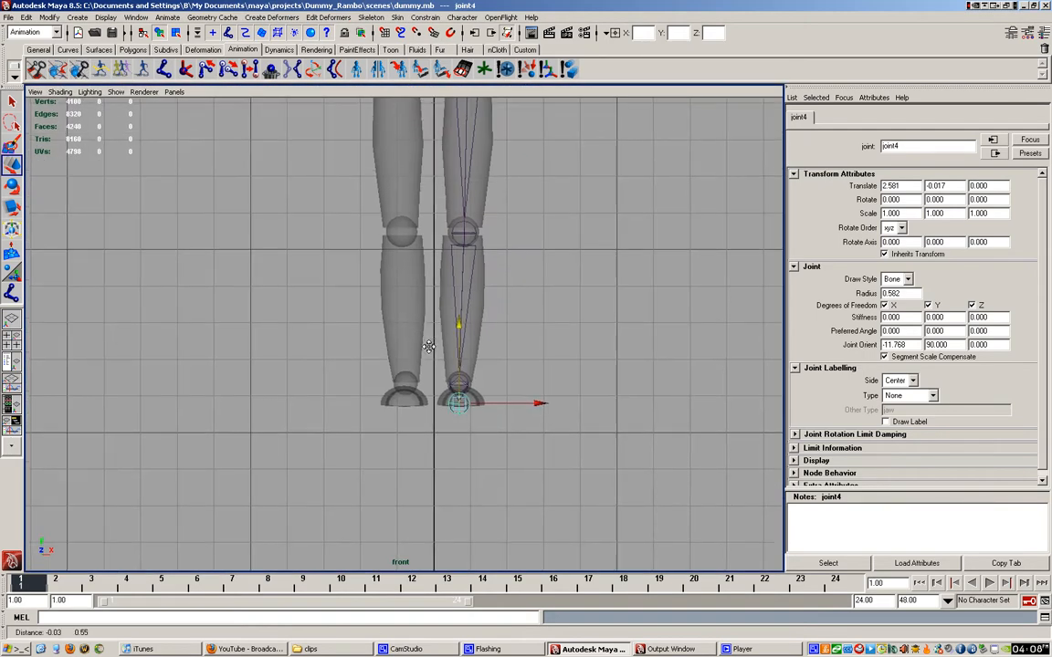
click(478, 161)
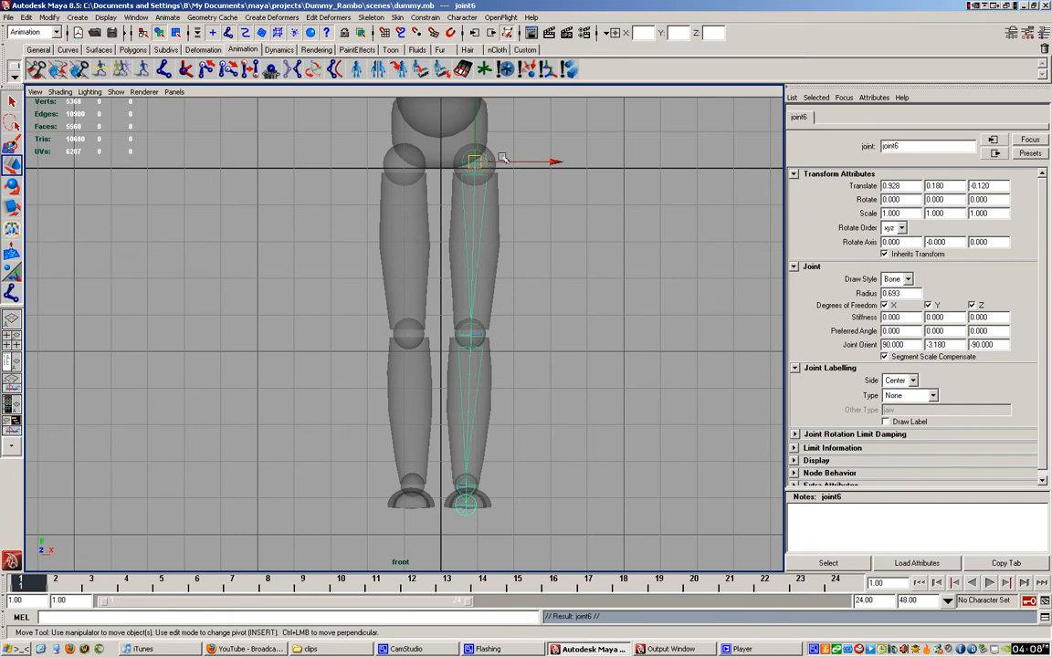
key(g)
drag(484, 165, 489, 165)
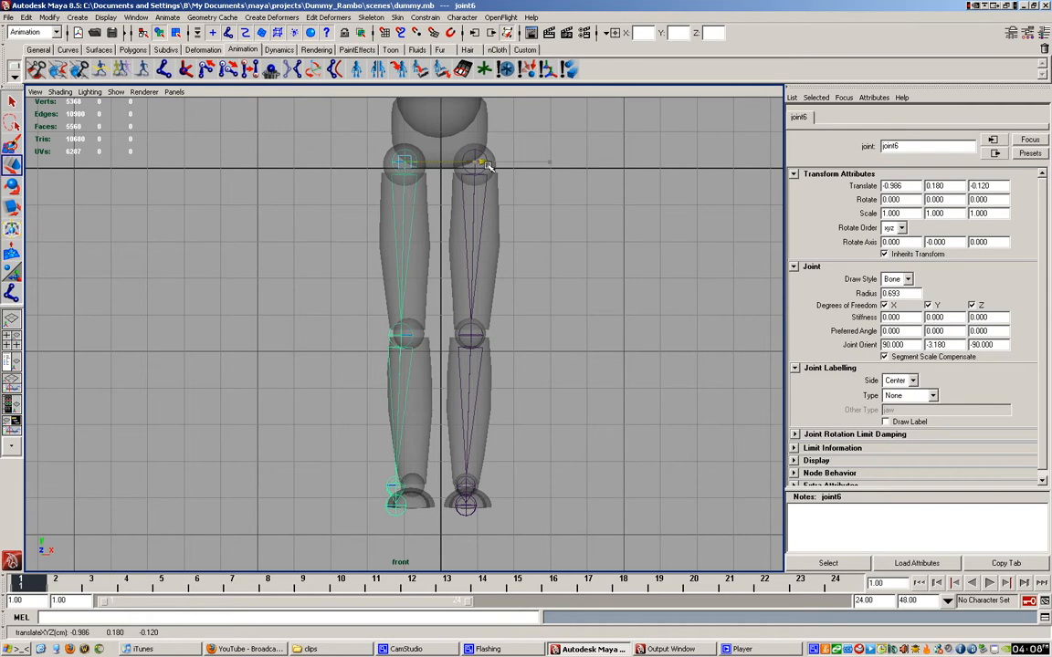
- Shift the copied chain's knee joint sideways to the centre of the right knee ball
click(398, 347)
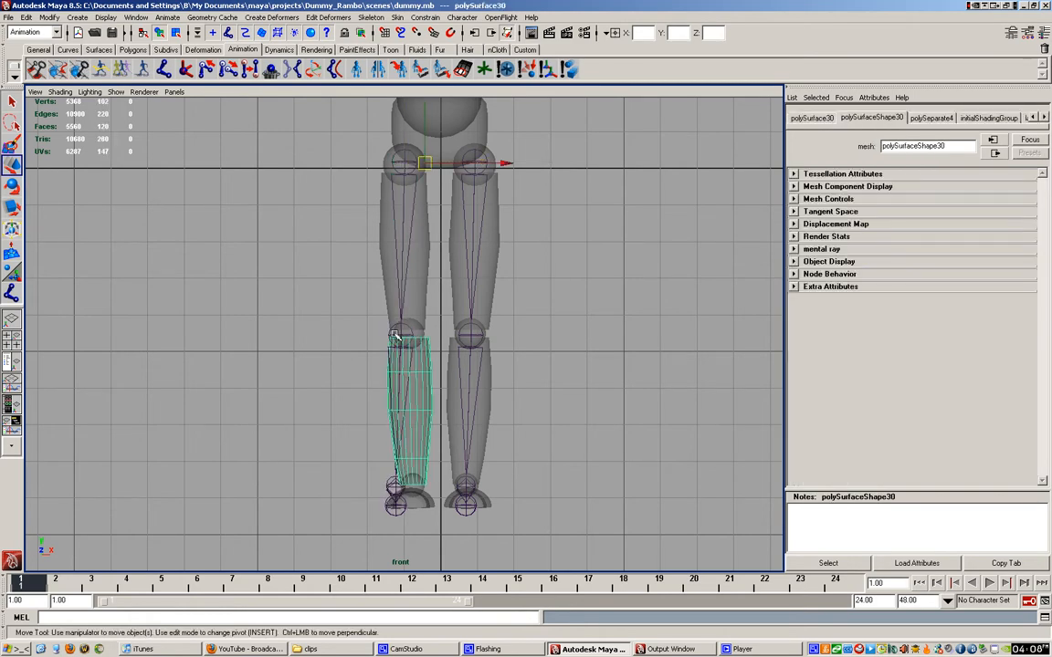
click(394, 336)
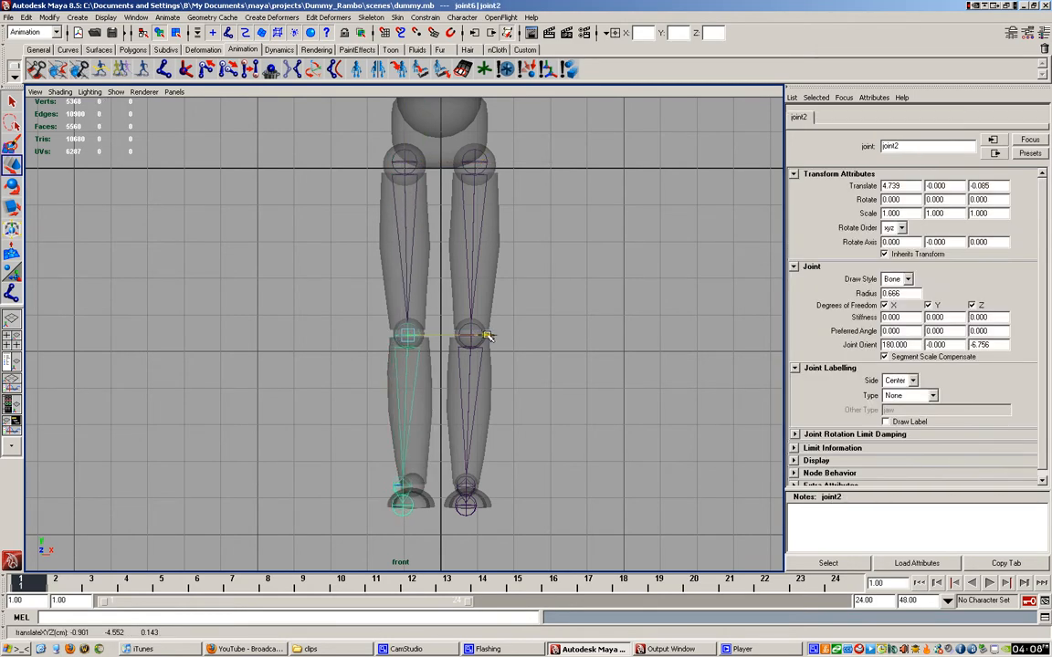
drag(486, 336, 491, 335)
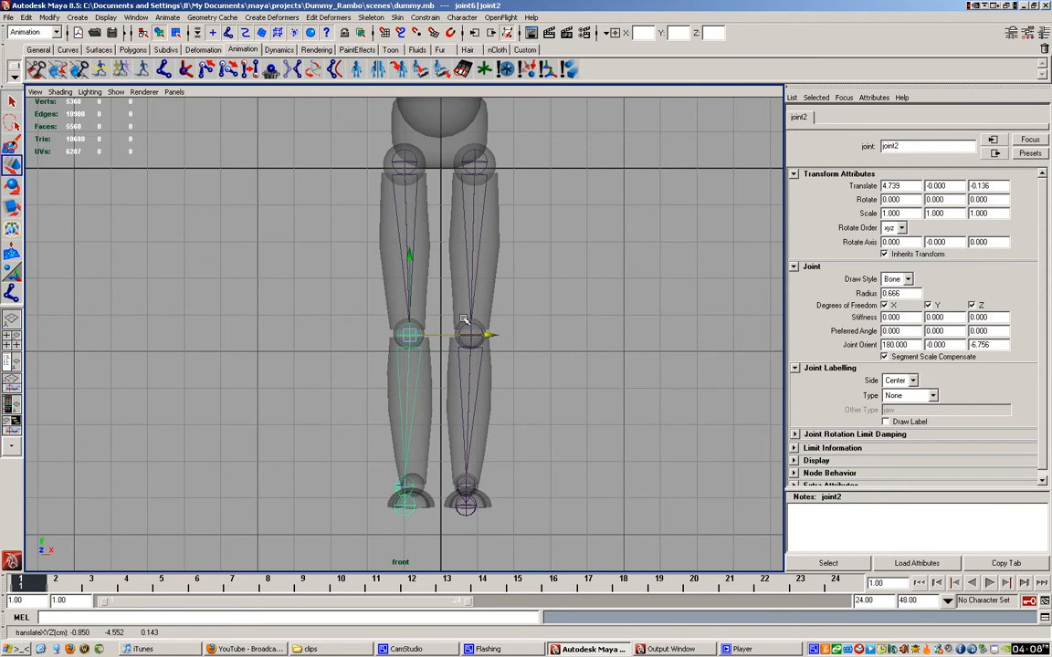
- Shift the copied chain's ankle joint sideways into the right ankle ball and lower its toe joint slightly
click(413, 393)
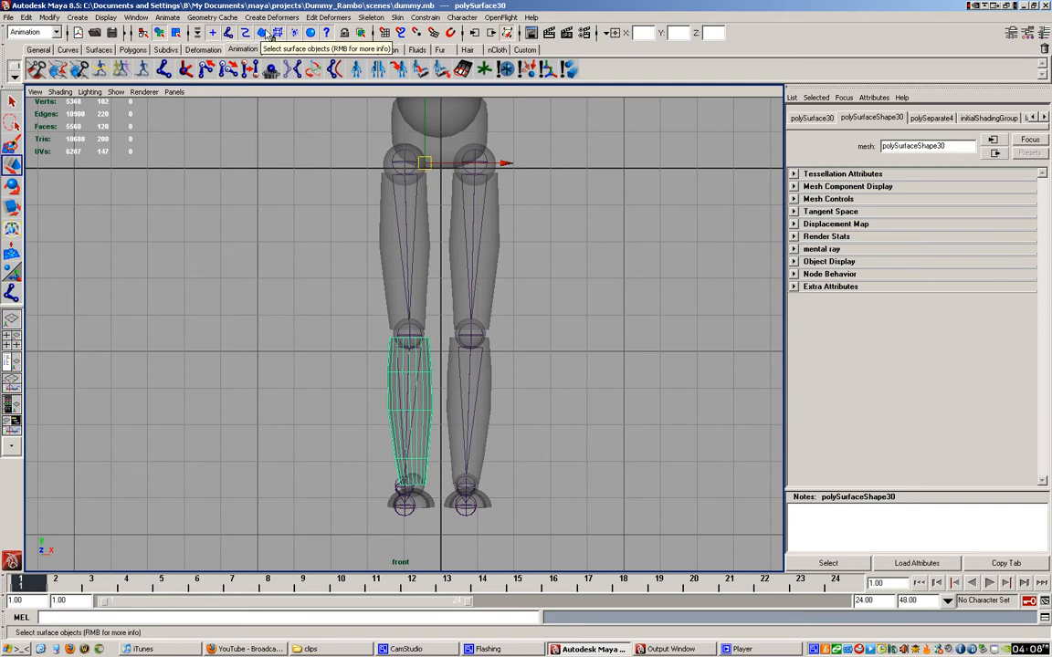
click(387, 256)
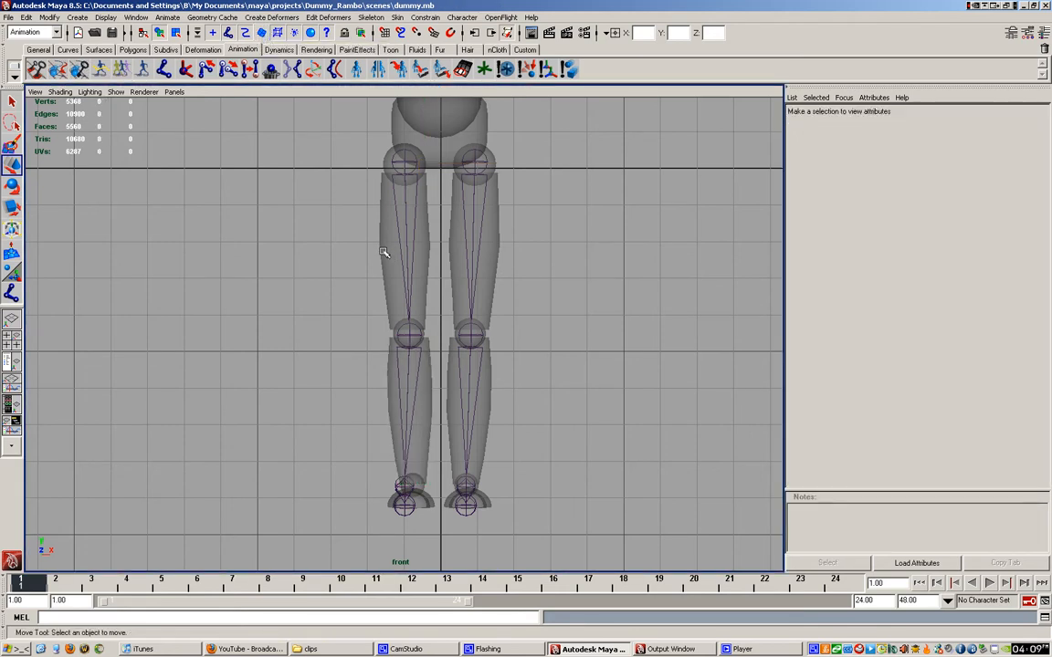
click(407, 487)
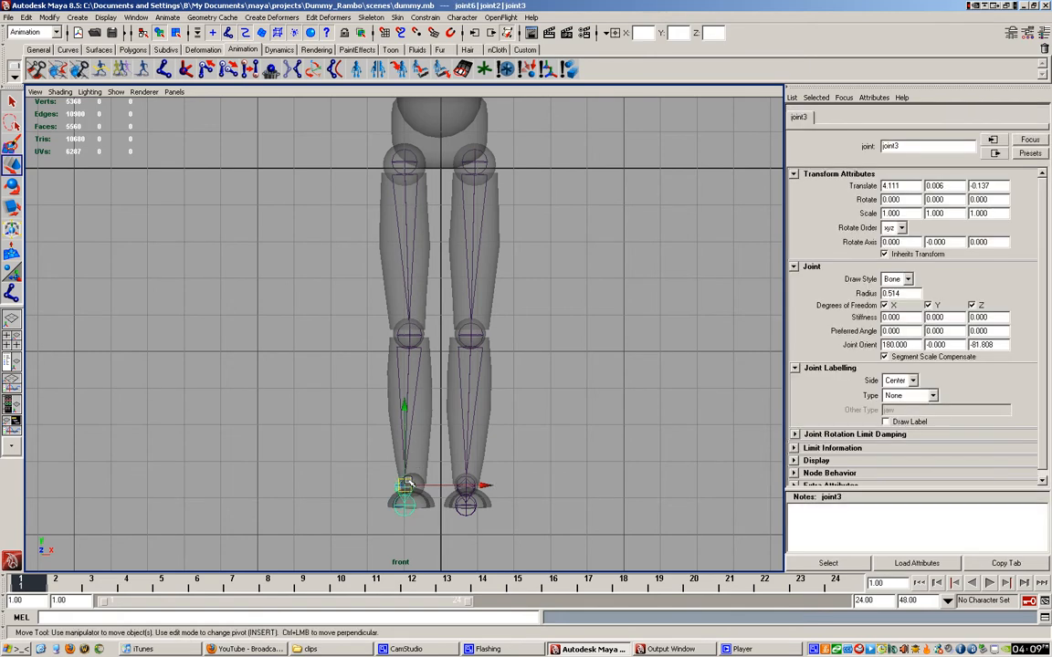
drag(486, 487, 490, 487)
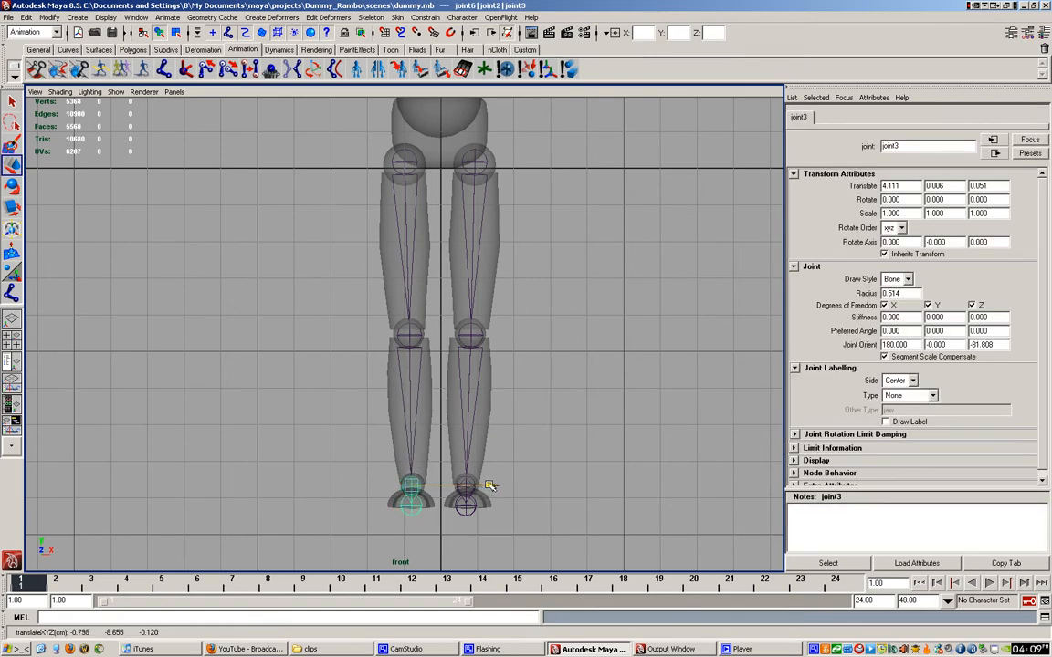
click(412, 506)
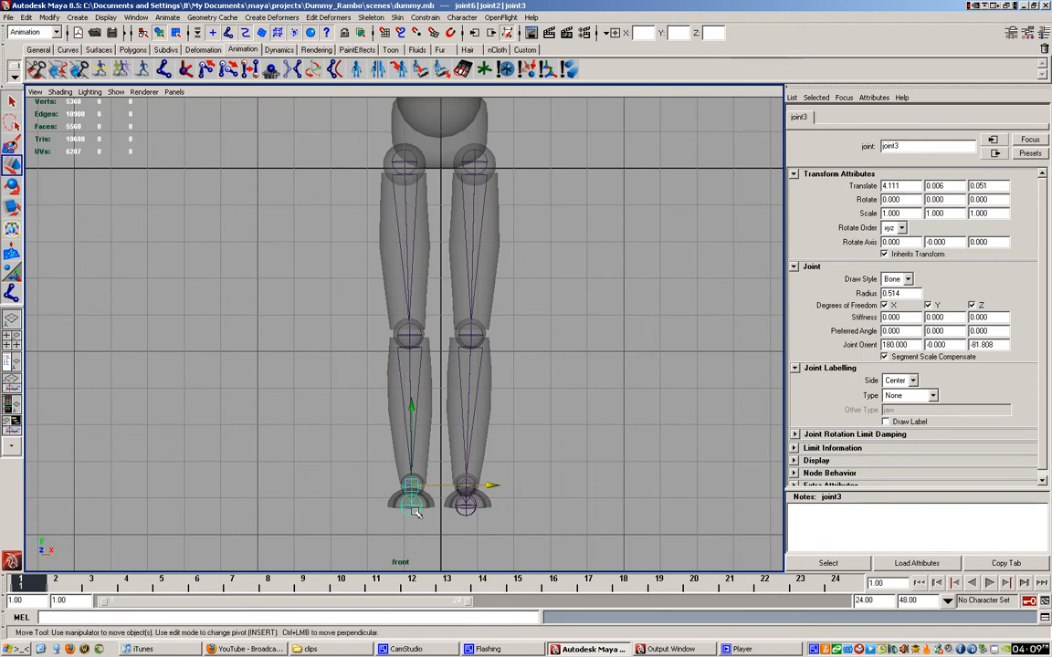
drag(414, 440, 414, 432)
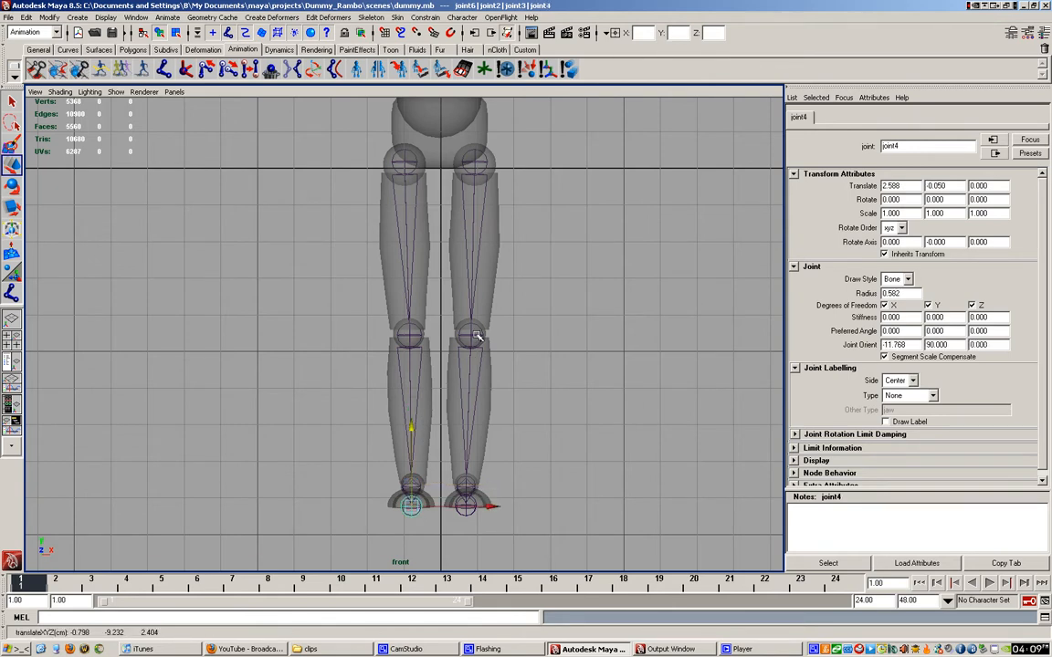
- Place a new joint at the mannequin's waist in the front view, at about X -0.05, Y 2.14
alt+middle_drag(481, 331, 477, 477)
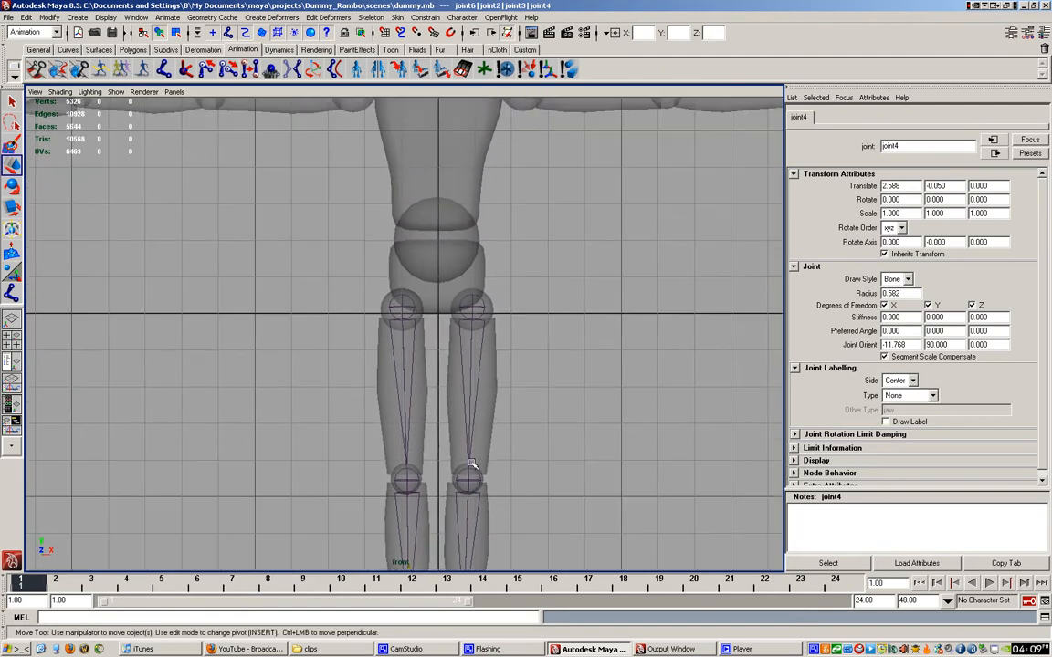
click(148, 68)
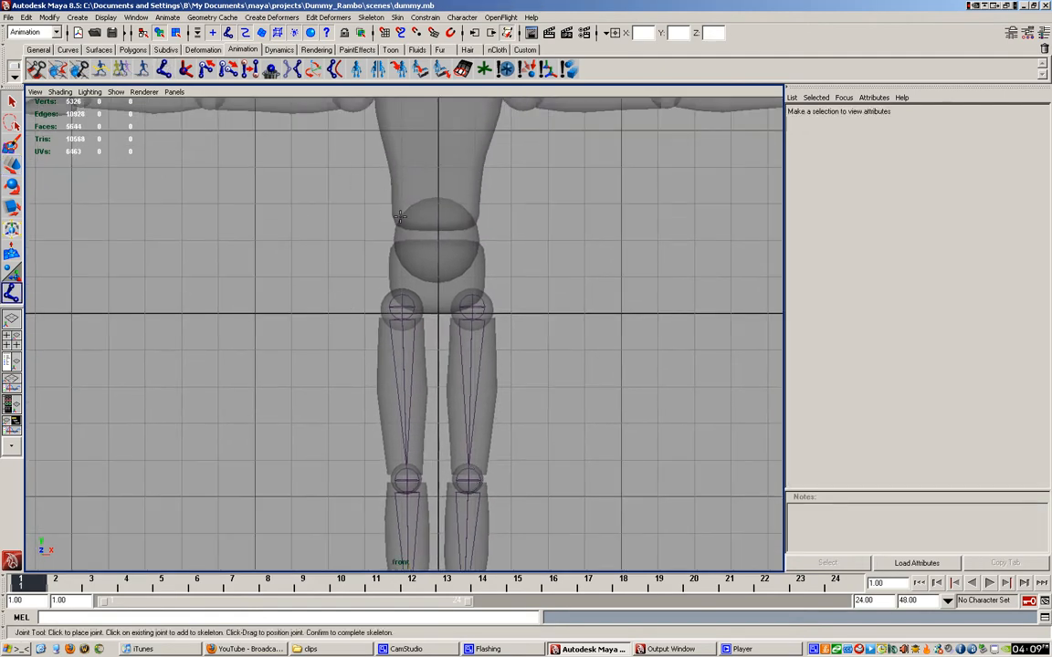
click(435, 234)
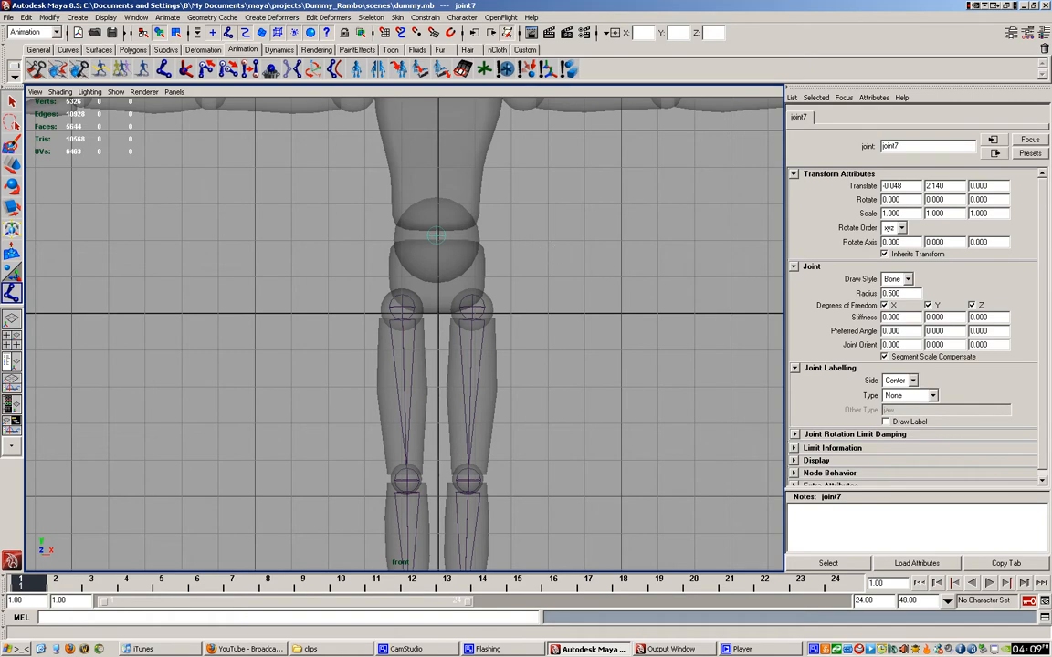
- Move the waist joint toward the mannequin's back in the side view, to Z about -0.91
key(space)
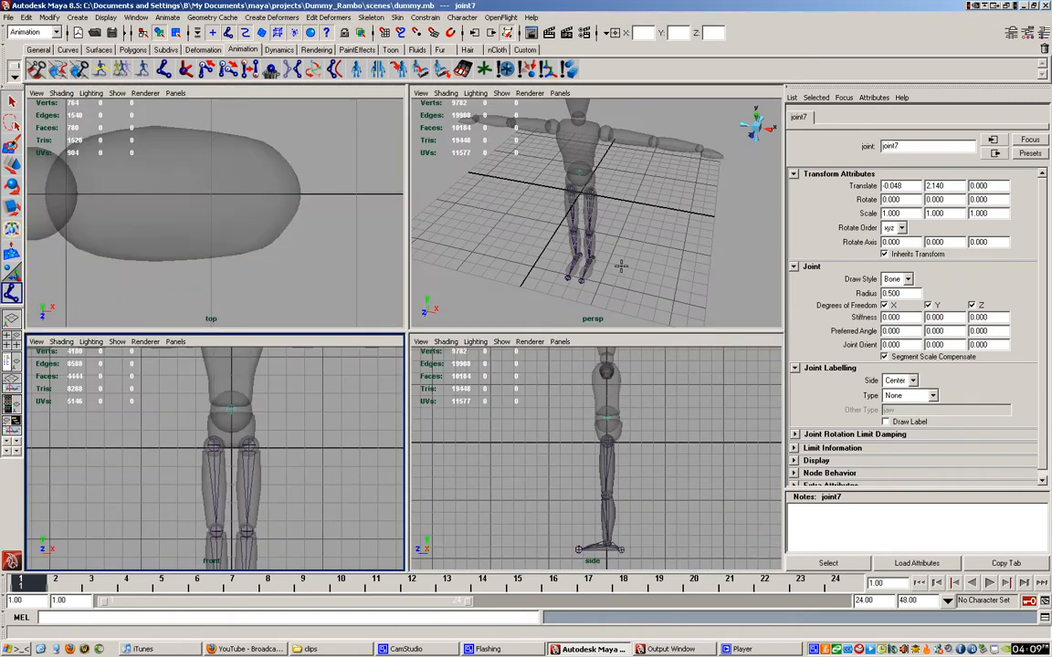
click(610, 415)
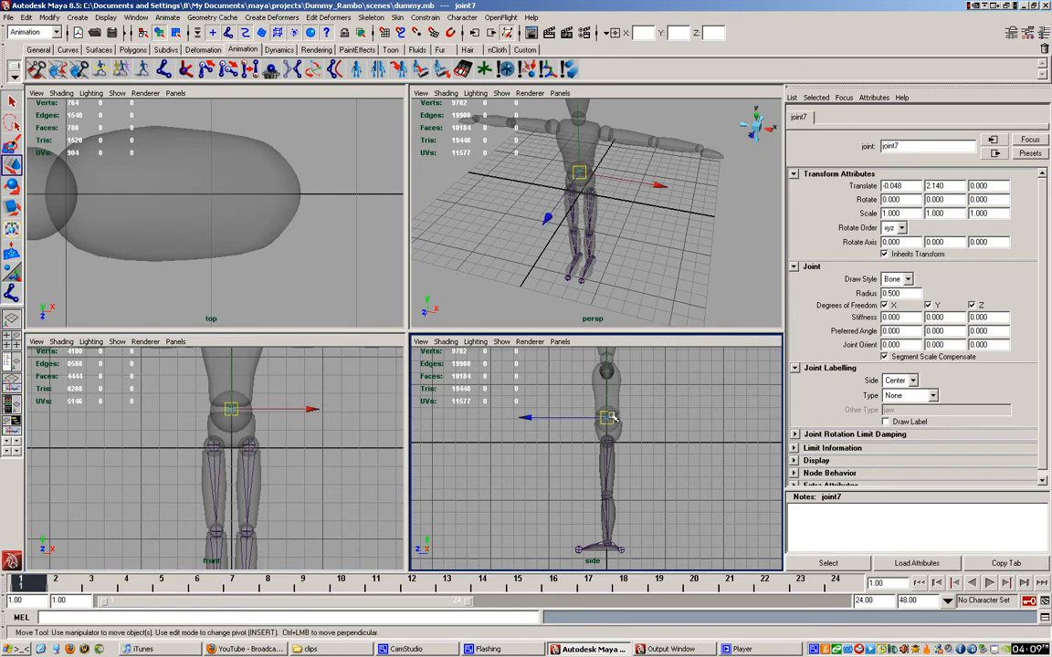
key(w)
scroll(635, 425, up, 3)
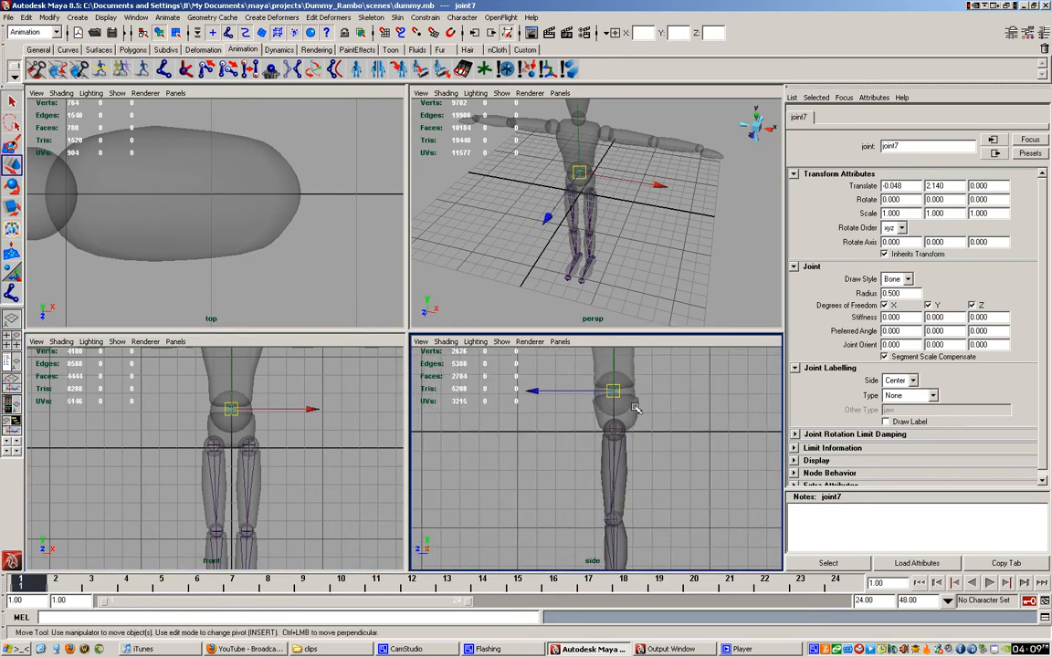
alt+middle_drag(635, 408, 471, 397)
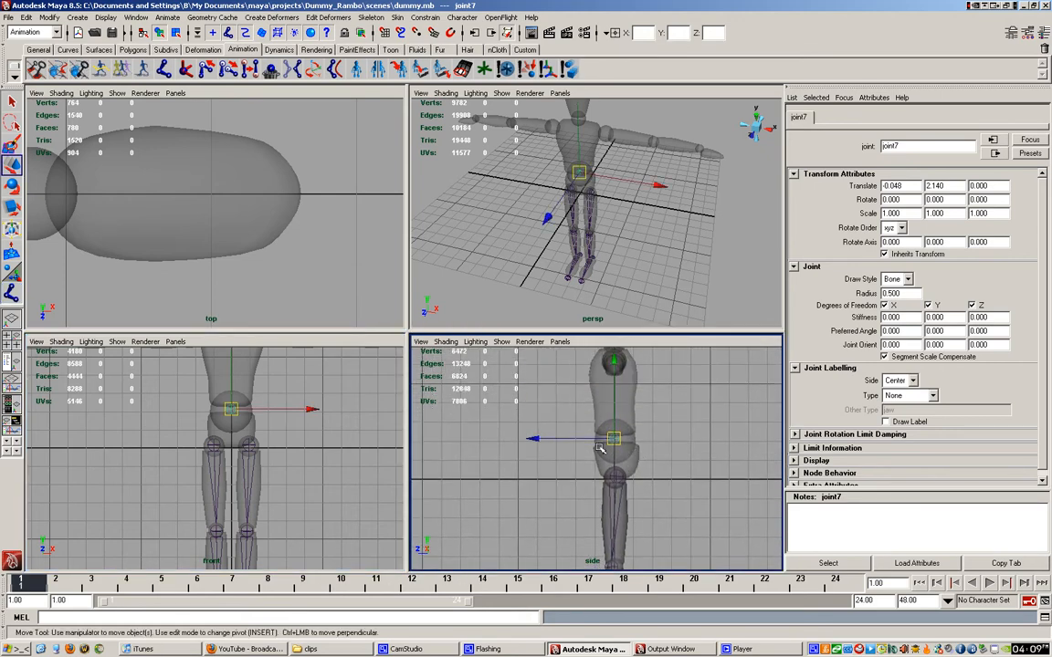
drag(534, 438, 552, 438)
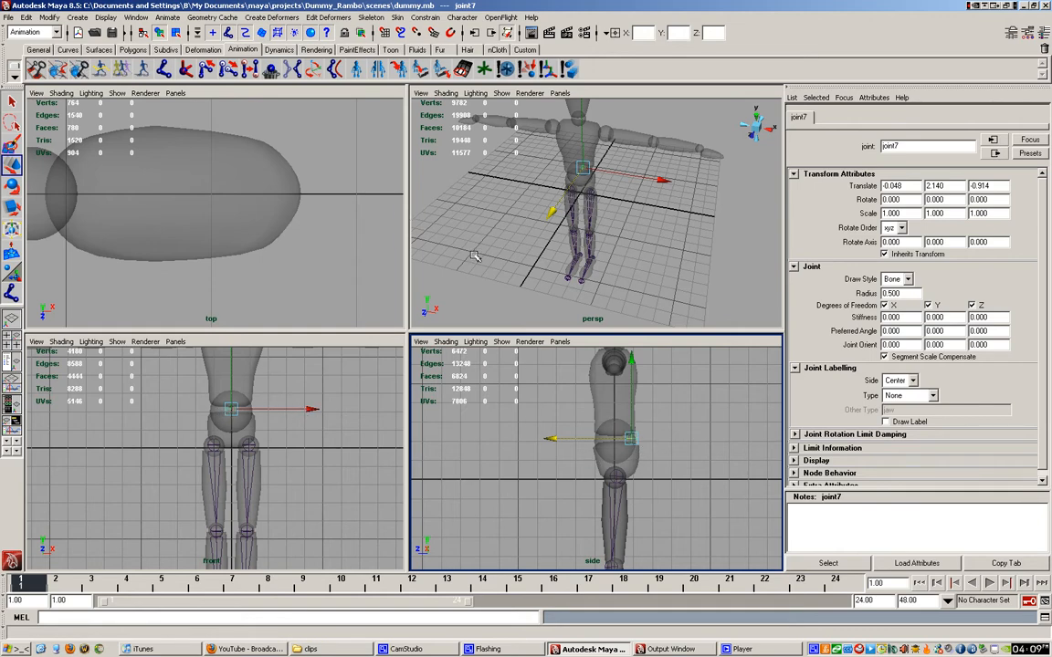
- Try to link the left hip joint and the waist joint with the Connect Joint command
key(space)
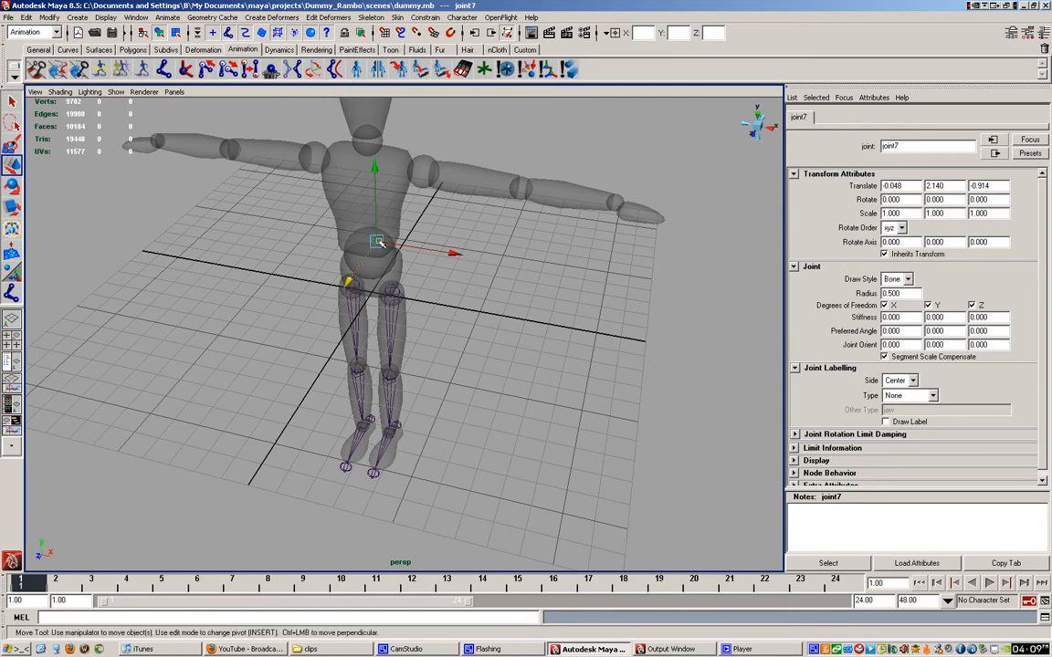
scroll(387, 236, up, 5)
scroll(388, 235, down, 4)
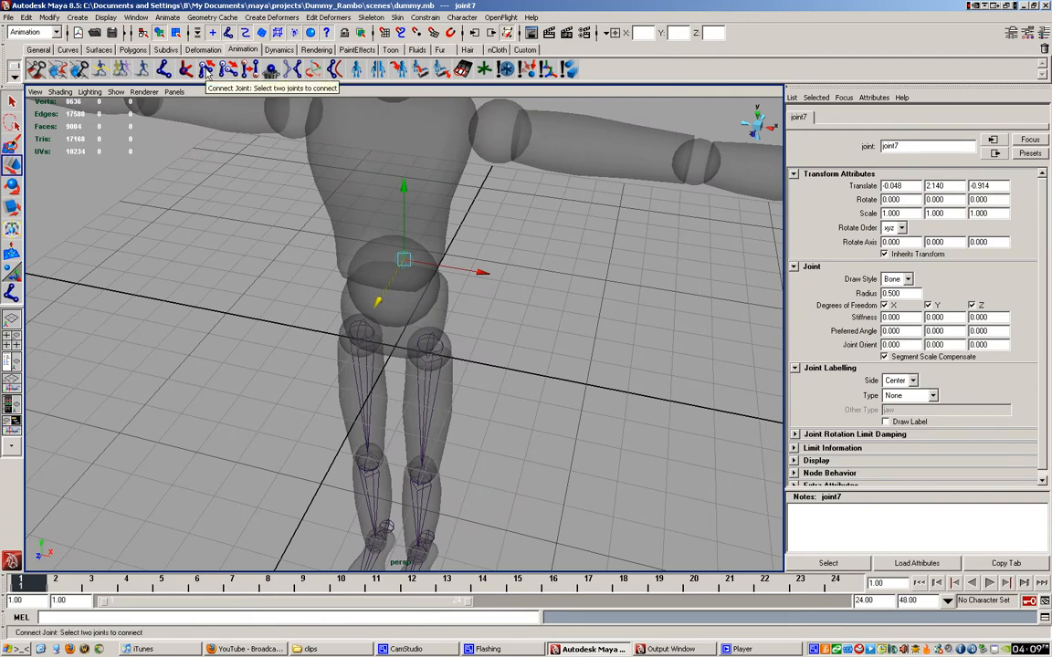
click(207, 75)
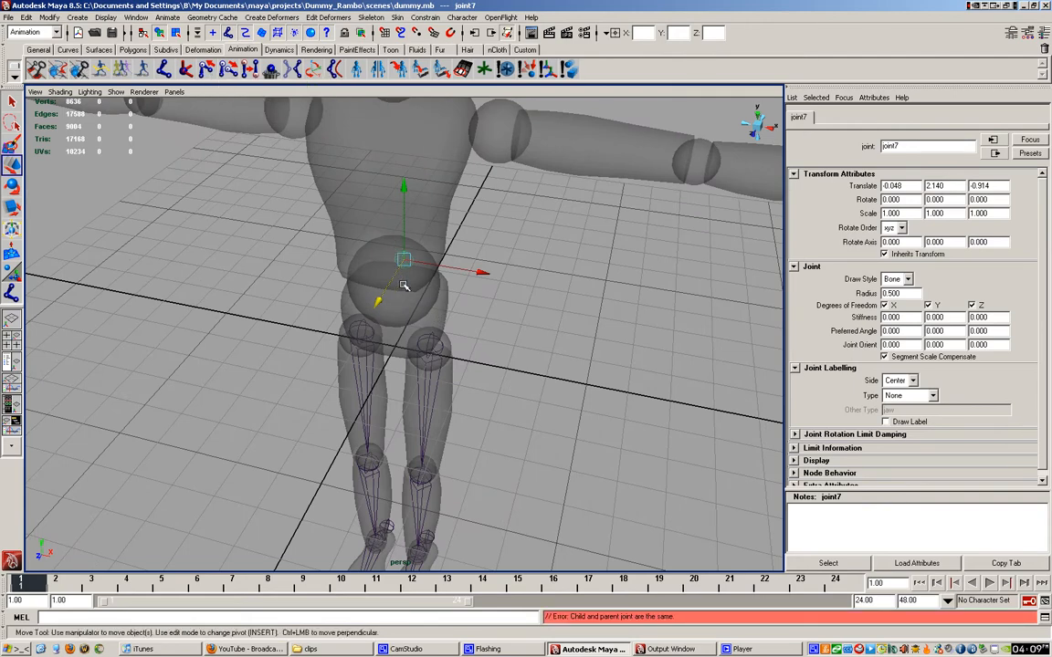
click(431, 339)
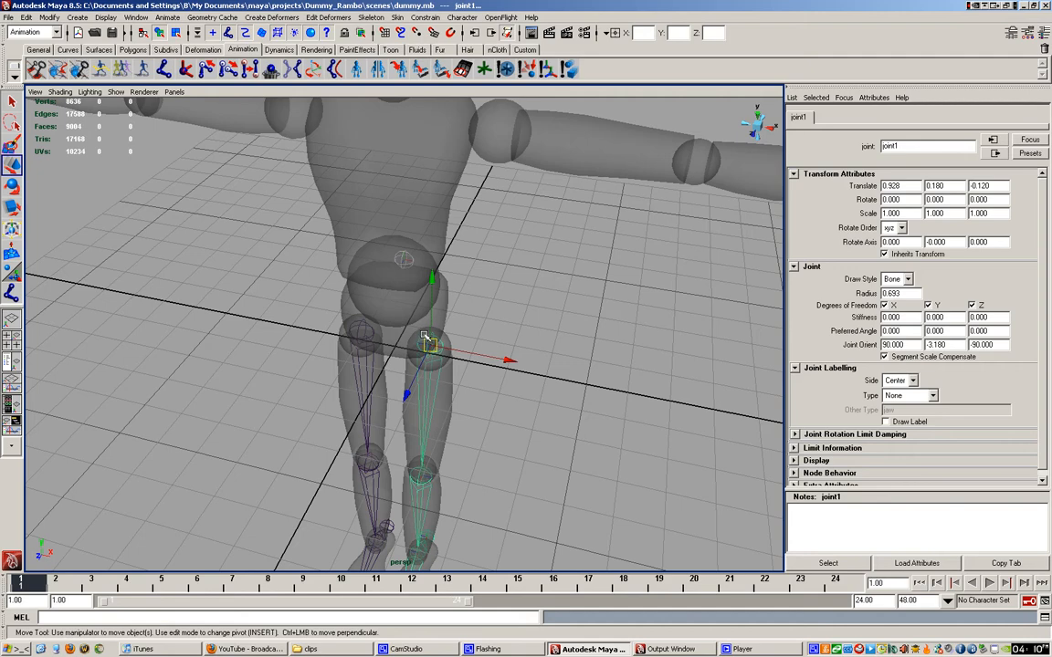
click(206, 71)
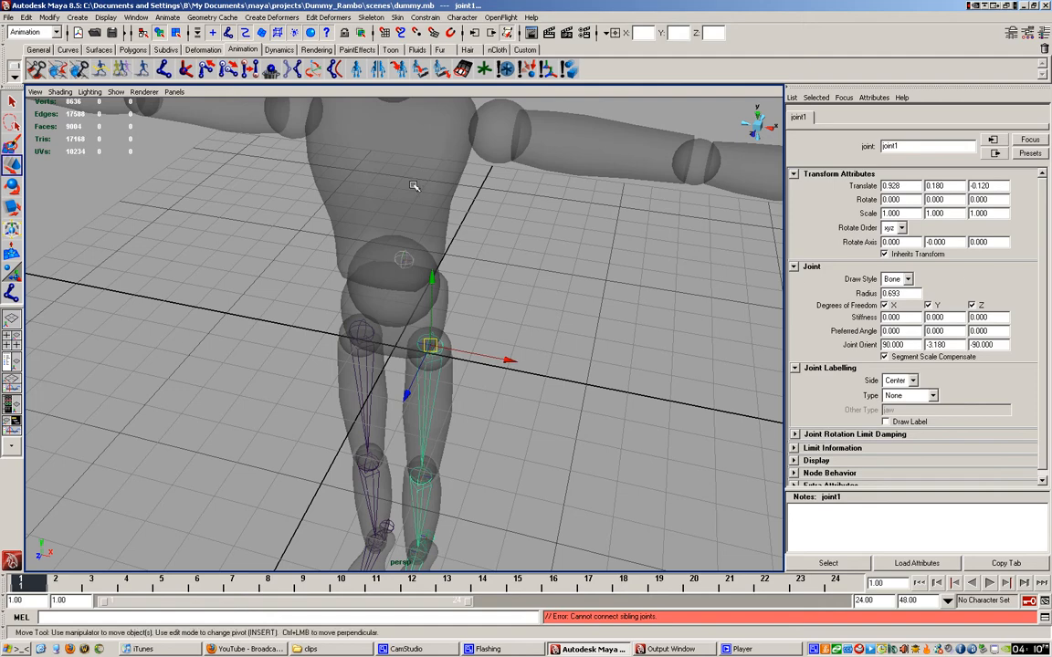
- Open the Outliner and locate the selected waist joint, joint7, in the scene list
click(50, 18)
mouse_move(127, 21)
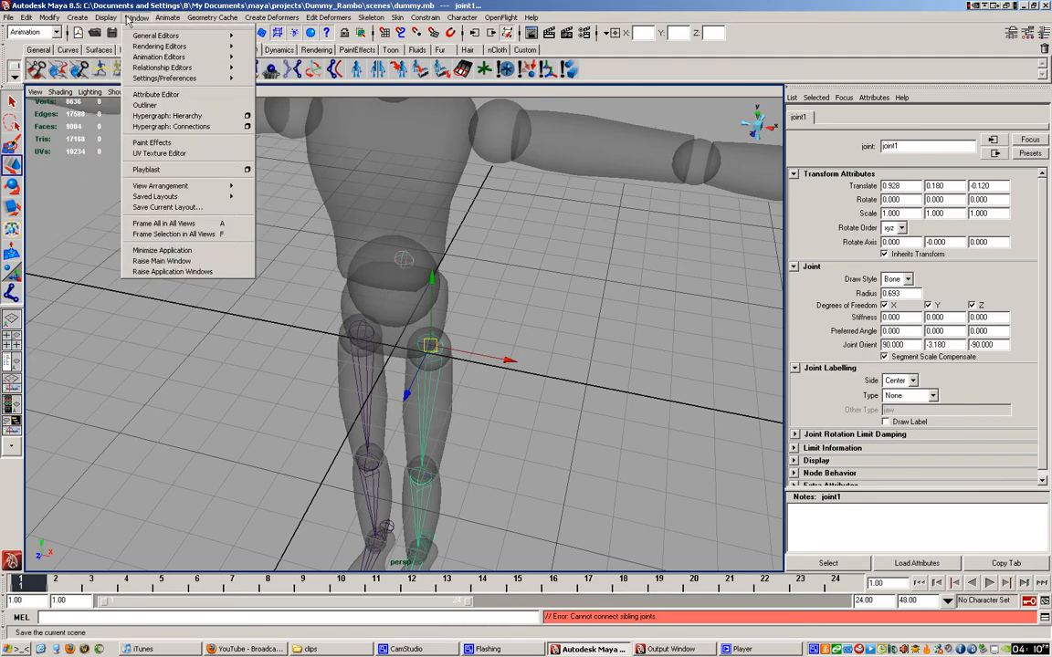
click(144, 105)
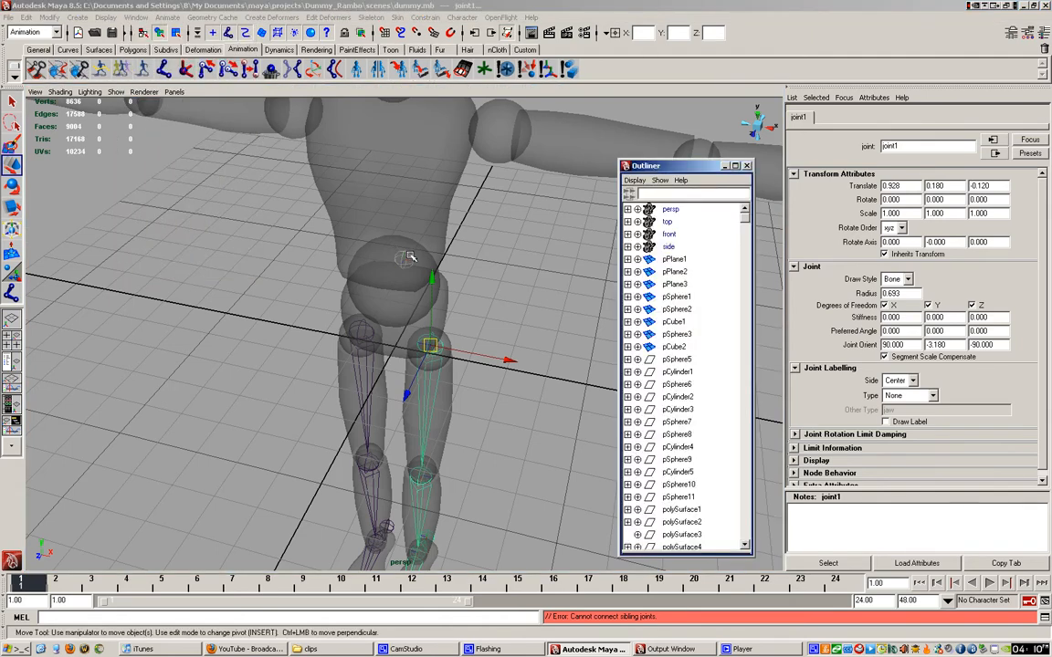
click(368, 230)
scroll(706, 299, down, 10)
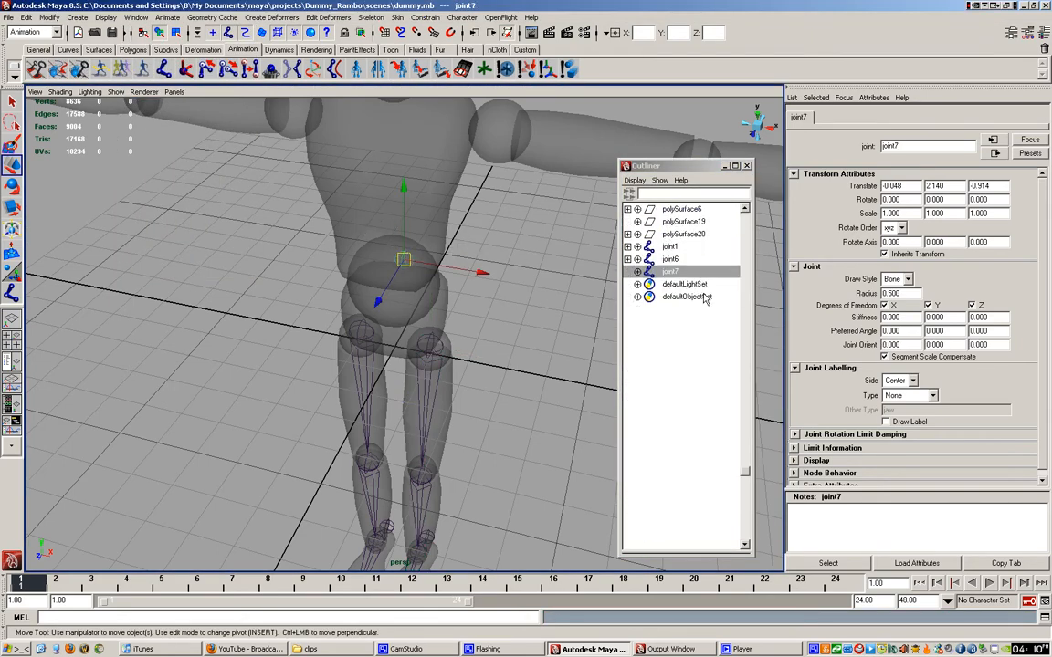
scroll(698, 300, up, 4)
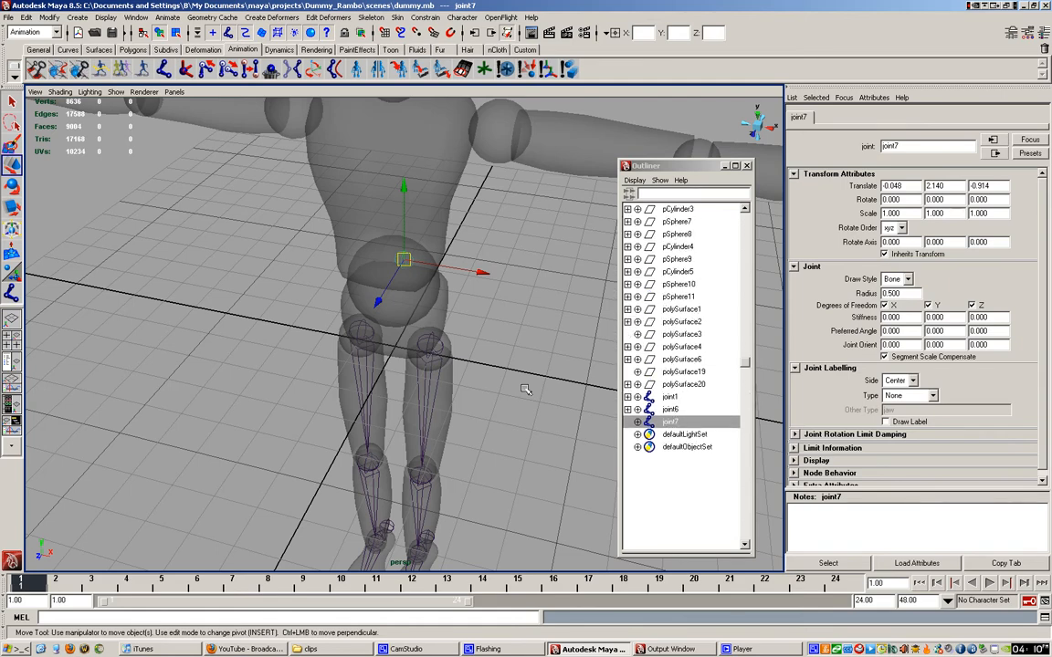
- Examine the left leg chain's hierarchy in the Outliner, from the hip joint1 through the knee and ankle to the foot joints
click(429, 342)
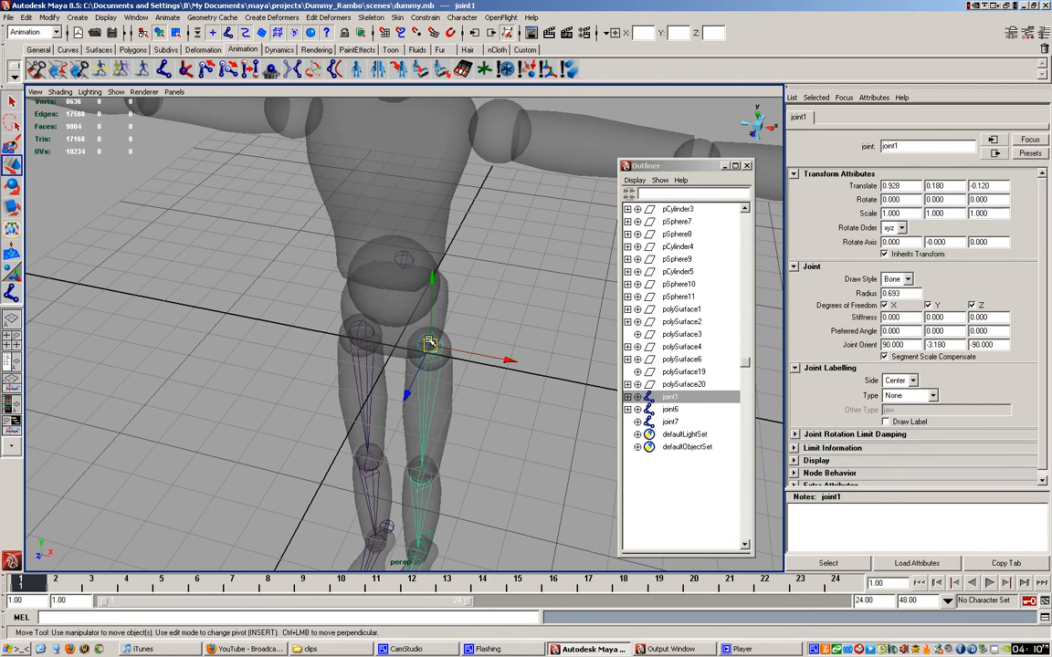
click(627, 397)
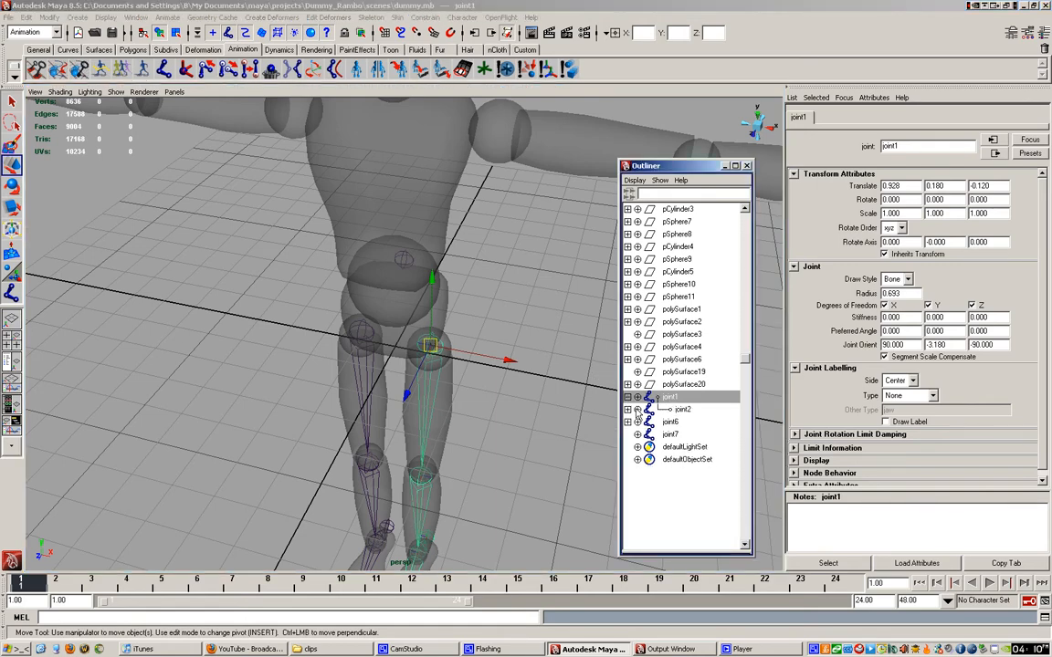
click(628, 409)
click(628, 422)
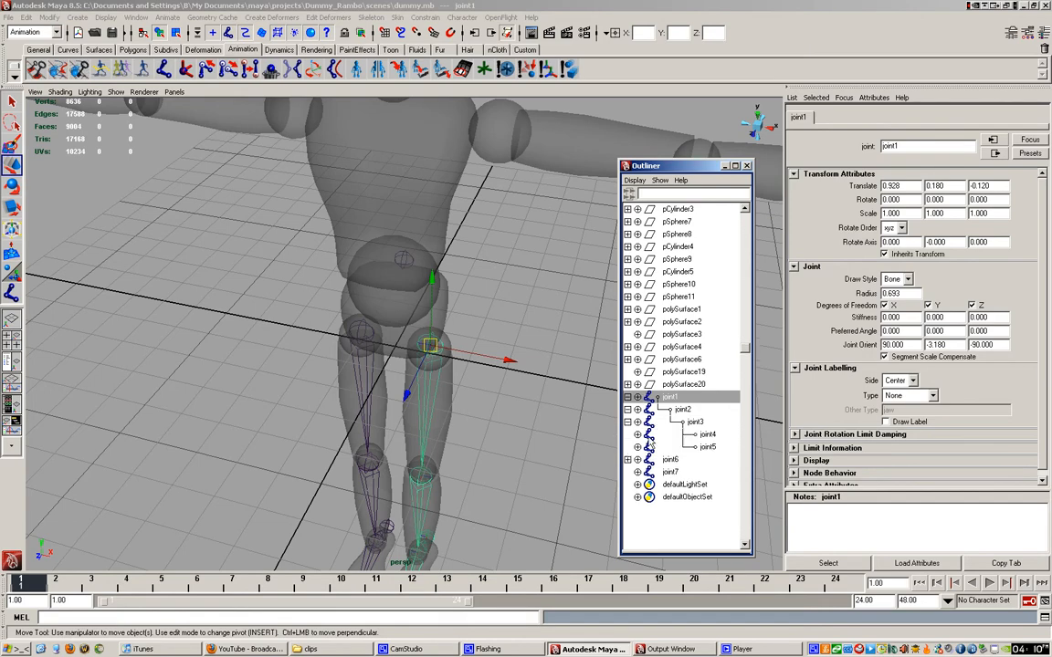
scroll(502, 446, down, 2)
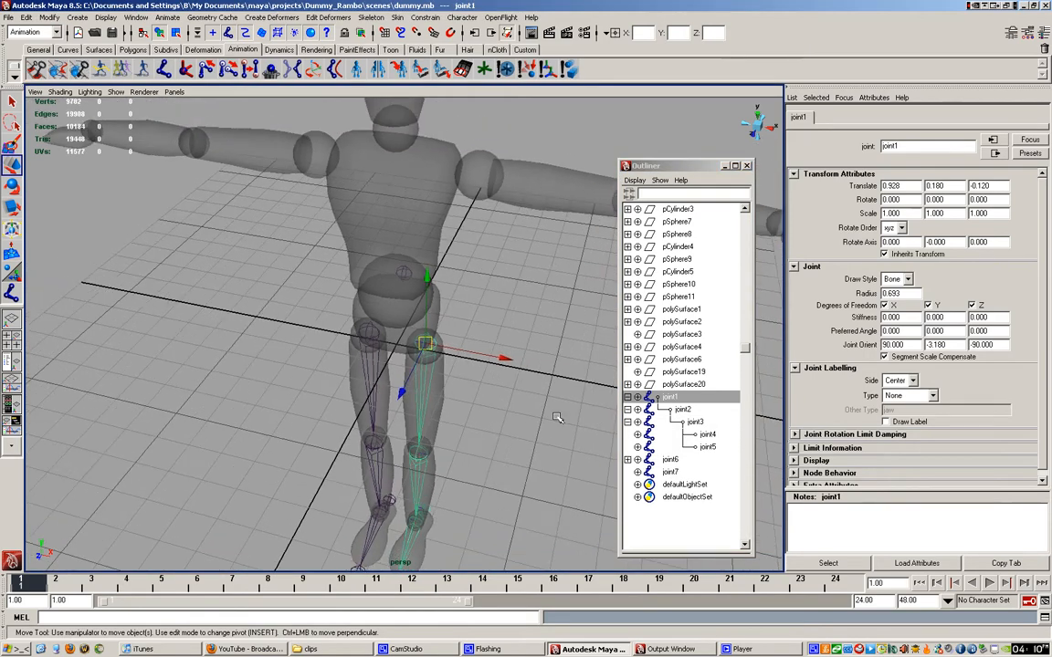
click(683, 410)
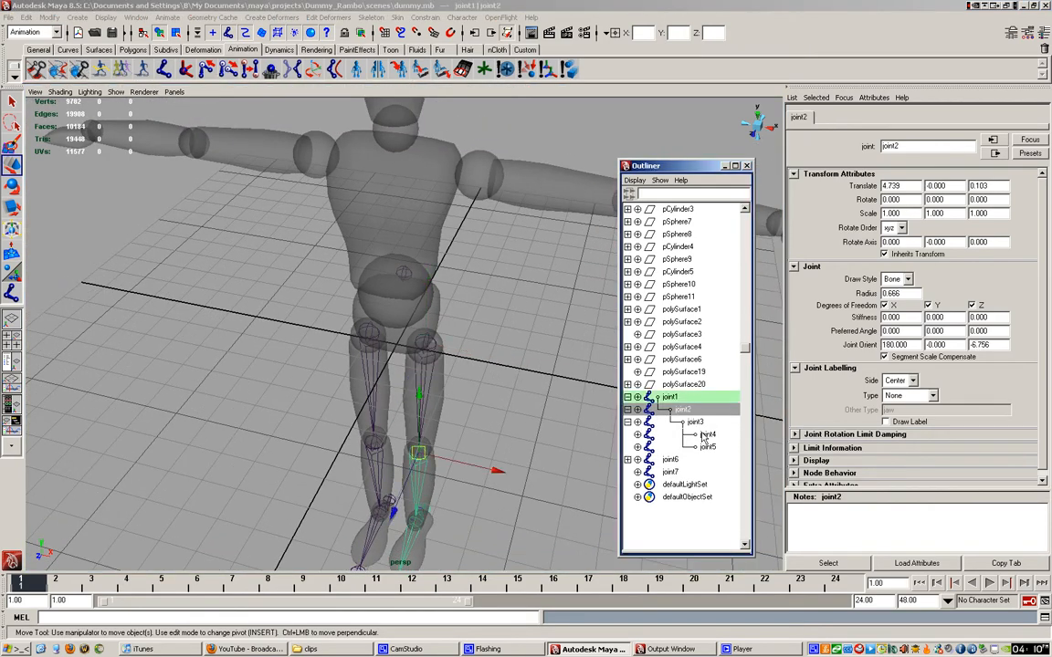
click(696, 423)
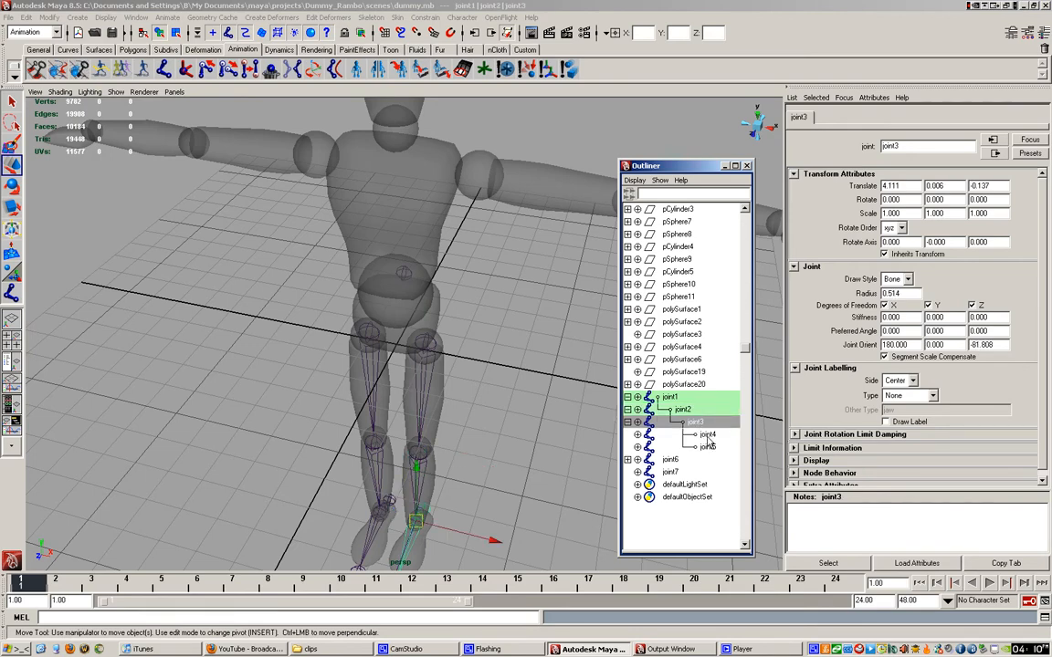
click(698, 434)
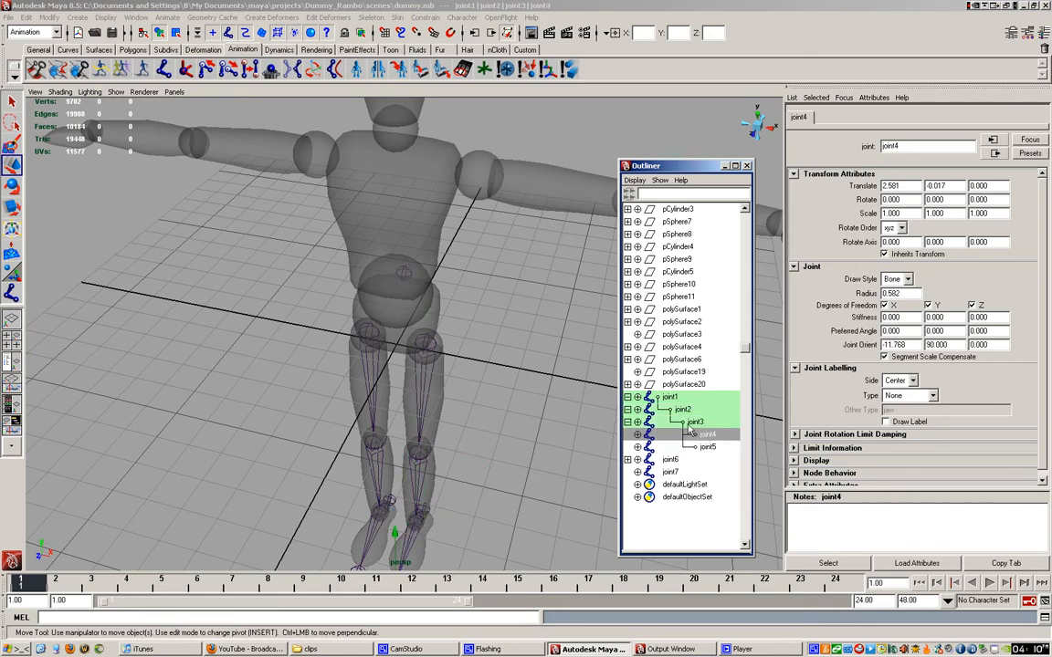
click(669, 398)
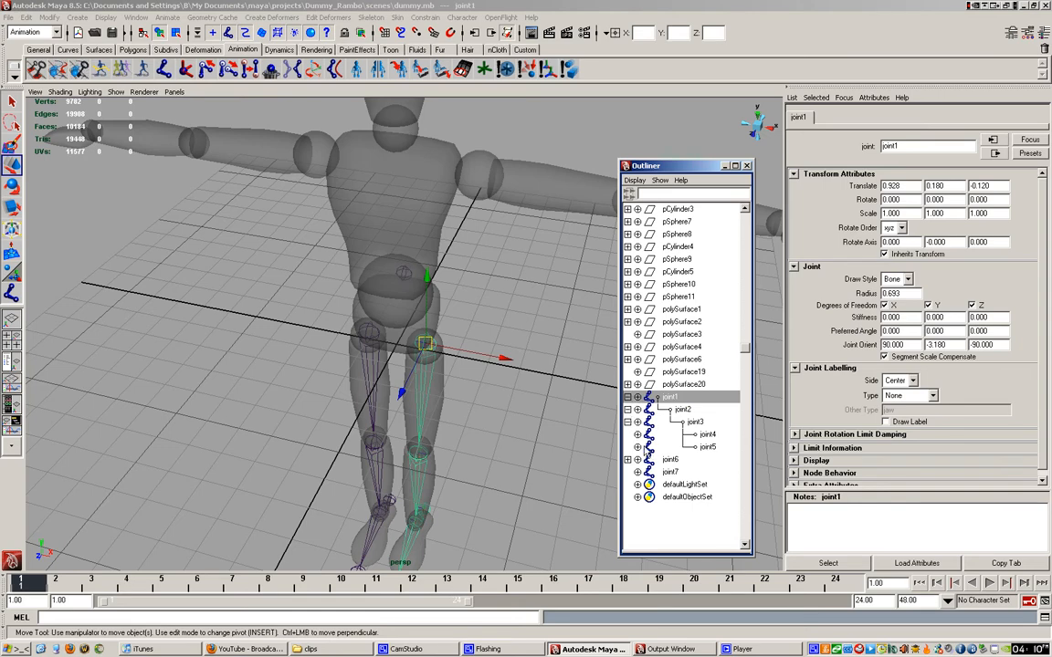
click(628, 410)
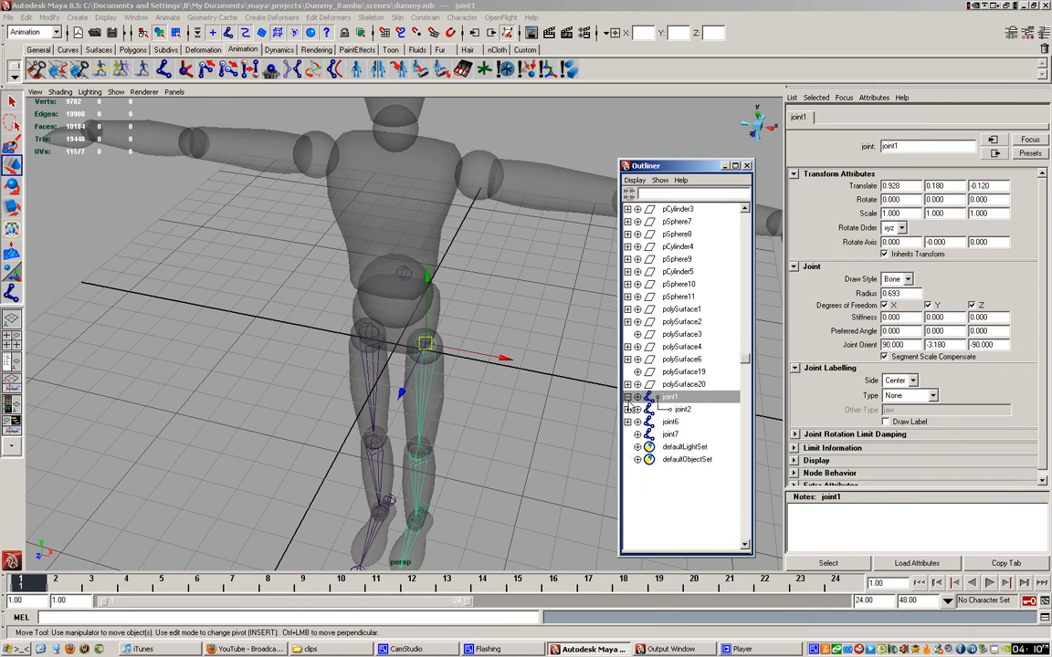
click(627, 399)
- Parent both leg chains, joint1 and joint6, under the waist joint joint7 in the Outliner
click(670, 423)
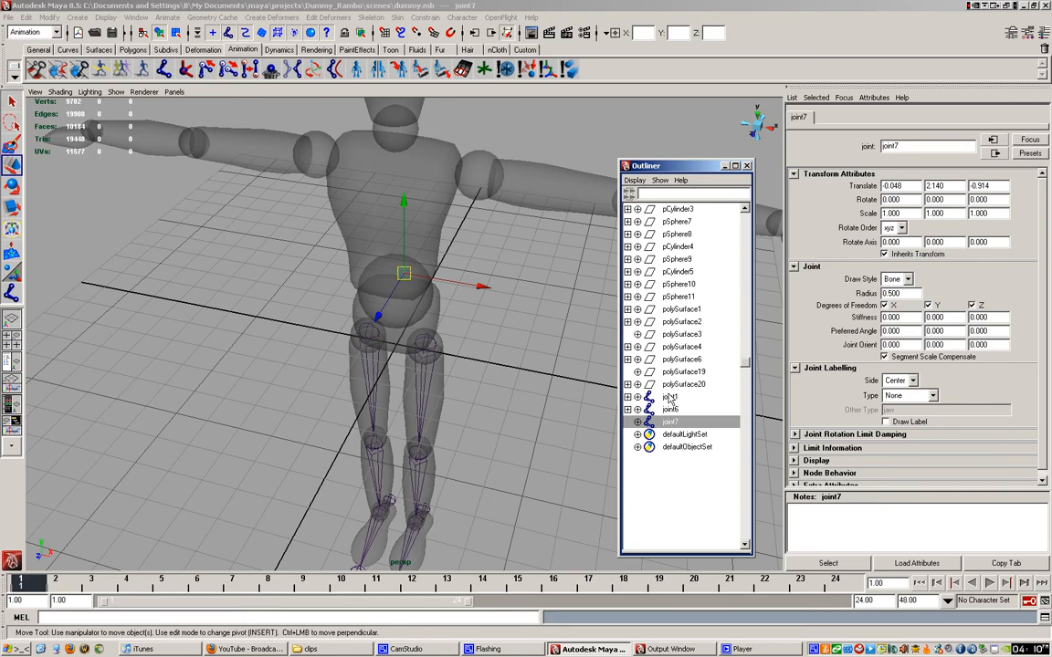
middle_drag(670, 397, 670, 397)
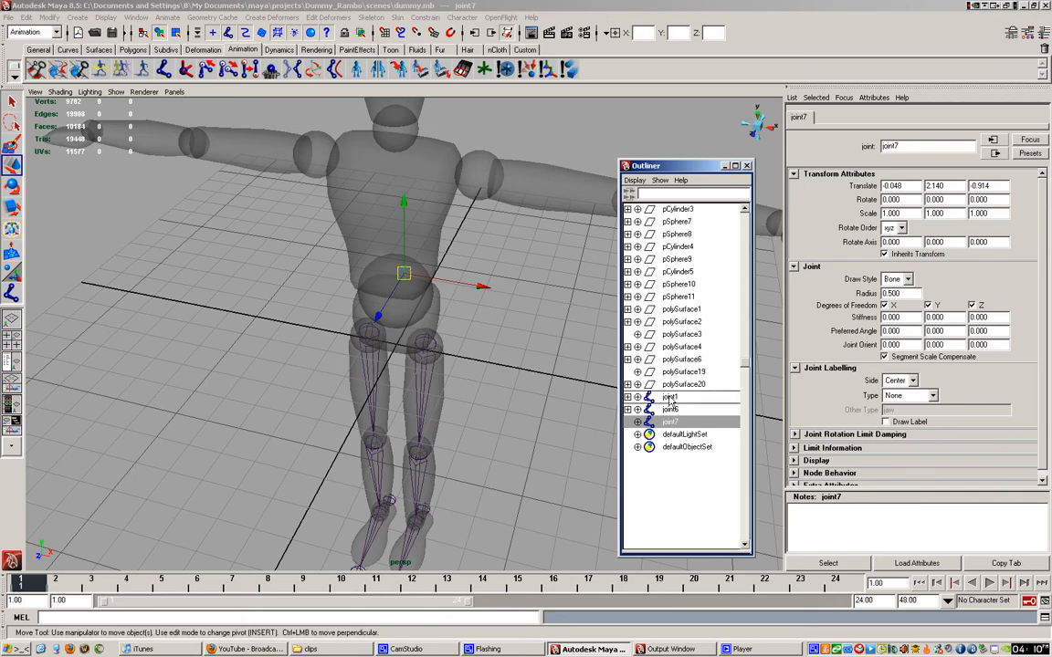
middle_drag(669, 399, 674, 426)
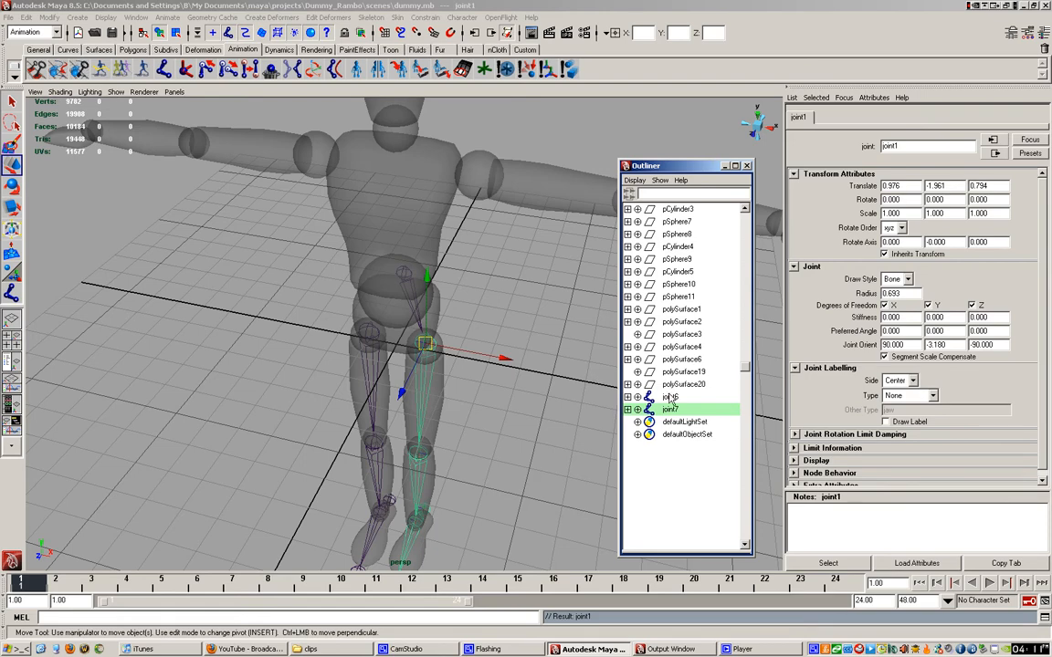
click(670, 399)
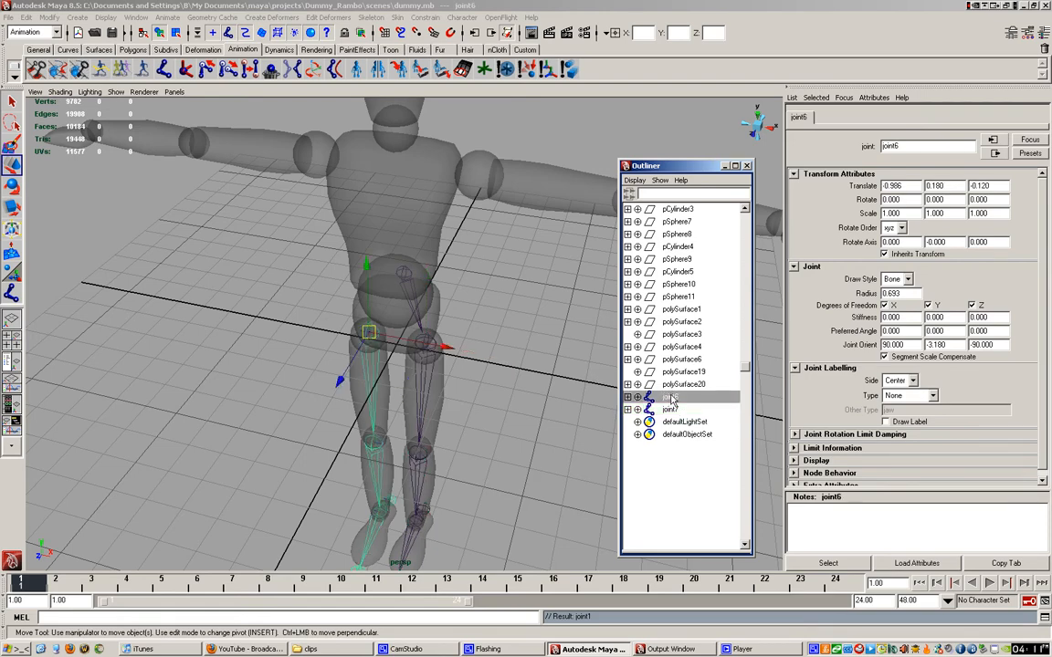
middle_drag(672, 401, 674, 418)
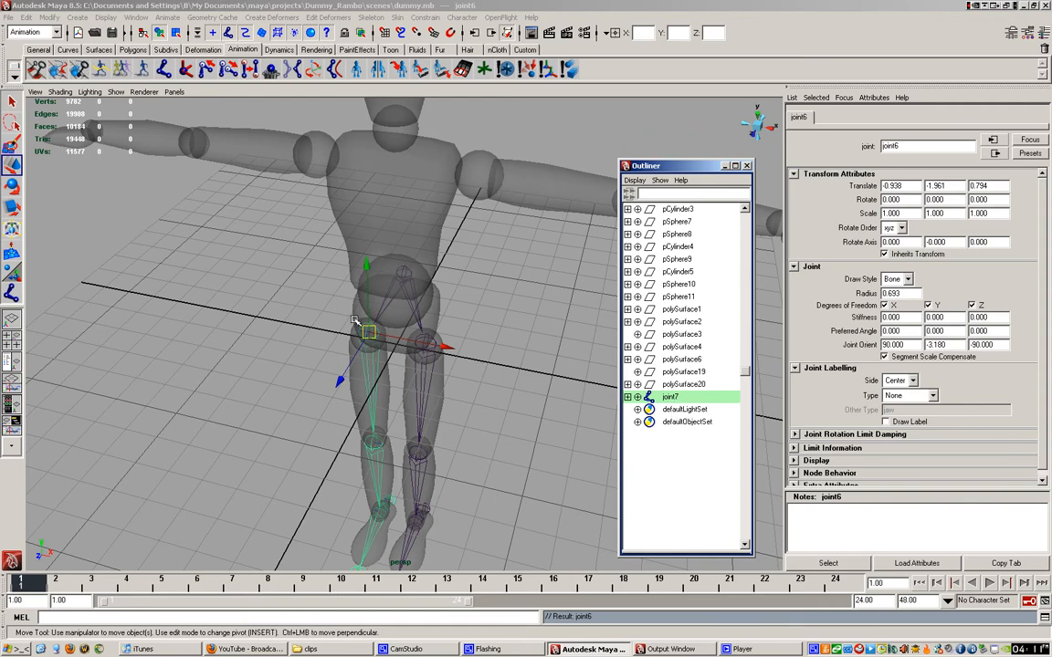
- Expand joint7 to check the full hierarchy of both leg chains, and close the Outliner
click(627, 398)
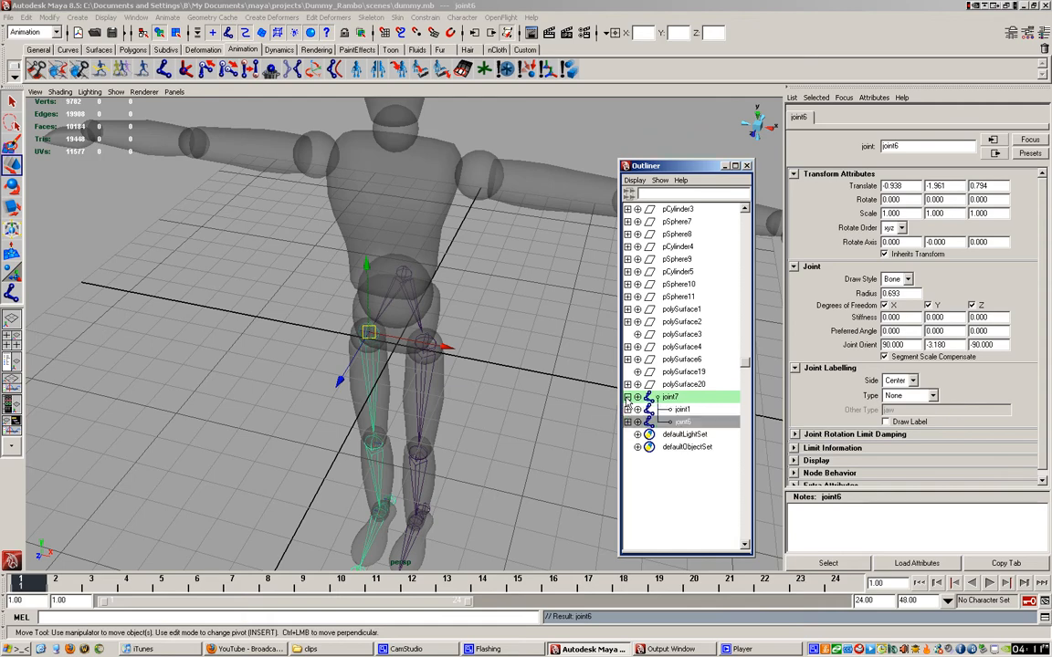
click(627, 410)
click(627, 422)
click(627, 435)
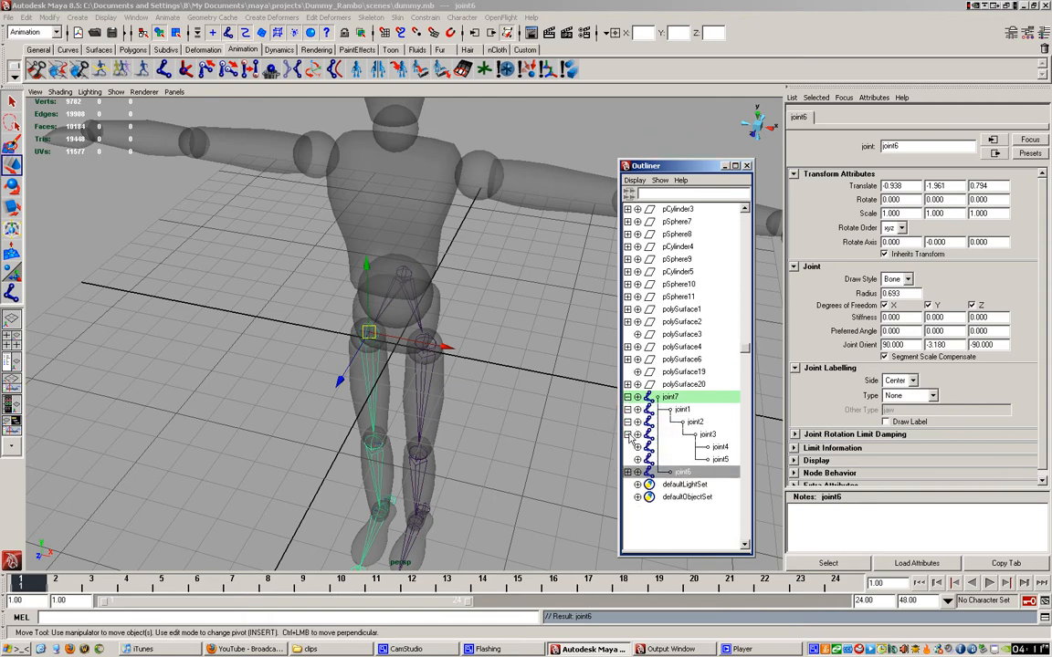
click(627, 472)
click(628, 485)
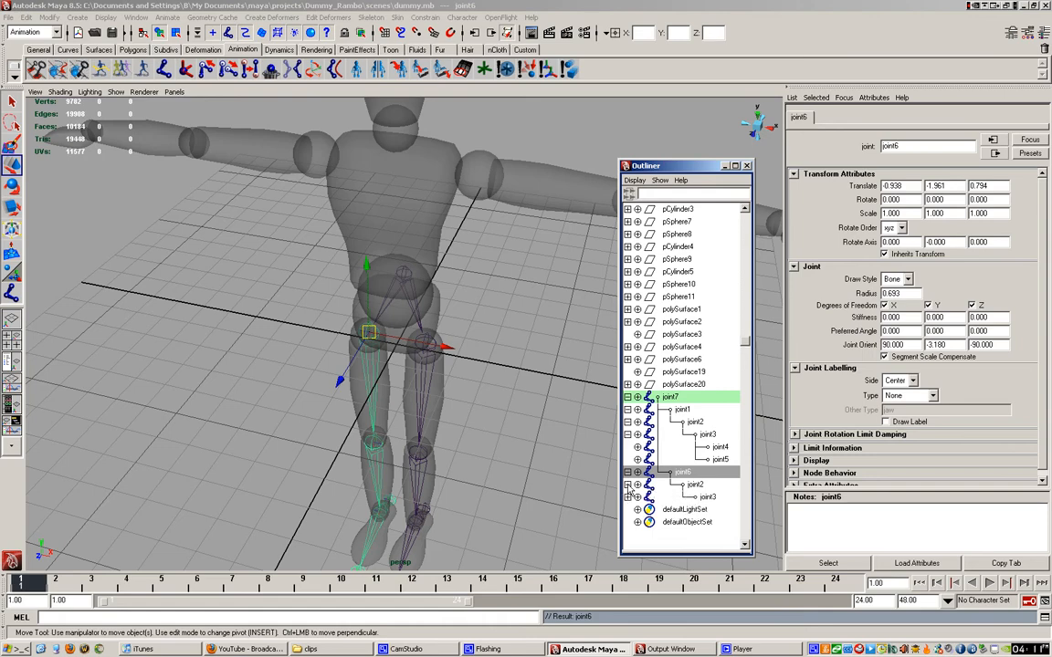
scroll(715, 325, up, 5)
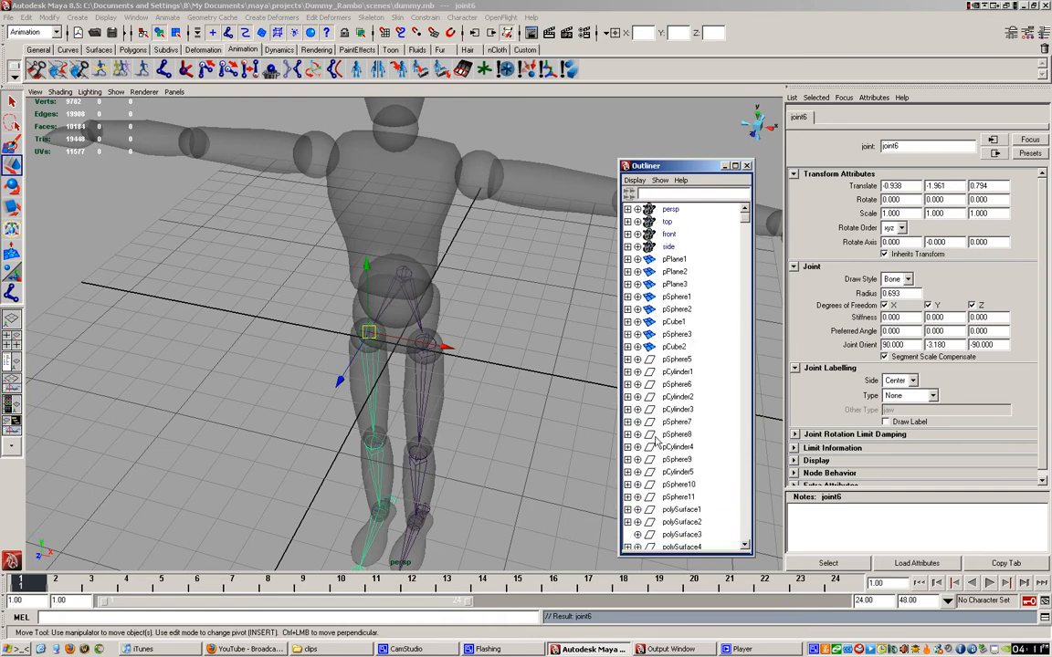
scroll(715, 325, down, 7)
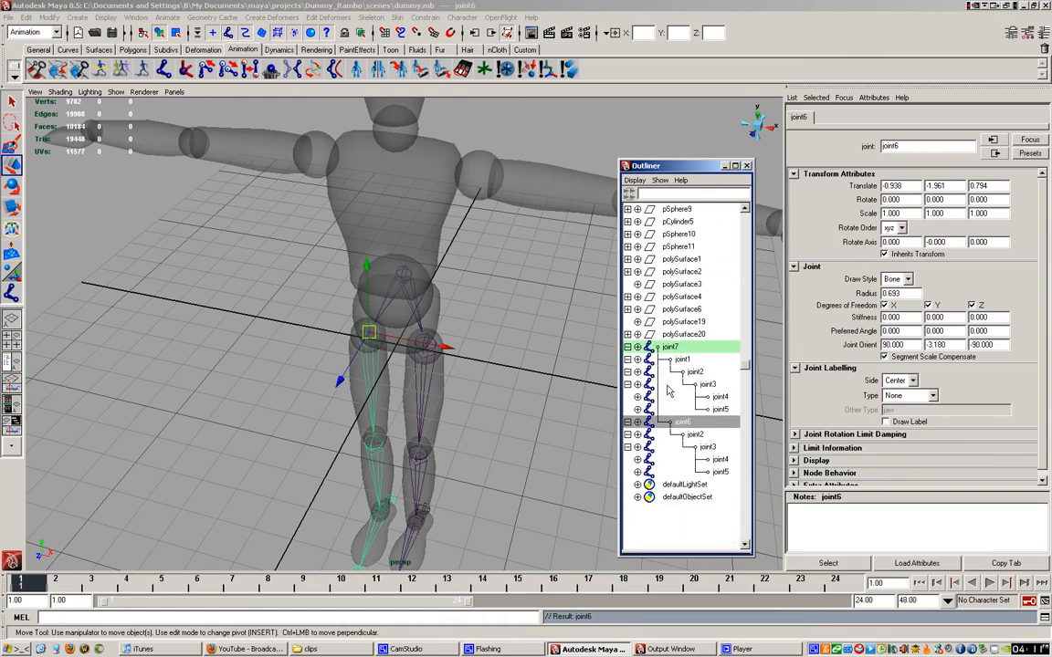
scroll(705, 331, up, 4)
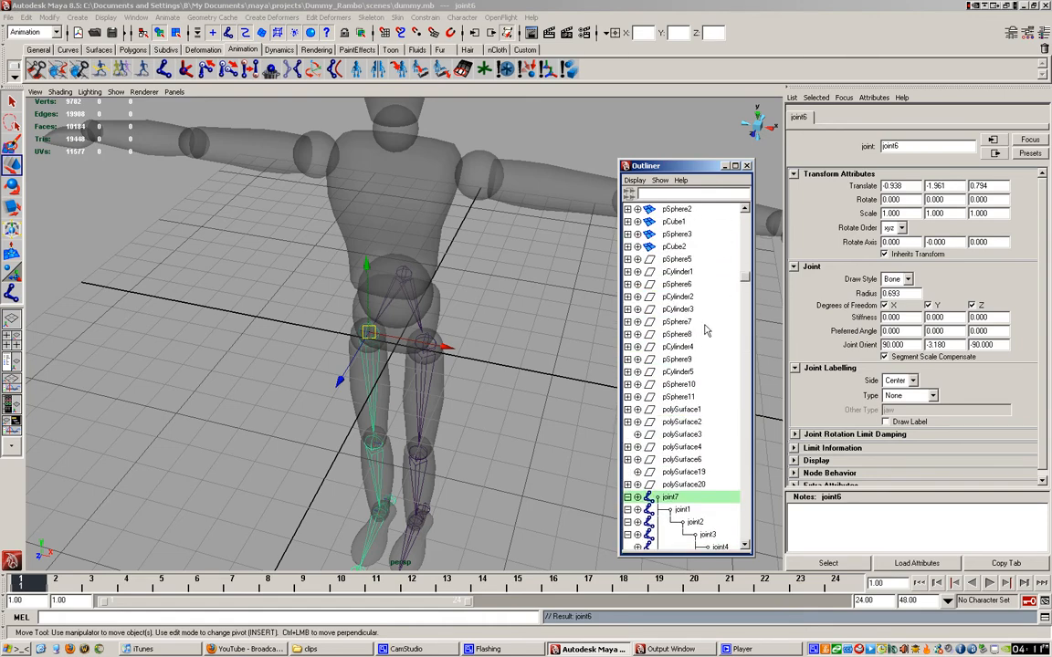
click(747, 166)
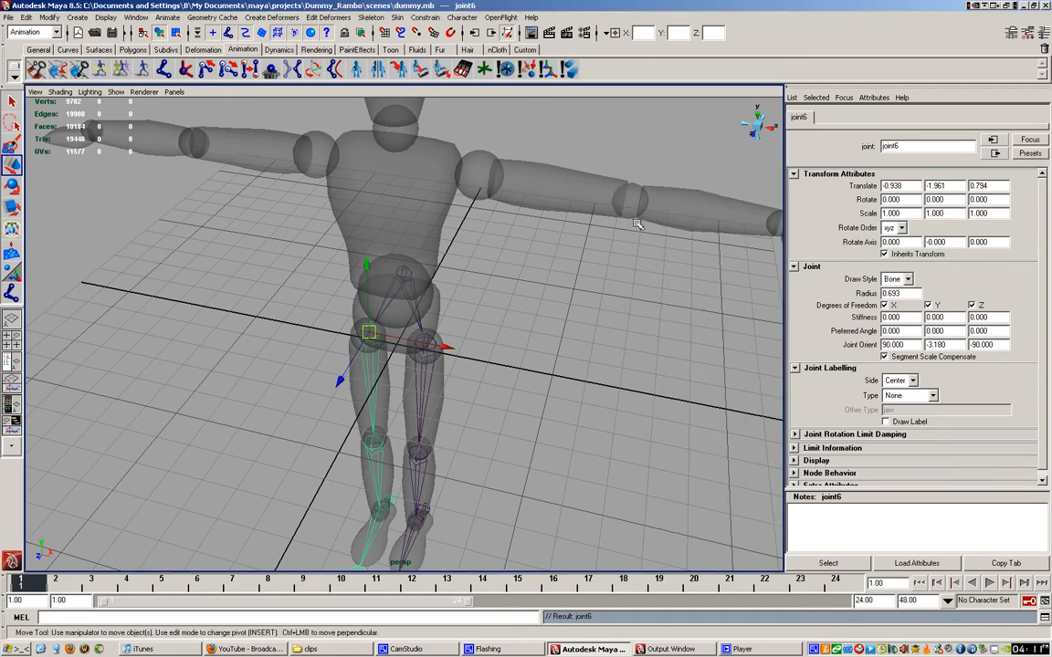
- In the side view, draw a four-joint spine chain up the mannequin's back, from just above the waist joint to the neck base
click(517, 316)
alt+drag(517, 316, 495, 301)
key(space)
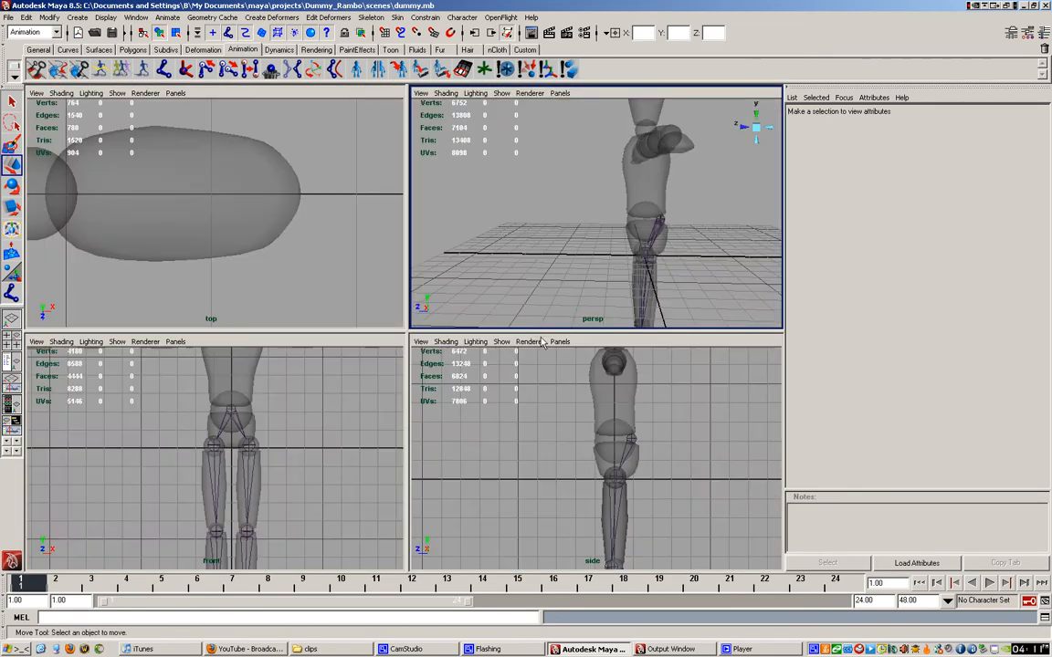
key(space)
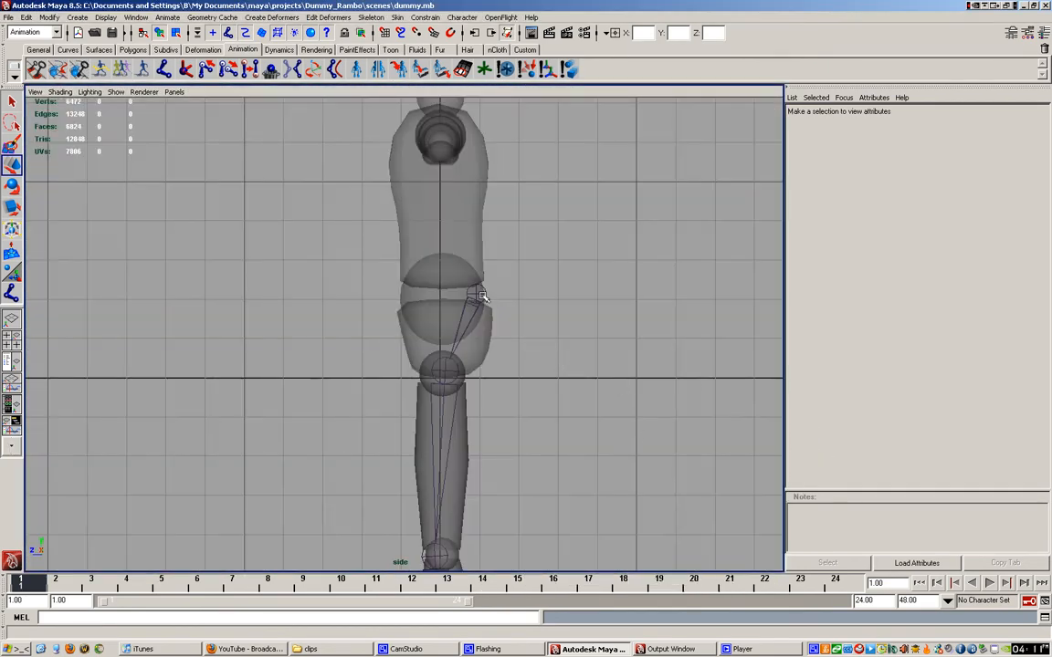
click(477, 293)
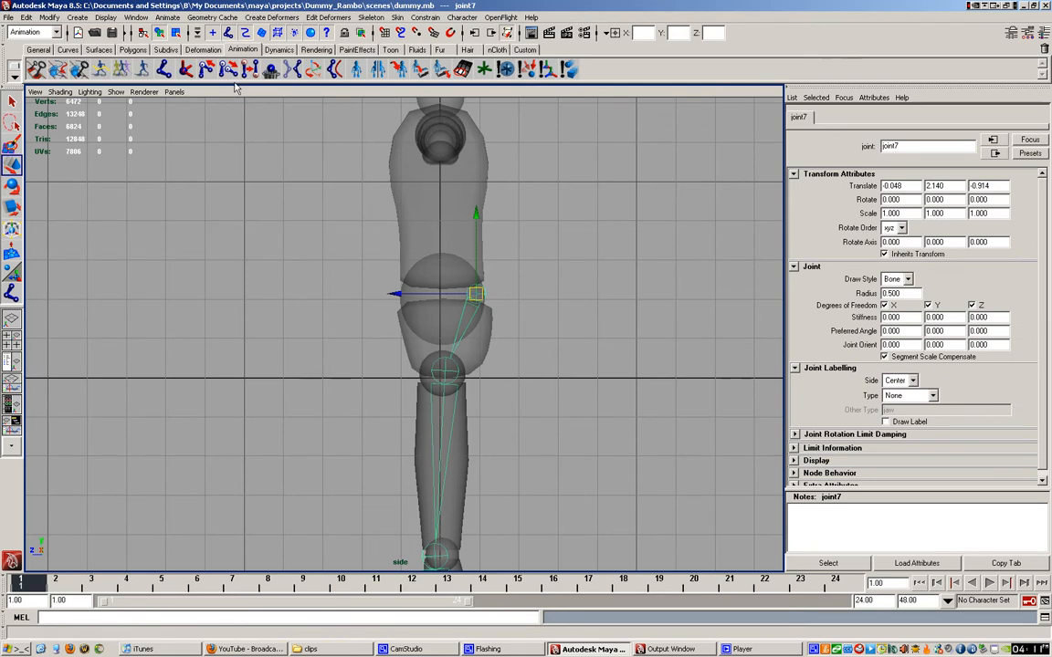
click(163, 70)
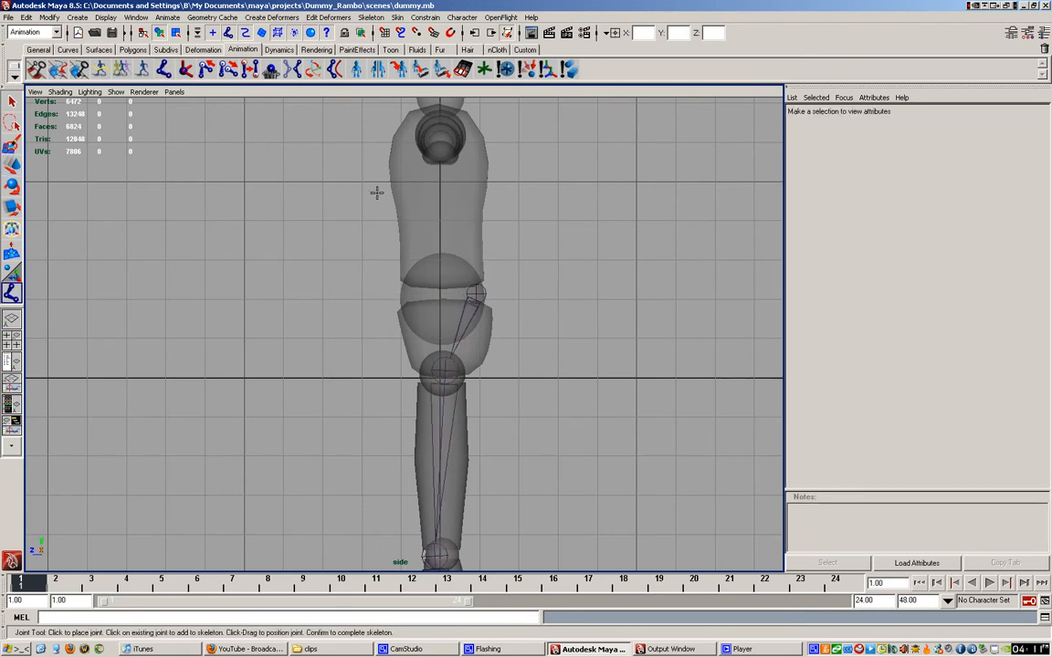
click(480, 247)
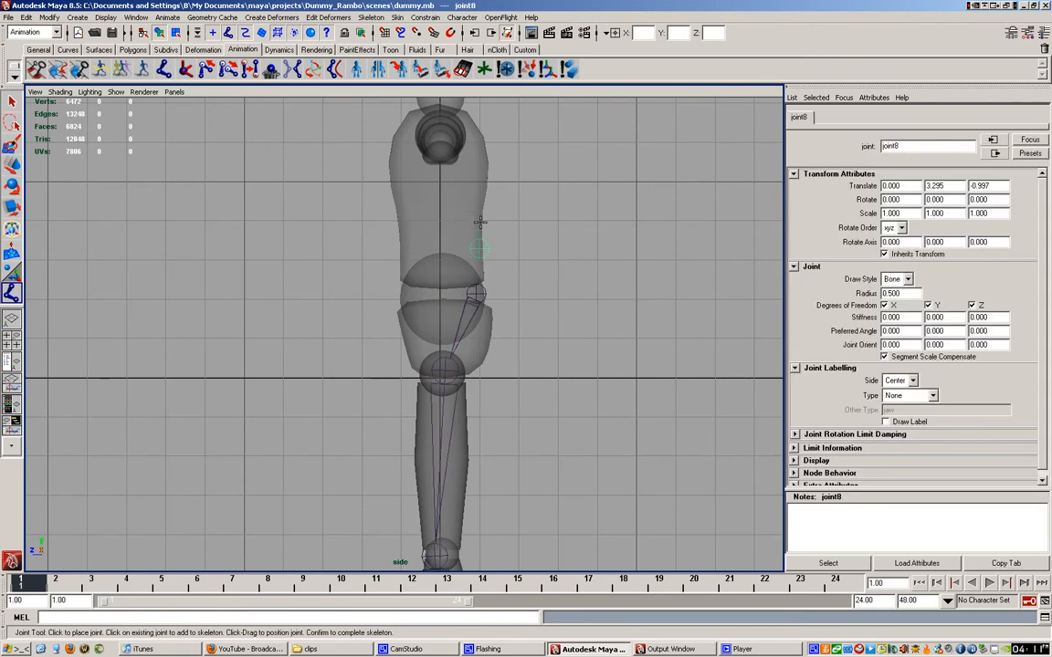
click(481, 199)
click(484, 154)
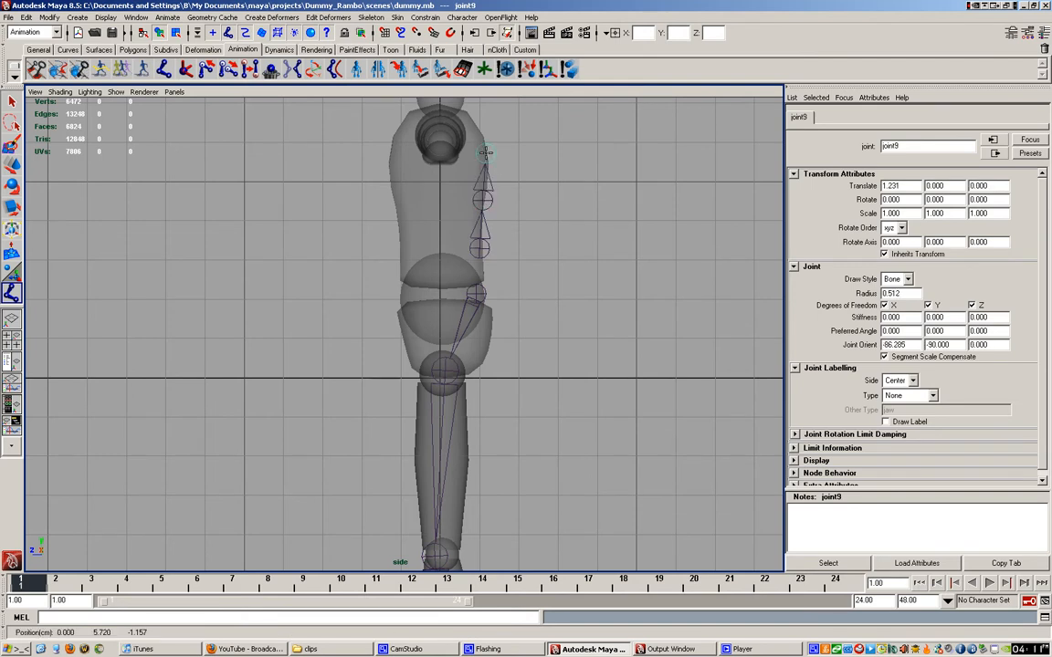
click(467, 115)
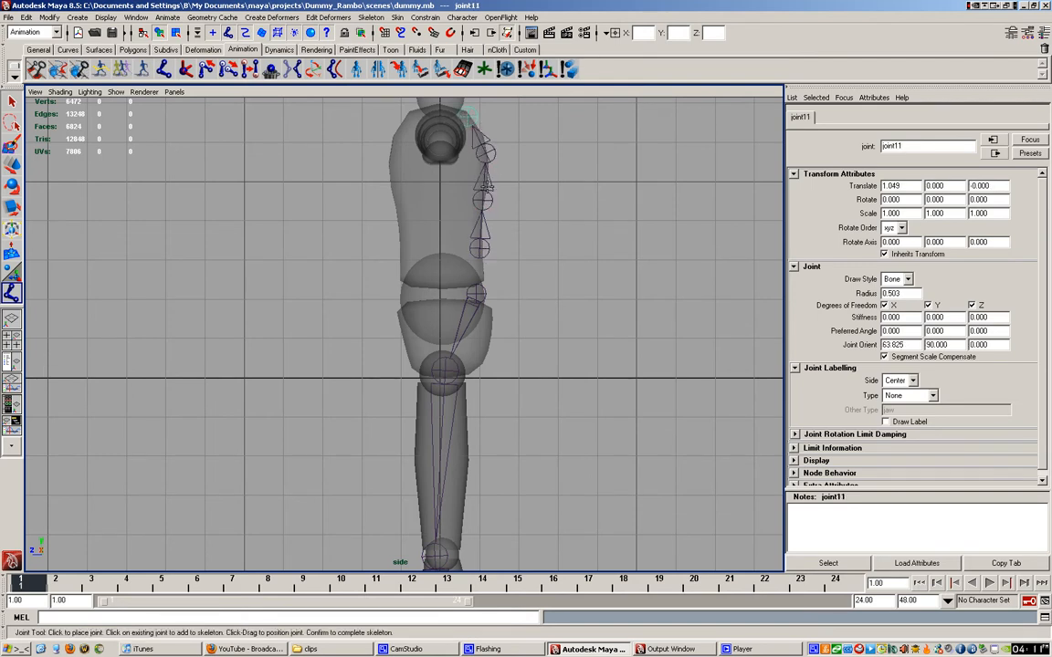
alt+middle_drag(487, 187, 493, 262)
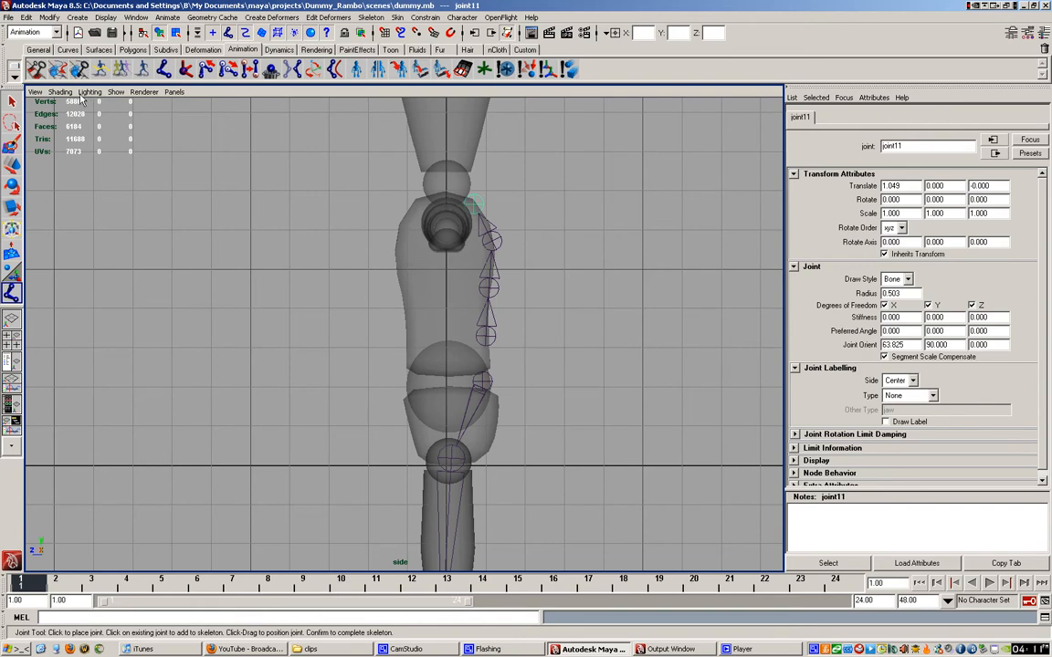
click(12, 102)
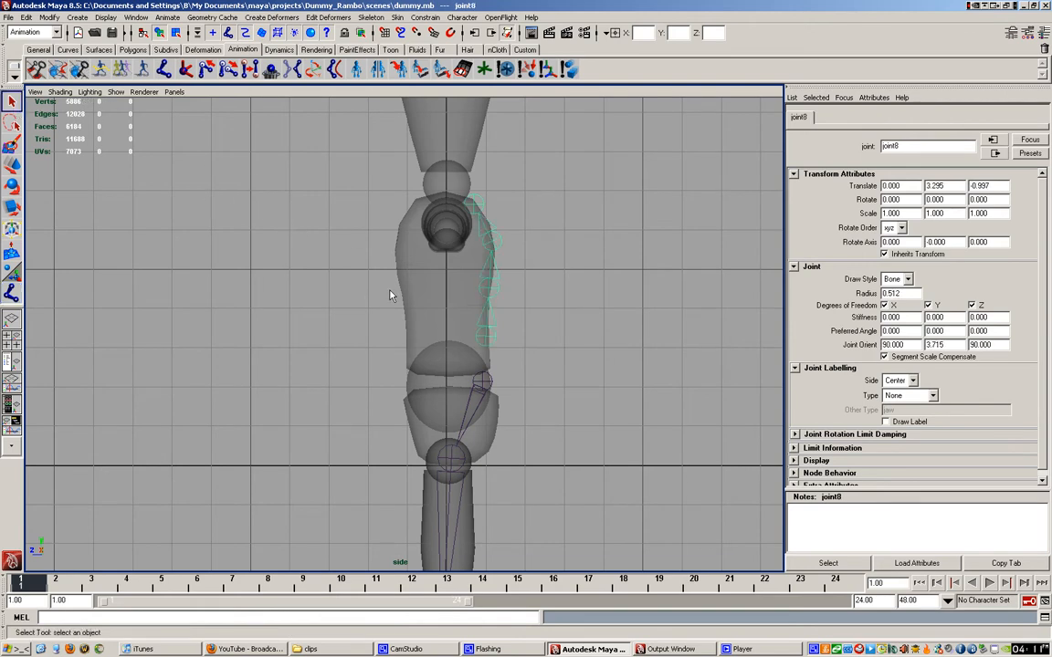
- Parent the spine chain's lowest joint, joint8, under the waist joint joint7 in the Outliner, and close the Outliner
click(484, 336)
click(486, 382)
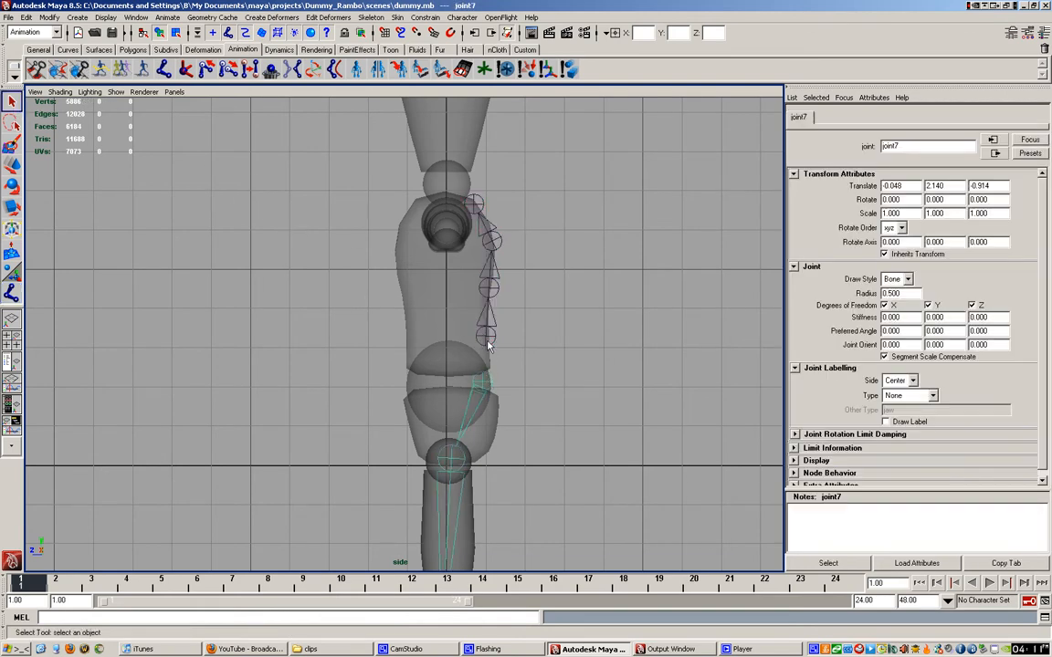
click(489, 374)
click(488, 374)
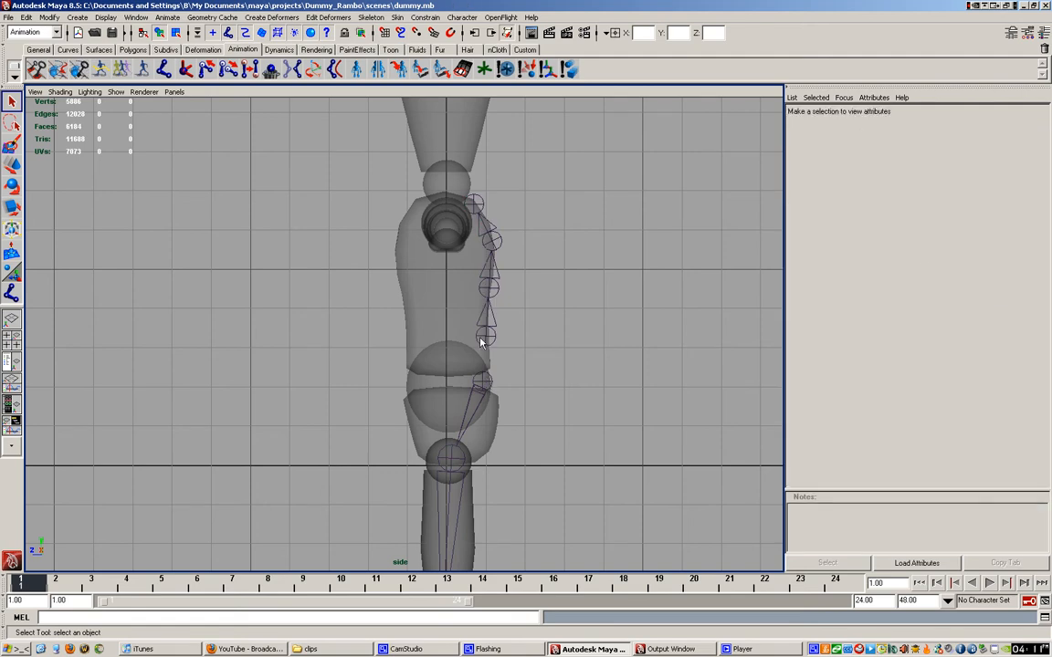
click(139, 19)
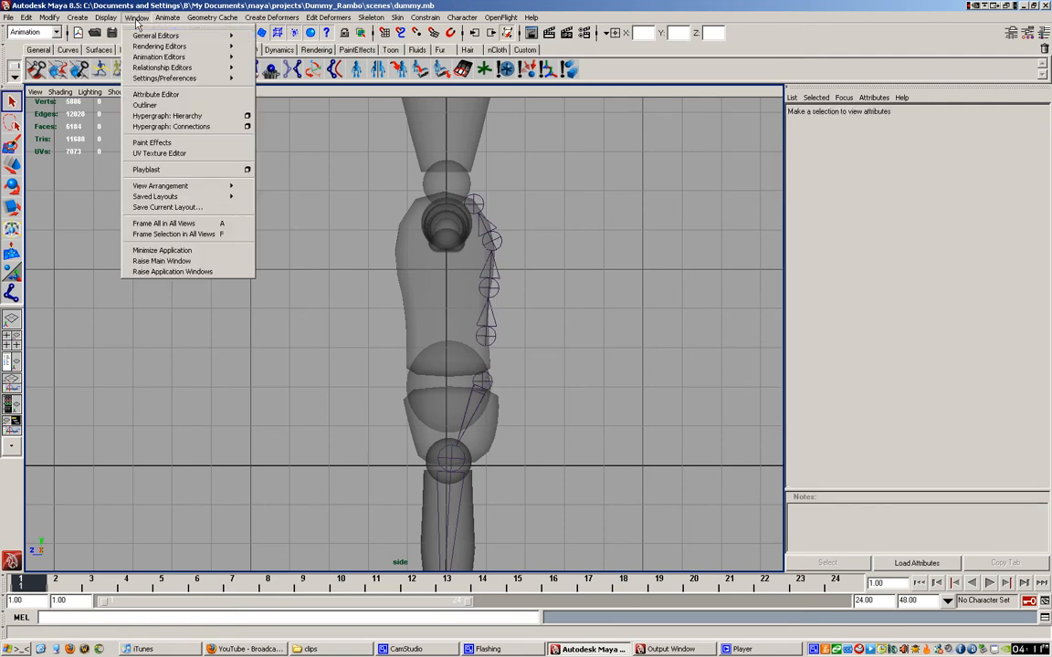
click(146, 106)
scroll(648, 391, down, 5)
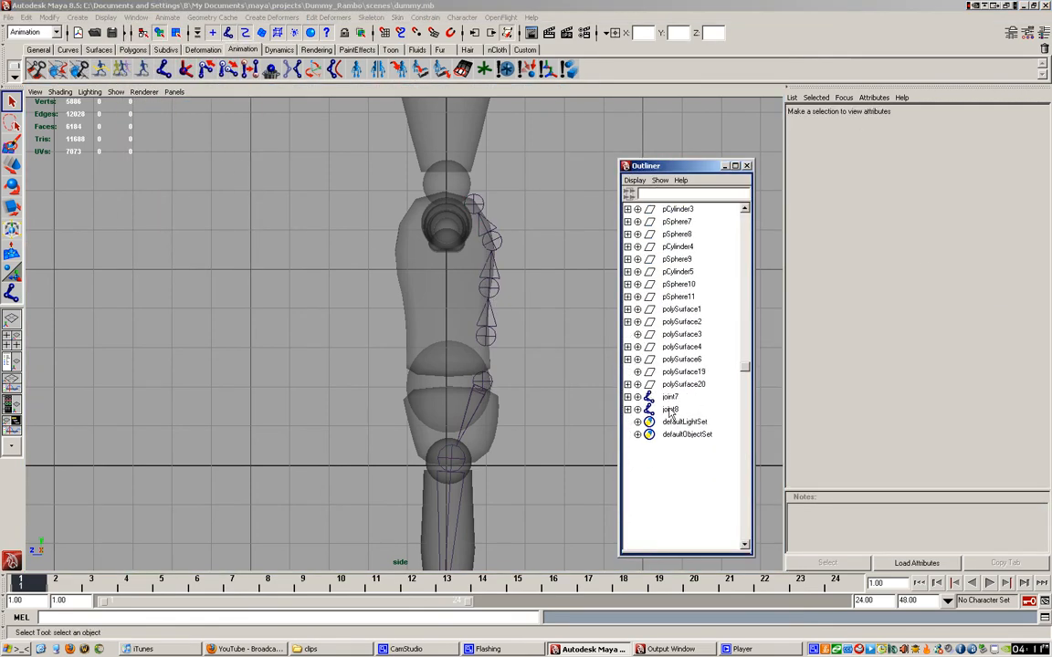
click(670, 410)
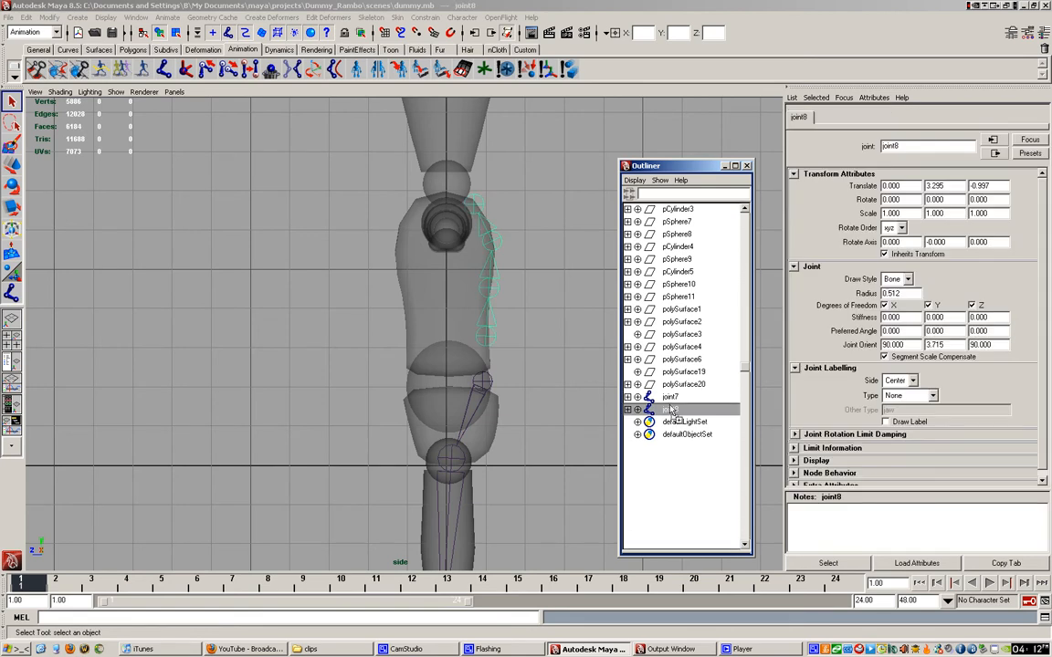
middle_drag(673, 413, 670, 399)
click(490, 342)
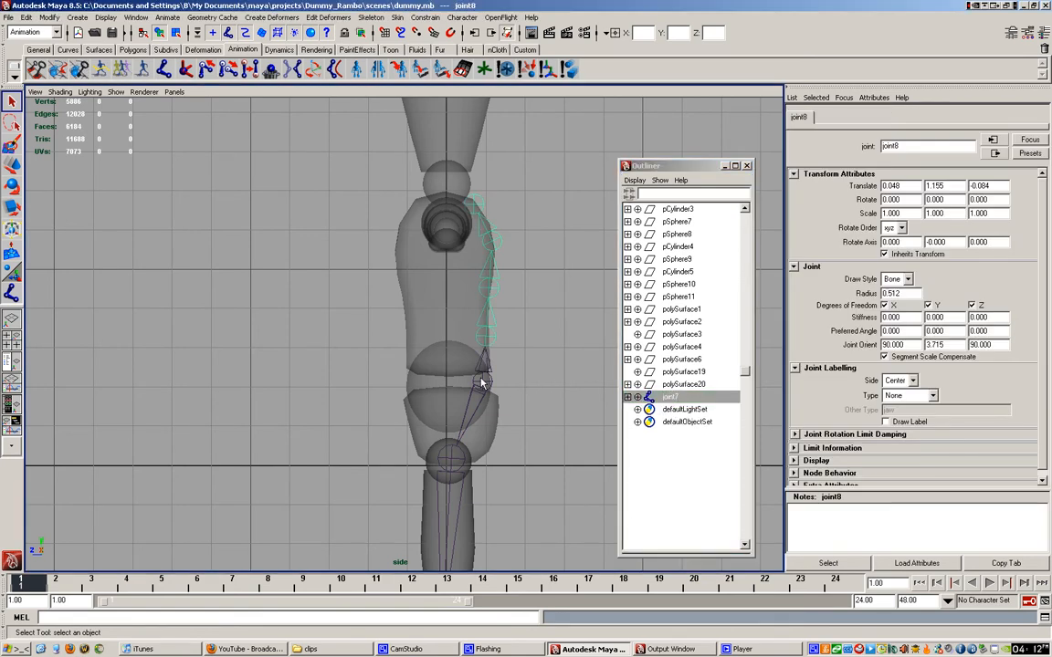
click(745, 166)
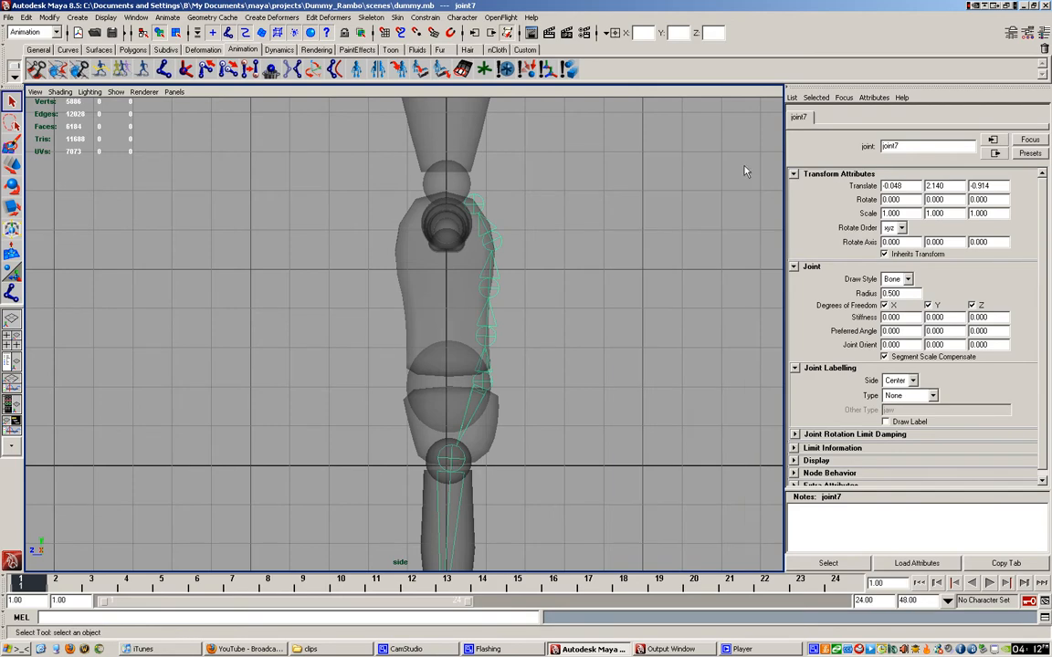
- Branch one joint forward to the front of the torso from the waist joint and another from the lowest spine joint
click(163, 69)
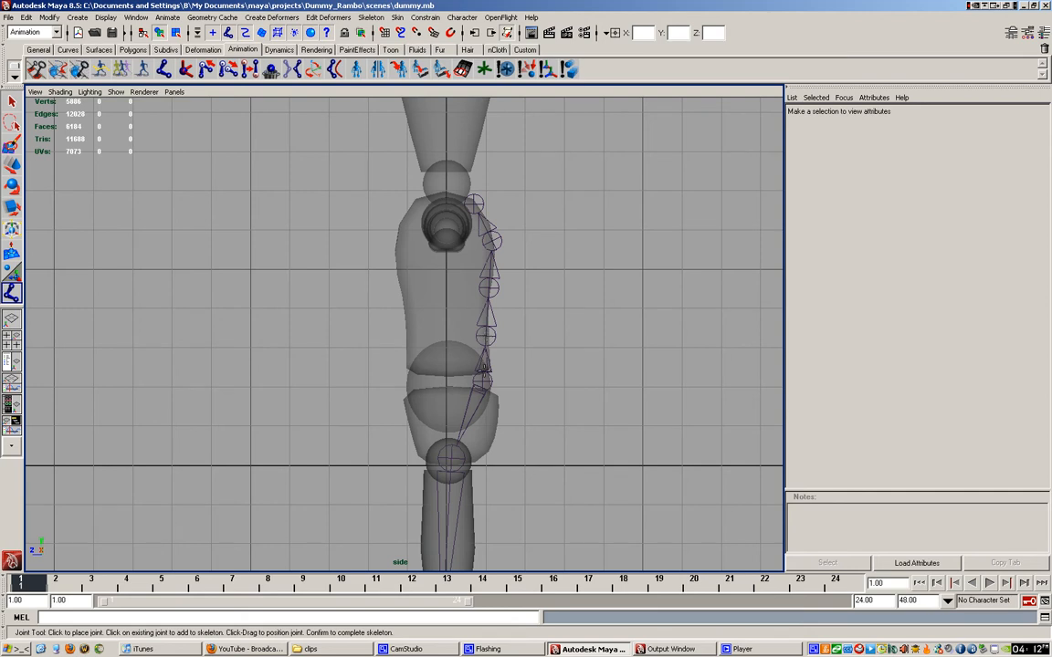
click(482, 381)
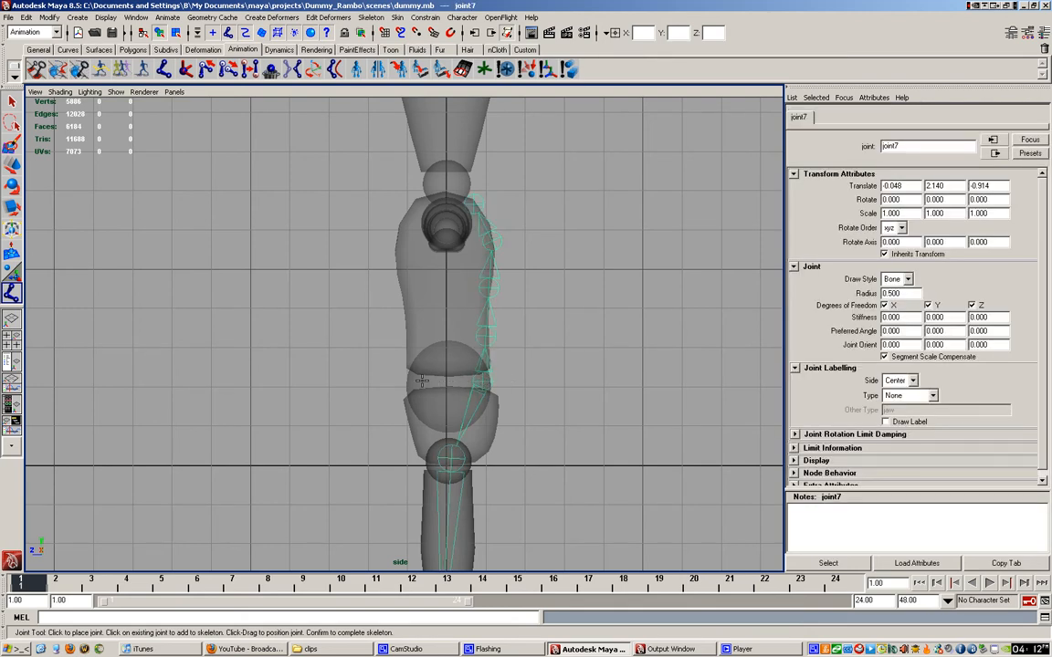
drag(413, 381, 394, 385)
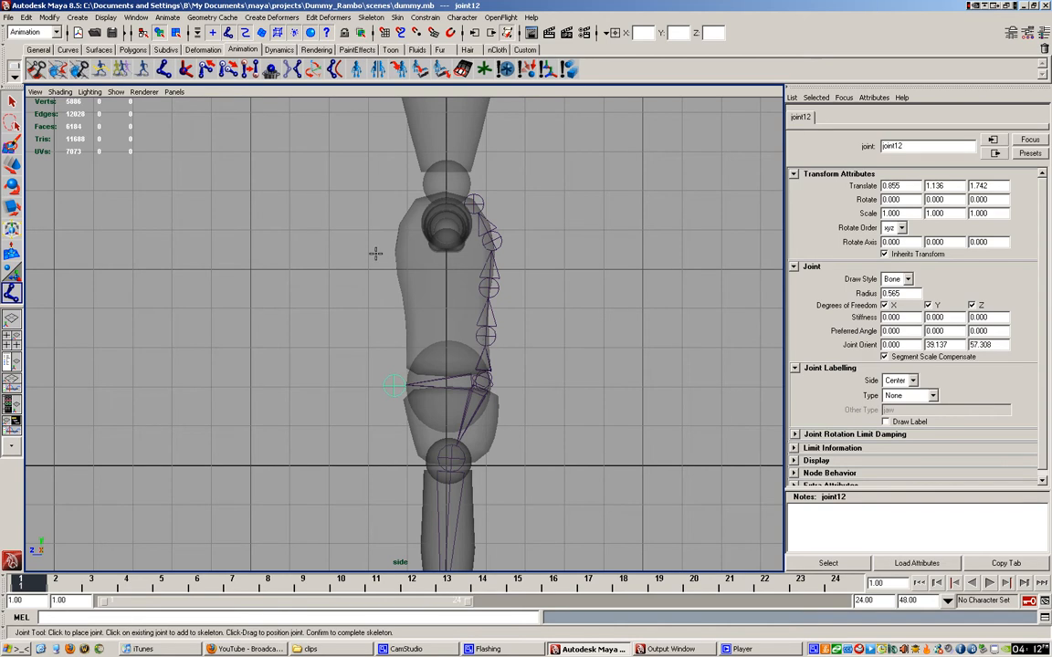
key(Return)
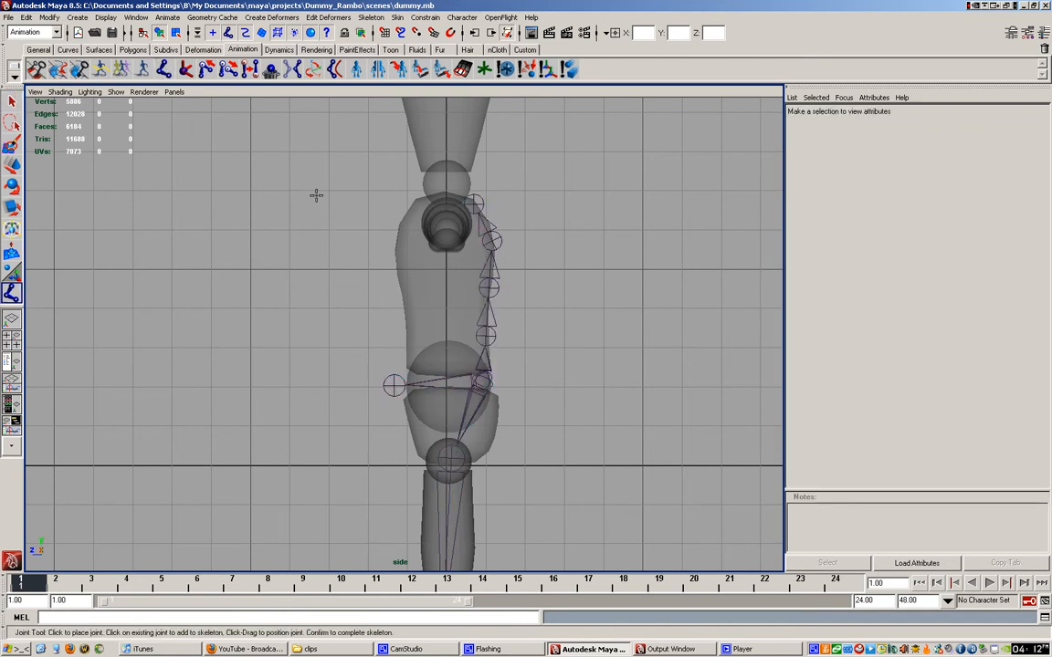
click(485, 335)
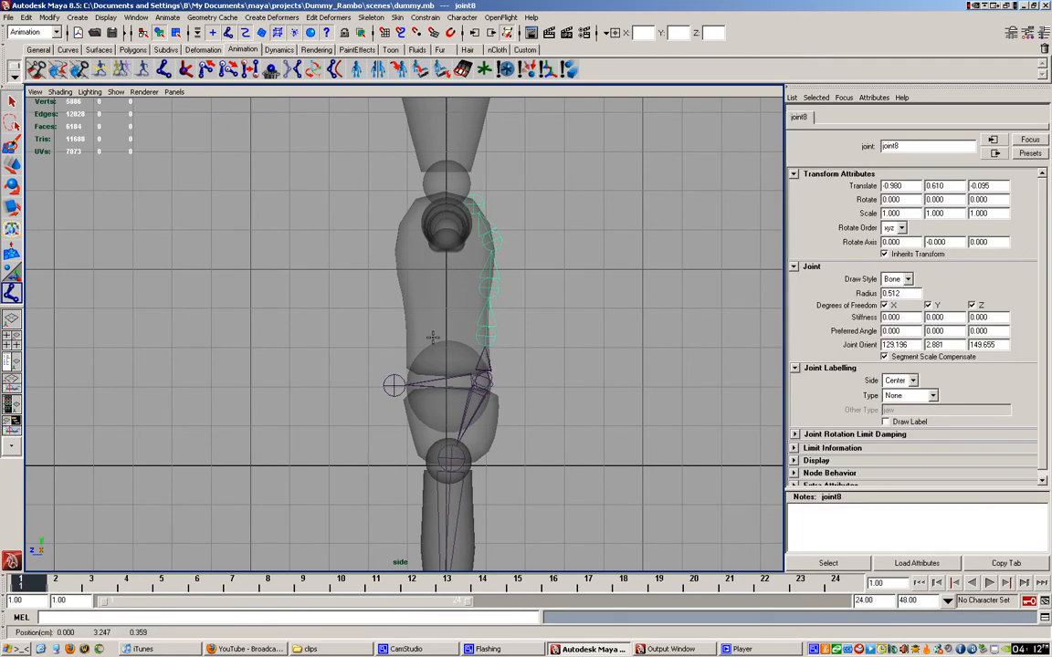
click(394, 335)
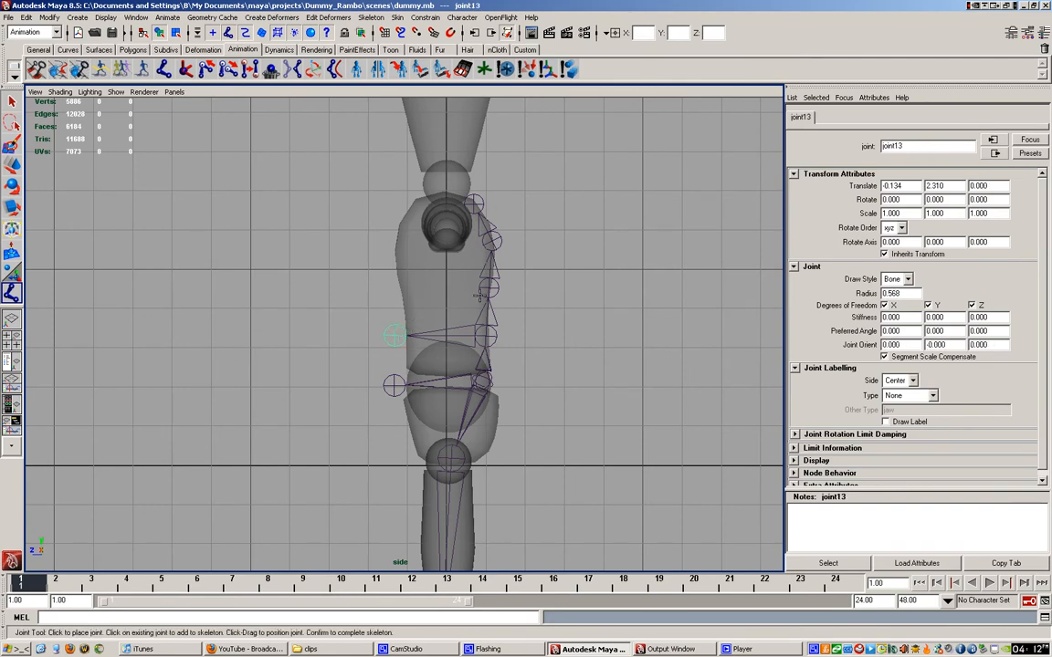
key(q)
- Branch one joint forward to the chest front from the second spine joint and another from the third spine joint
click(163, 69)
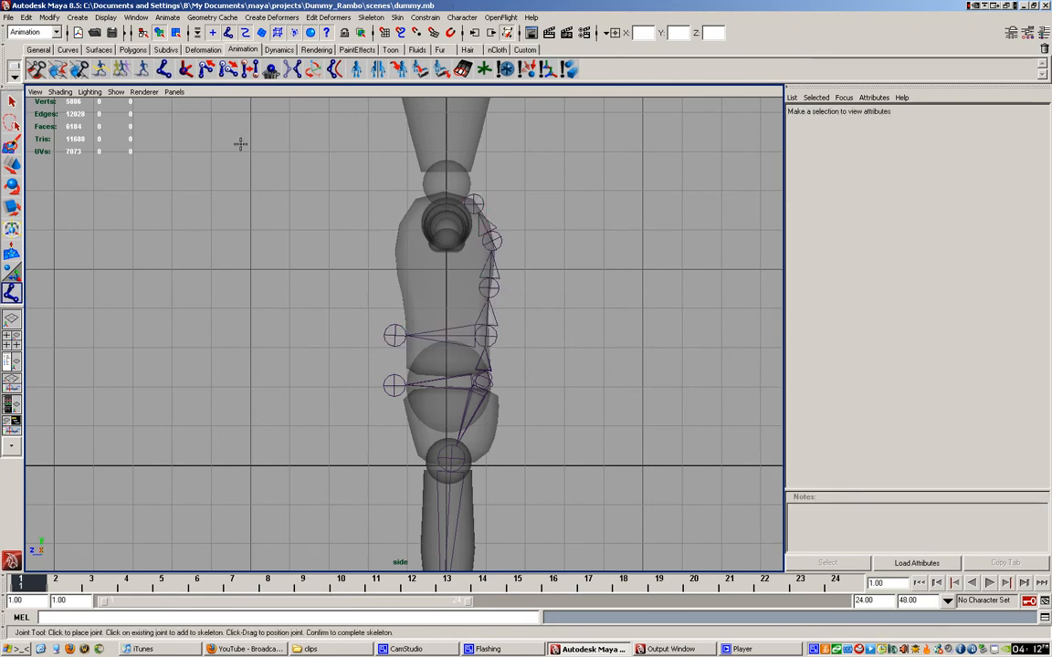
click(489, 287)
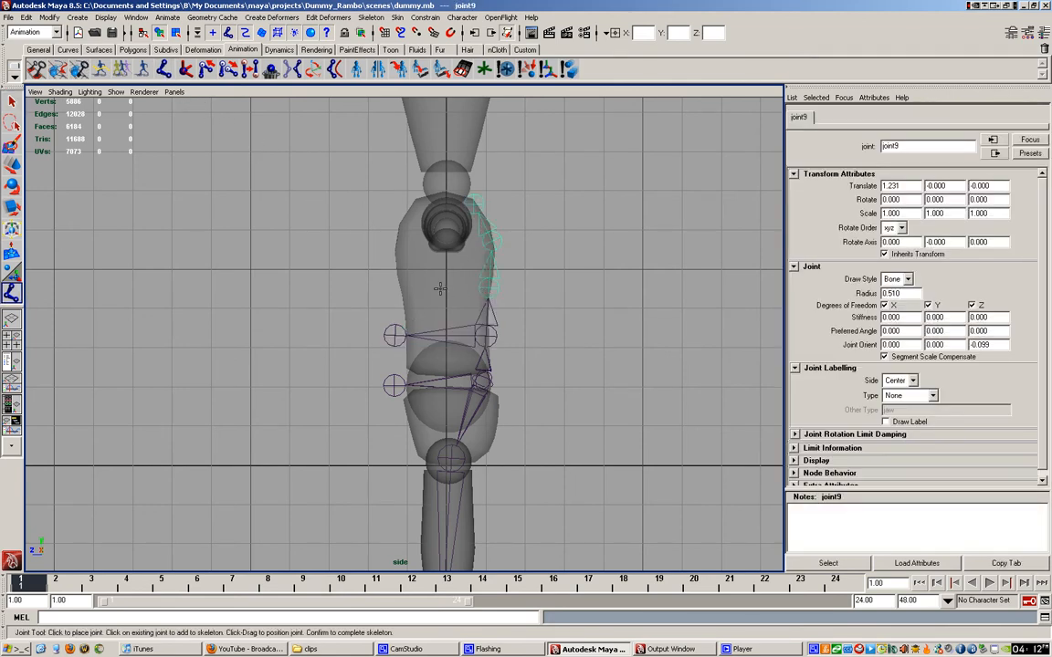
click(390, 289)
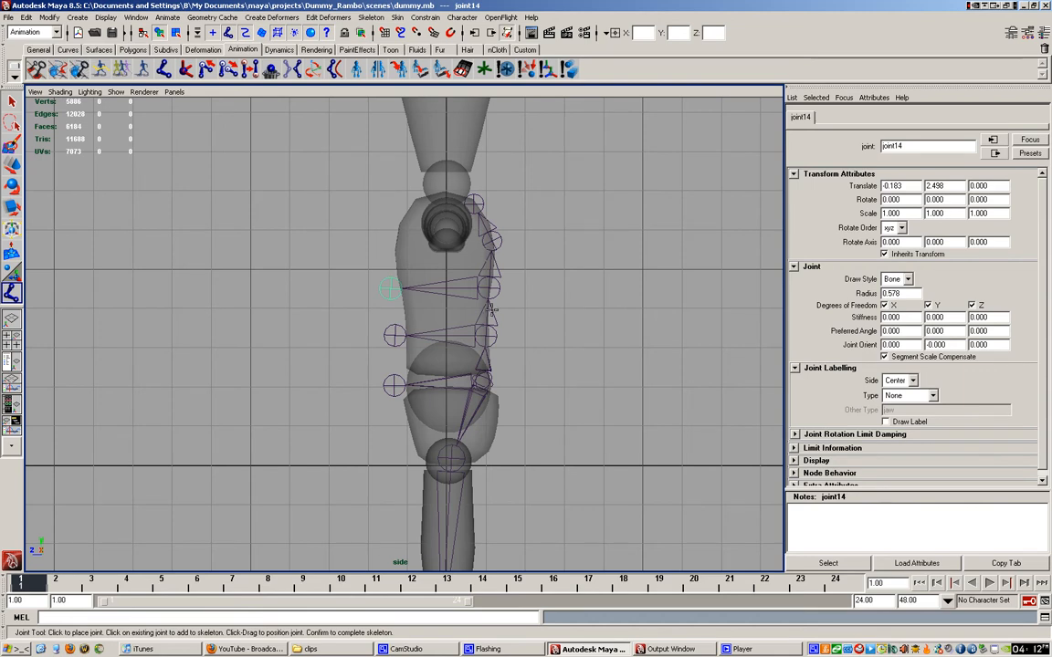
click(163, 73)
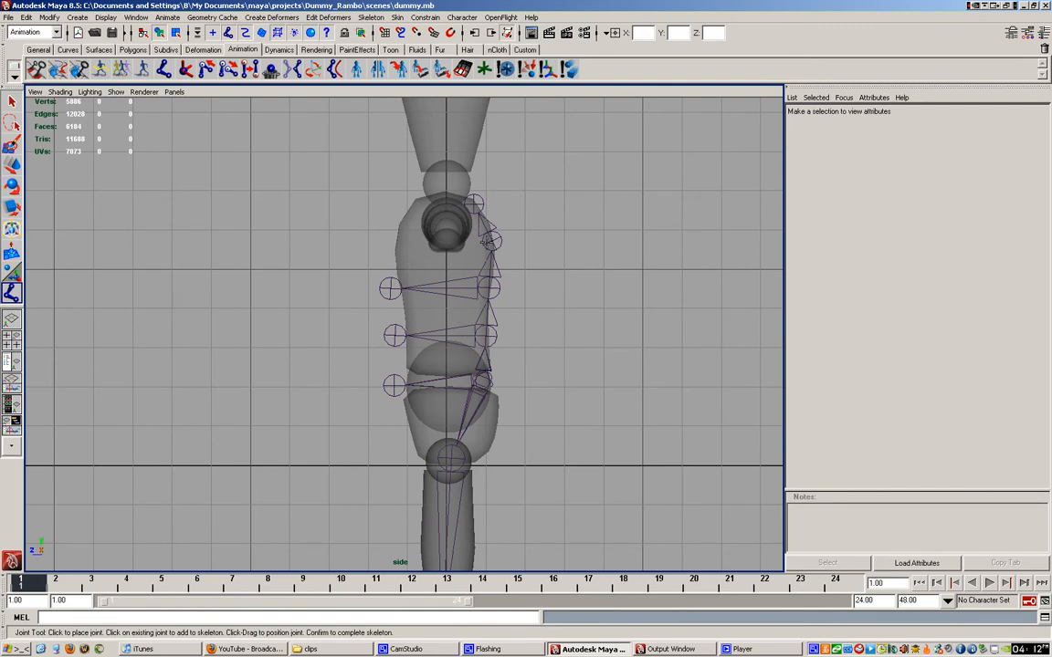
click(485, 240)
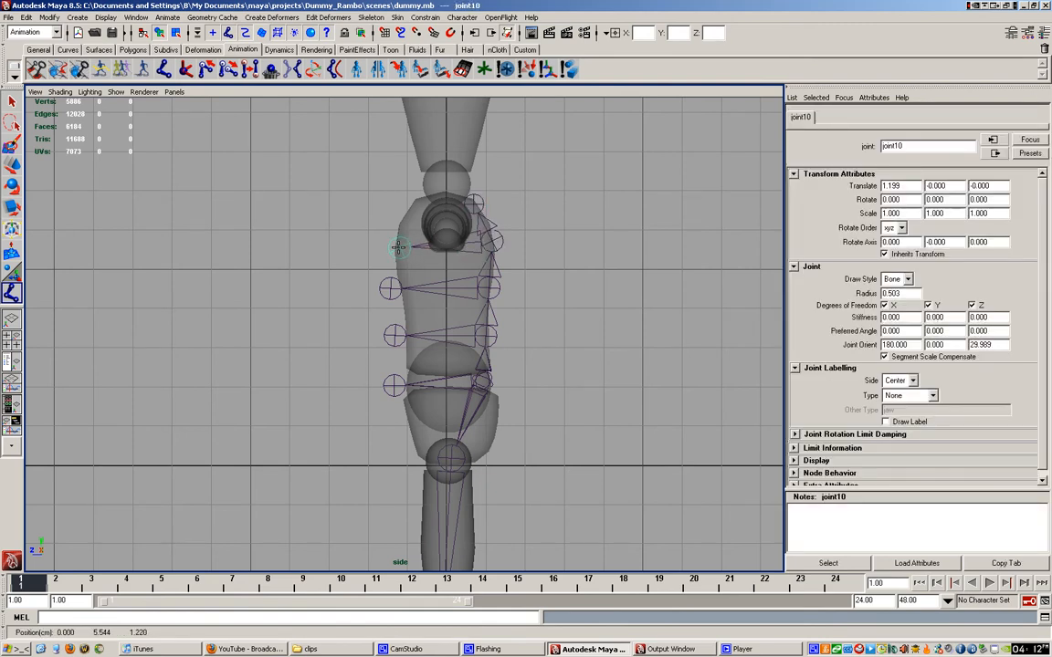
click(382, 245)
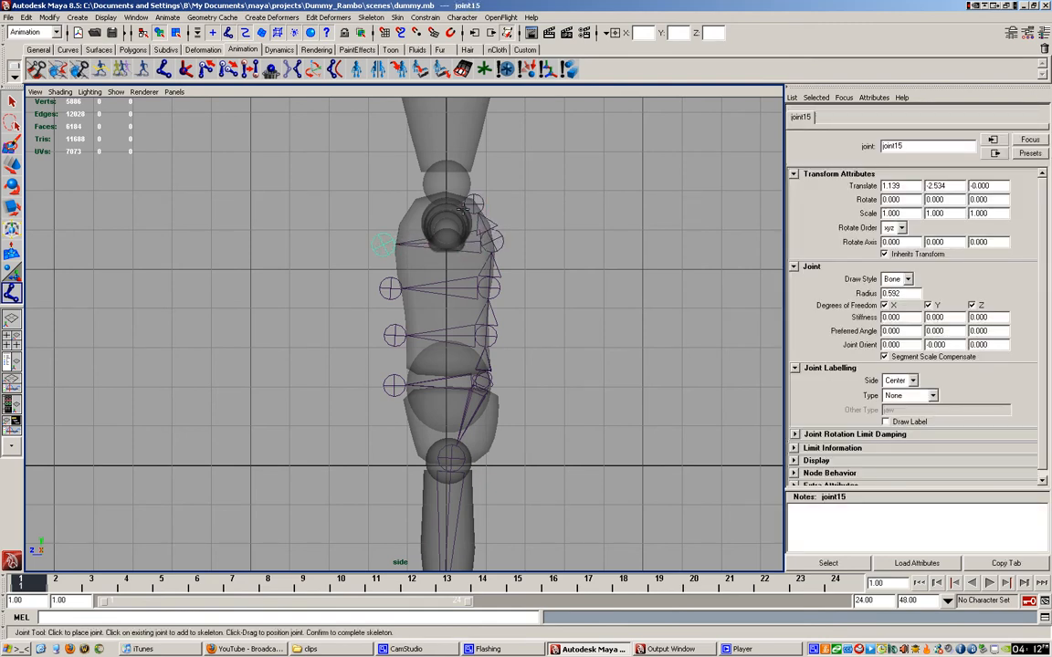
key(q)
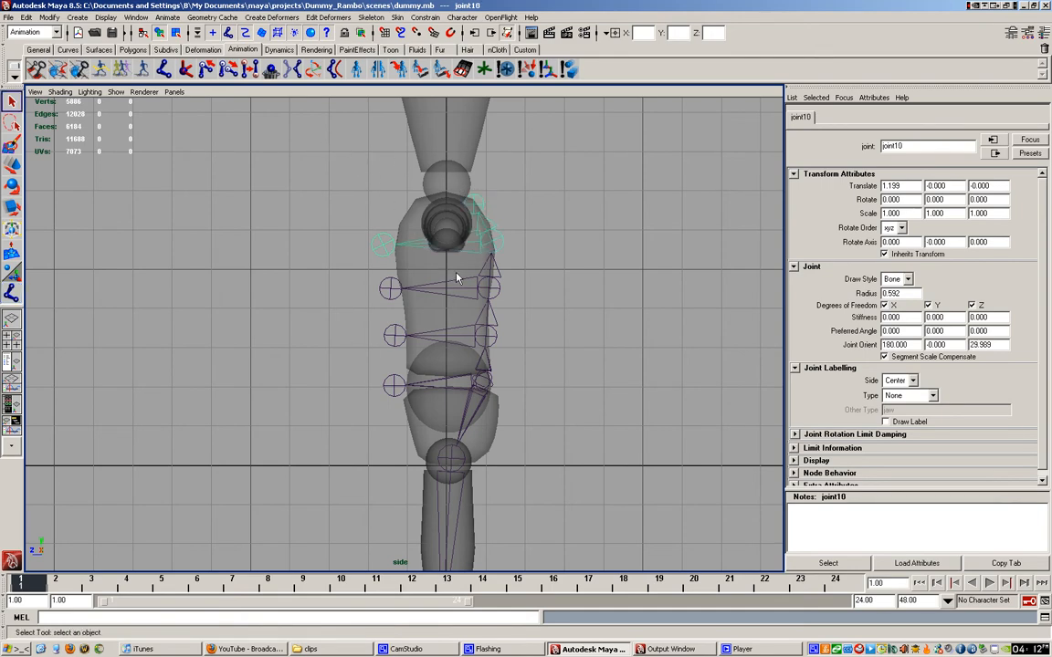
- Inspect the spine, its forward branches and the legs from several angles in the perspective view, and select the waist root joint joint7
key(space)
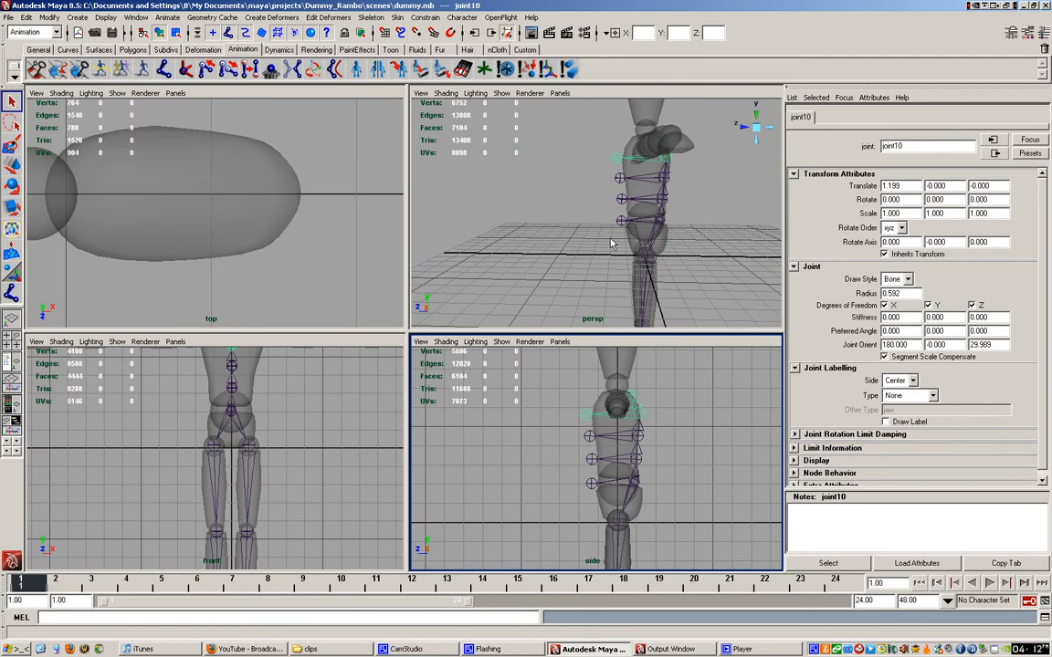
key(space)
alt+drag(514, 317, 548, 311)
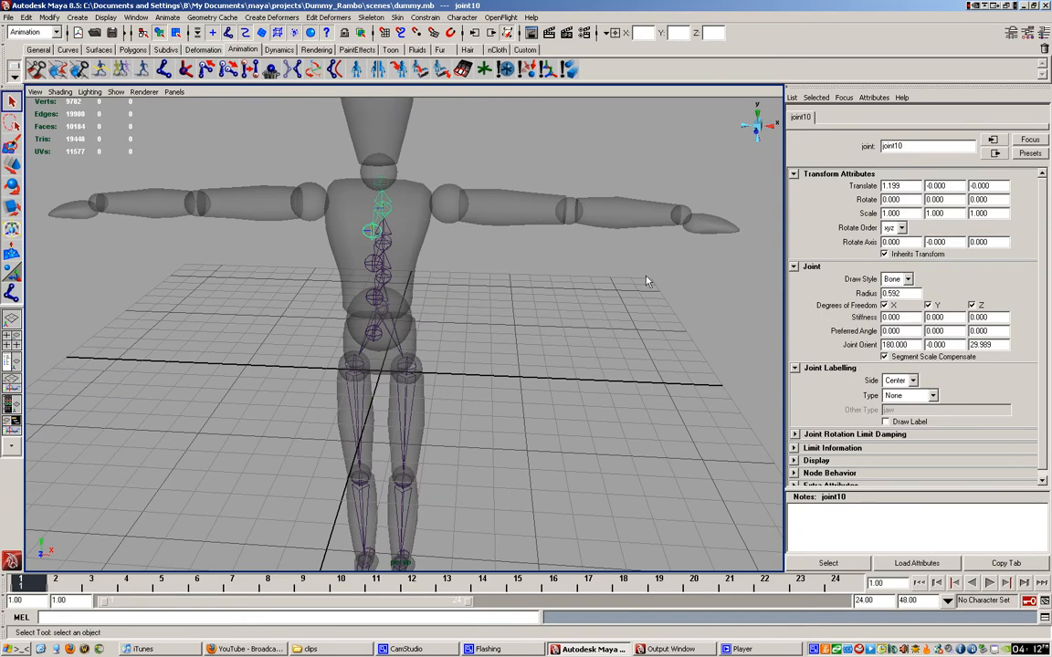
alt+right_drag(569, 338, 561, 338)
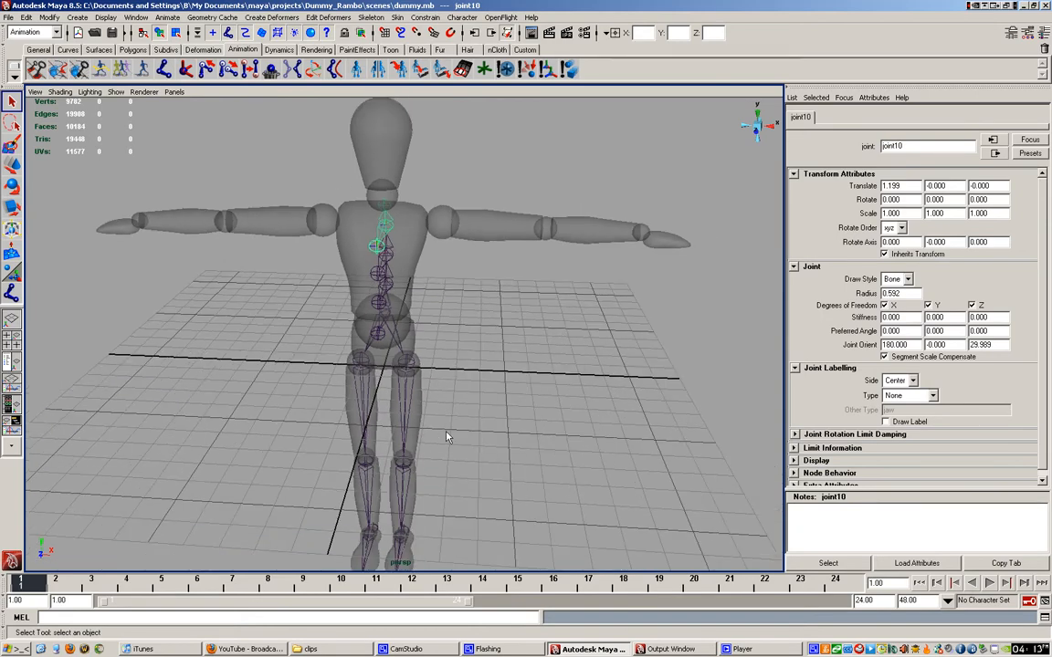
alt+drag(457, 441, 384, 480)
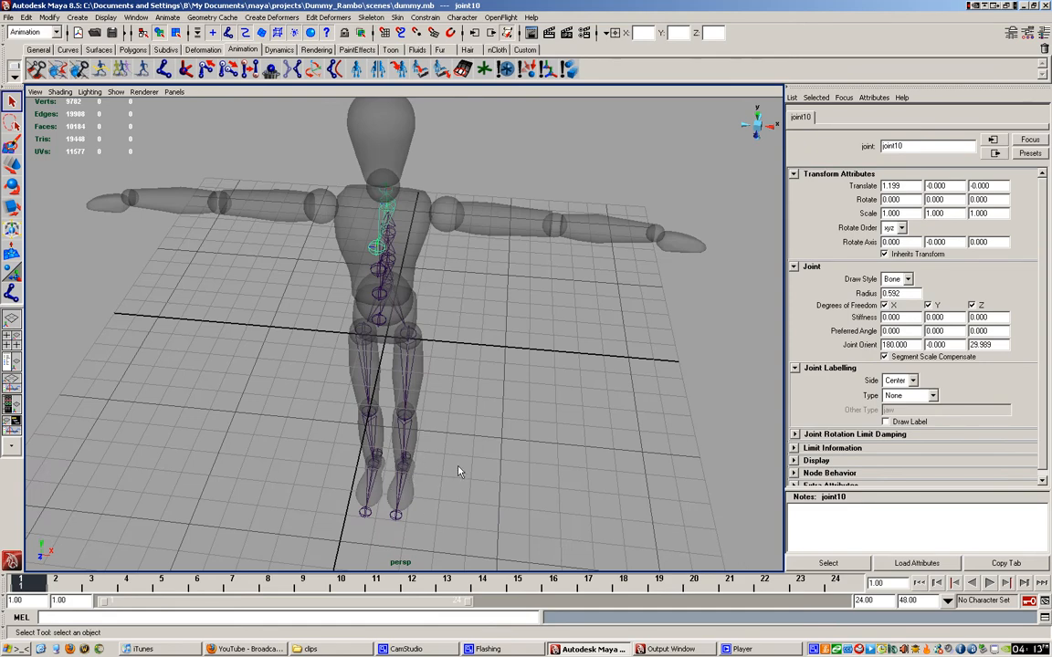
alt+drag(382, 343, 515, 239)
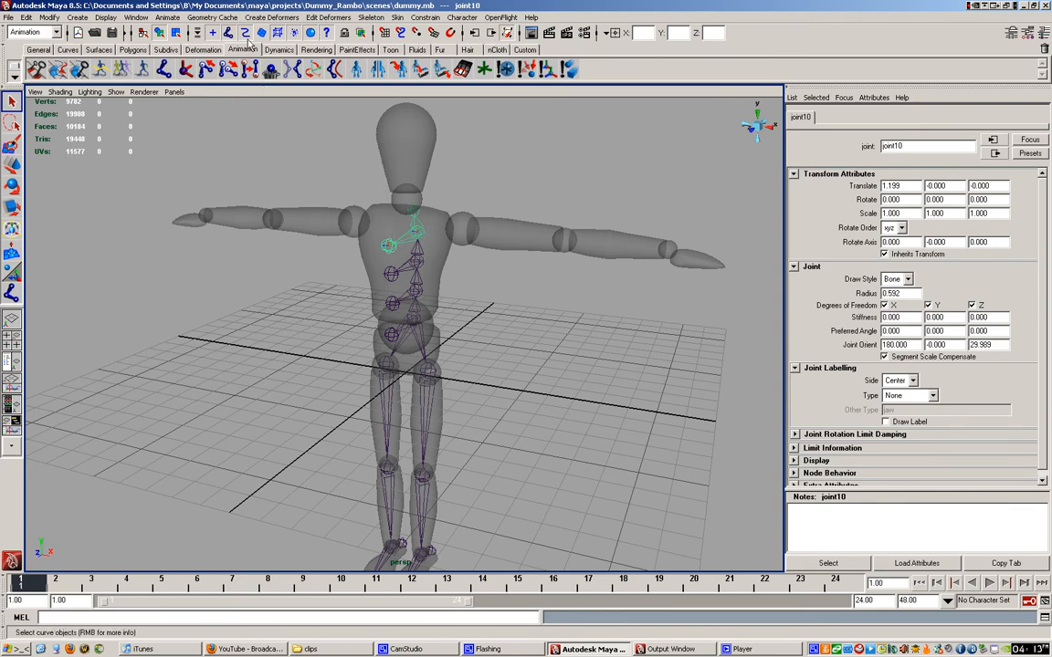
click(414, 319)
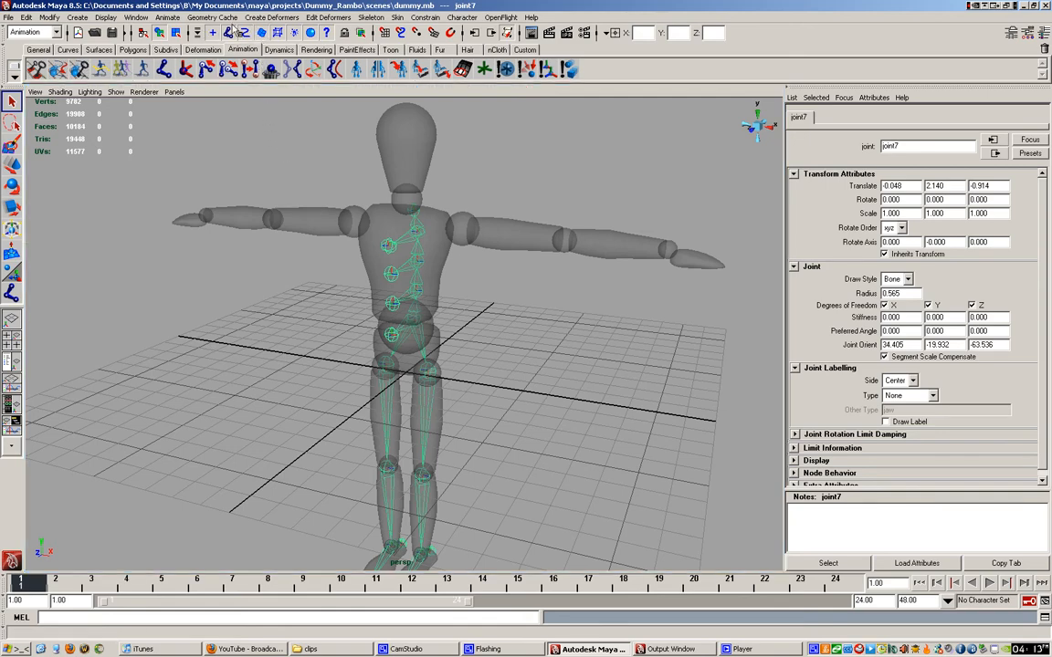
- Select all the meshes from pPlane1 down through the root joint7 in the Outliner and bind them with Smooth Bind
click(136, 17)
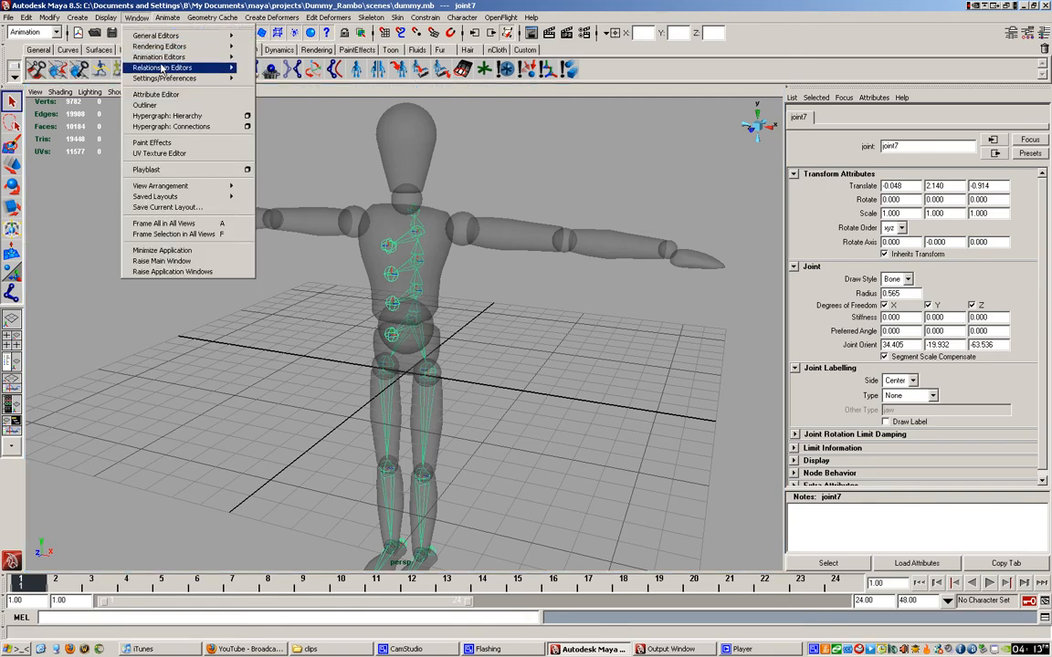
click(145, 105)
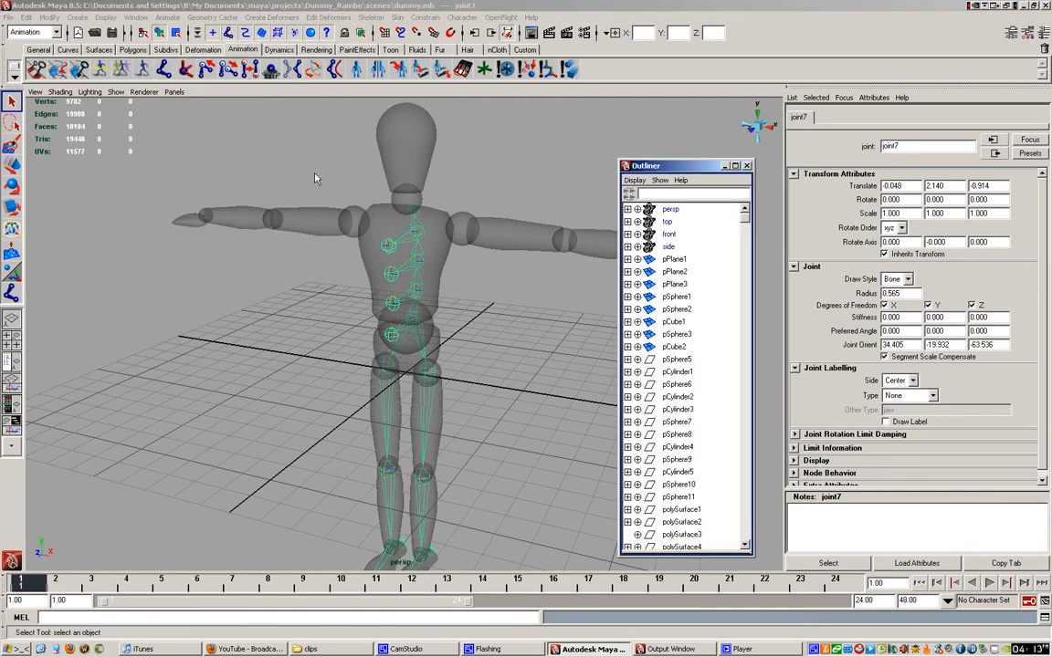
click(671, 261)
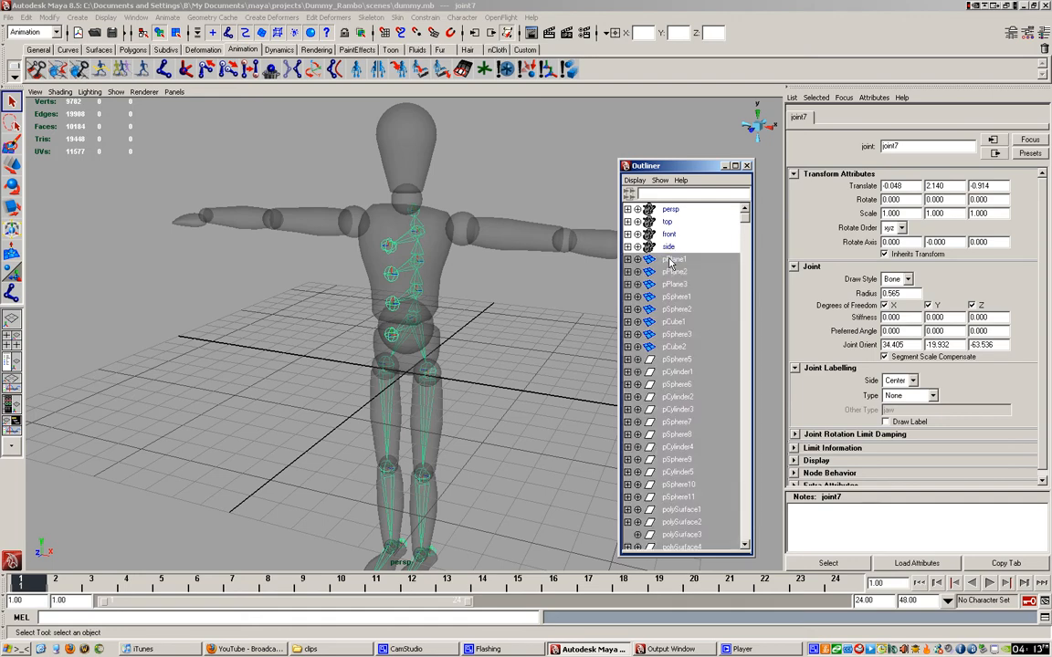
scroll(674, 268, down, 5)
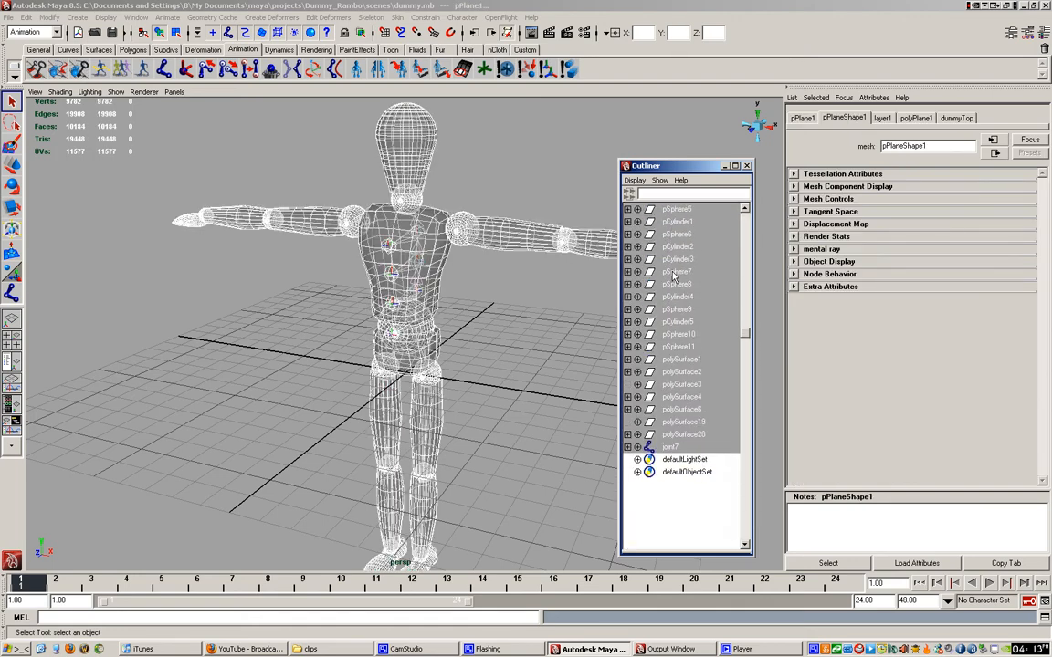
scroll(672, 264, up, 5)
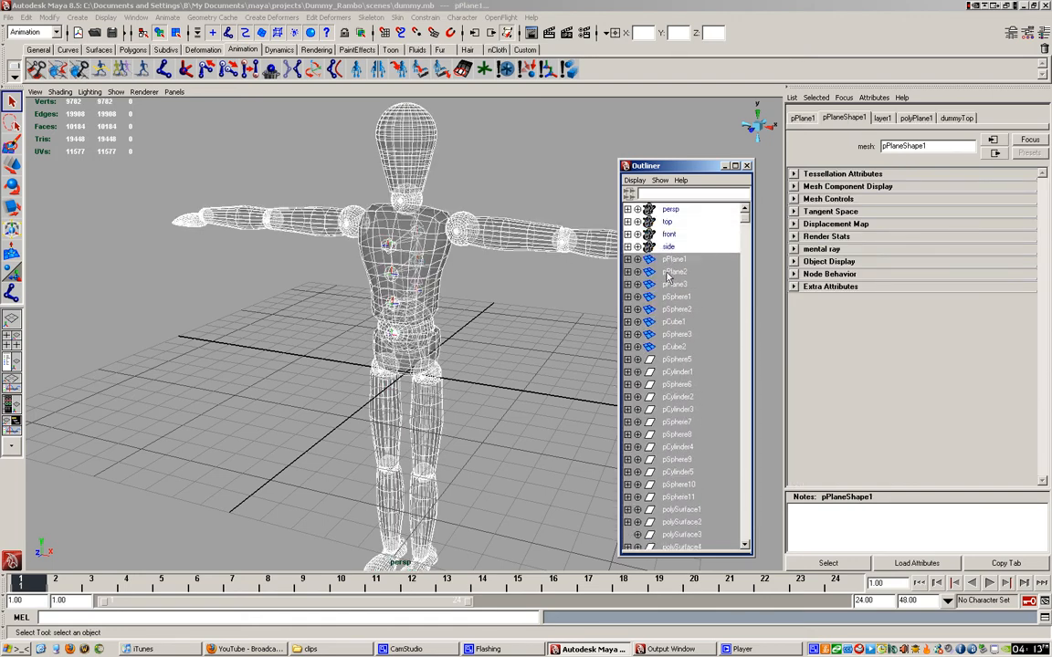
click(746, 167)
click(398, 17)
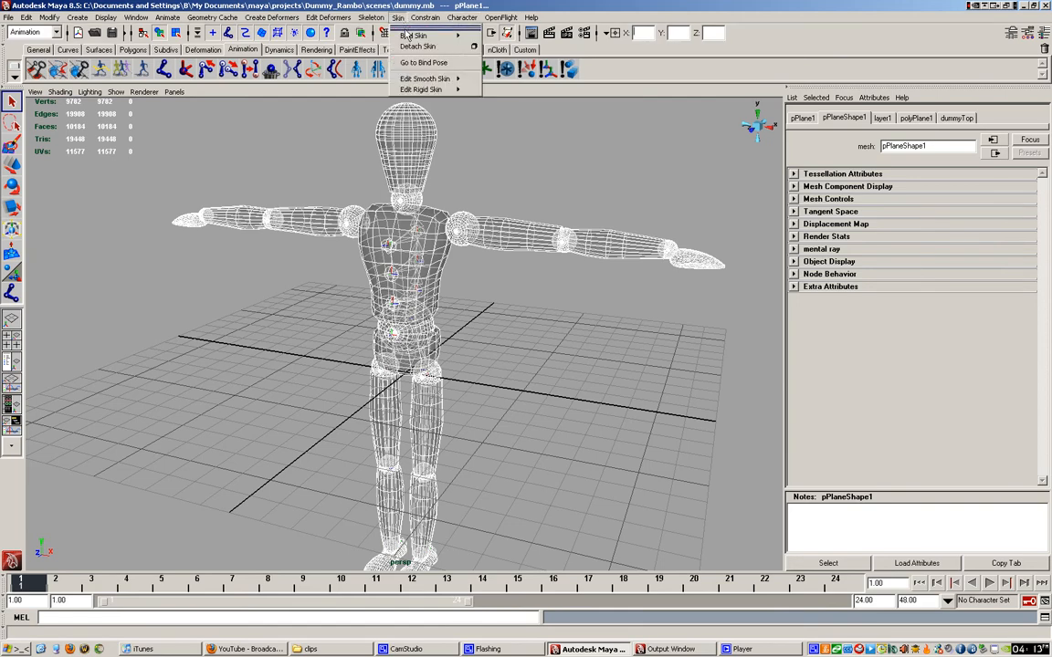
mouse_move(420, 34)
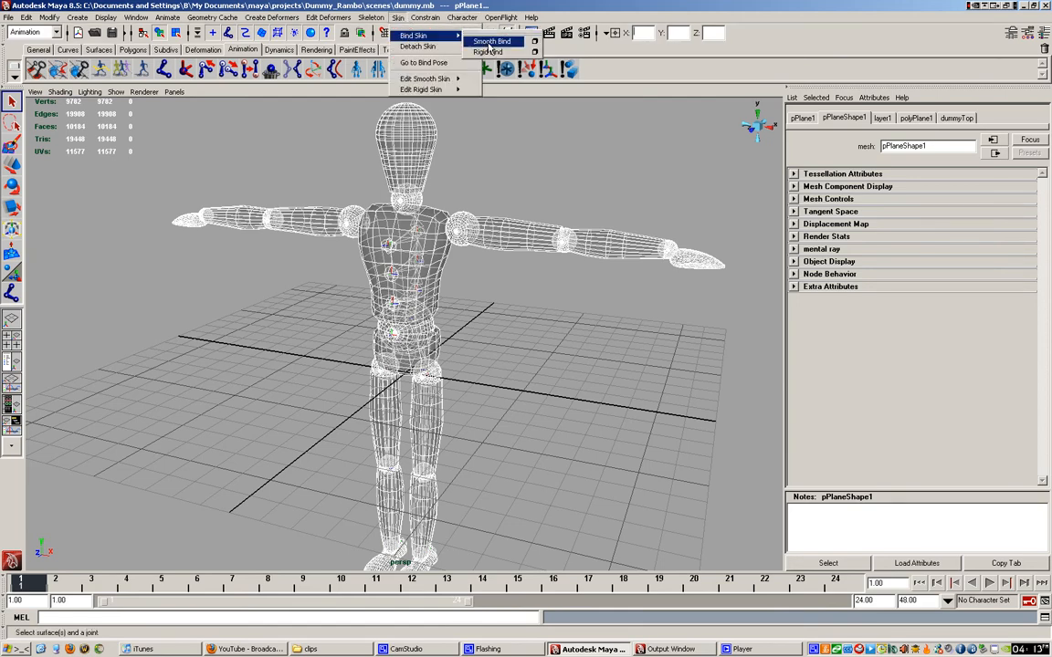
click(491, 42)
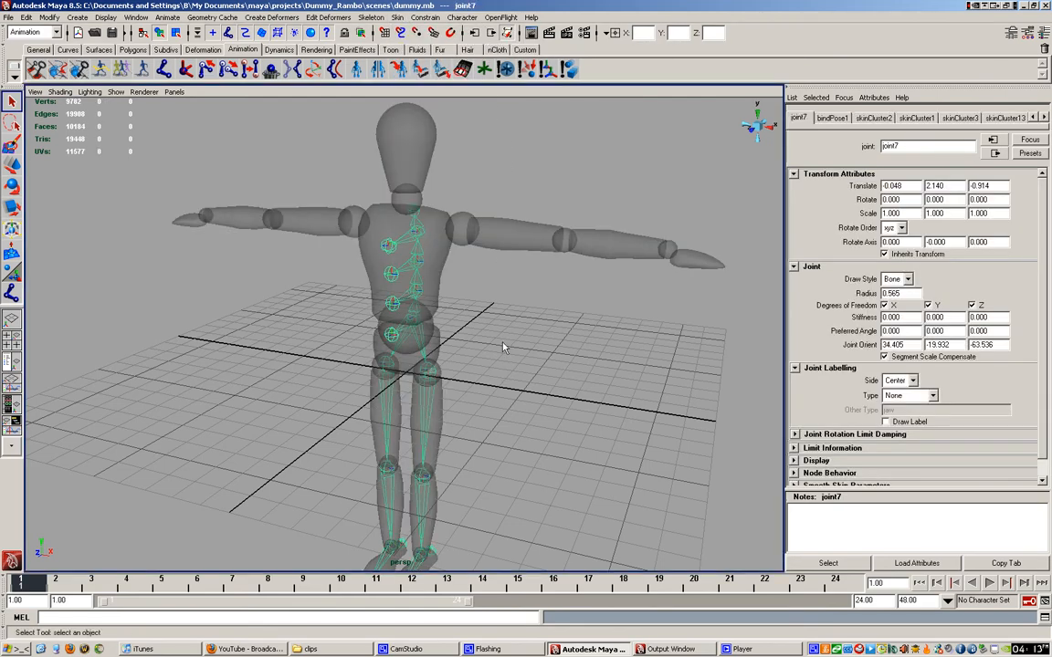
click(501, 345)
- Select the hip joint joint1 and swing its leg out sideways by about 42° around Y
alt+drag(501, 339, 535, 232)
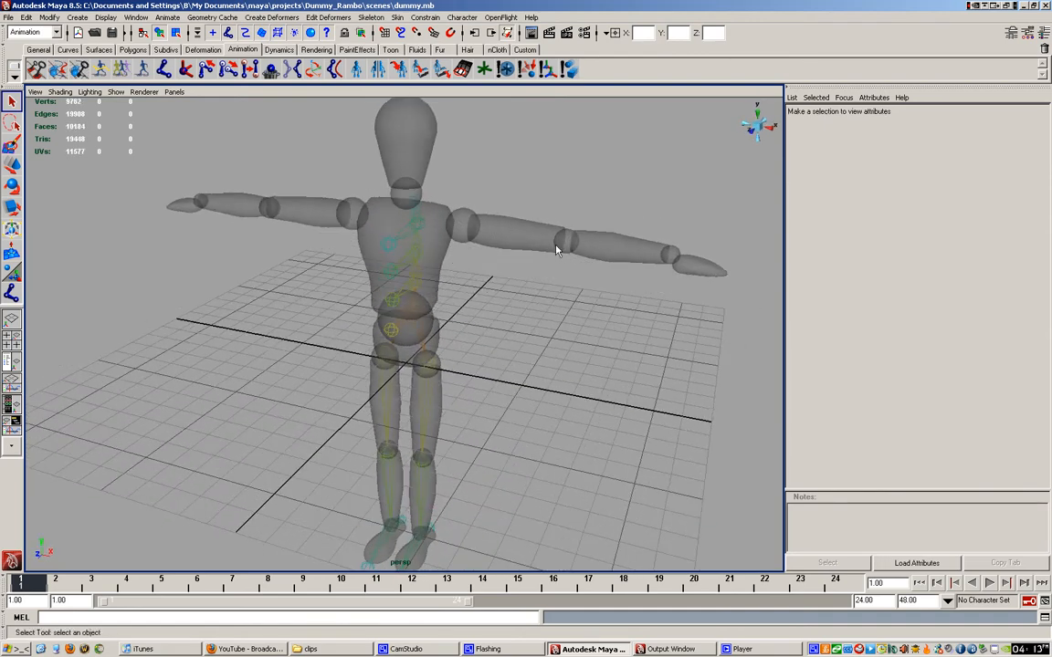
alt+middle_drag(505, 390, 491, 324)
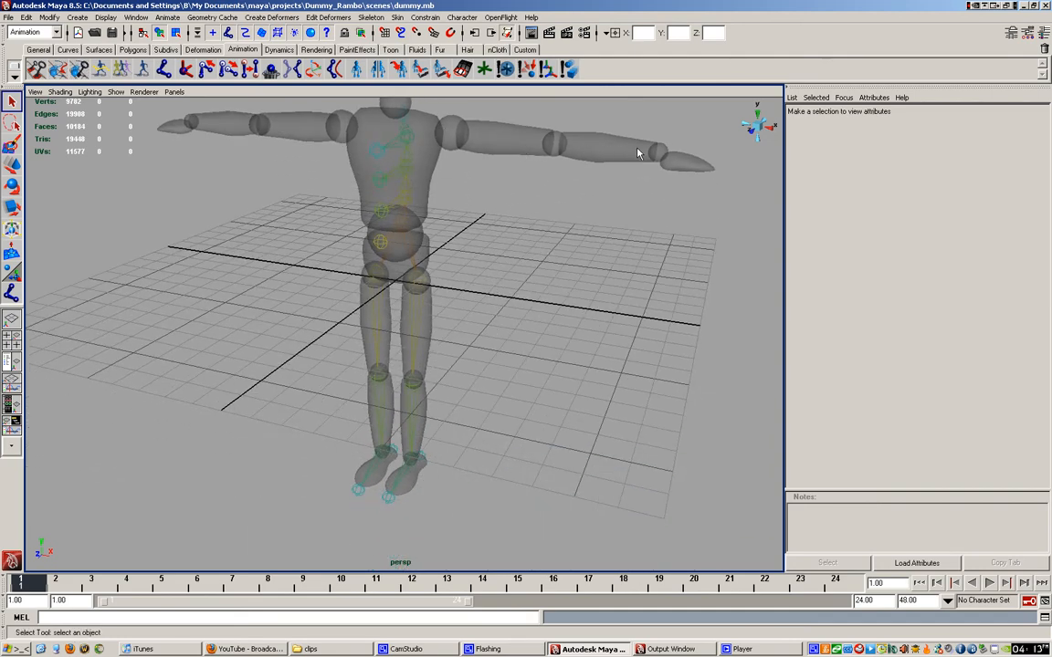
scroll(521, 326, up, 3)
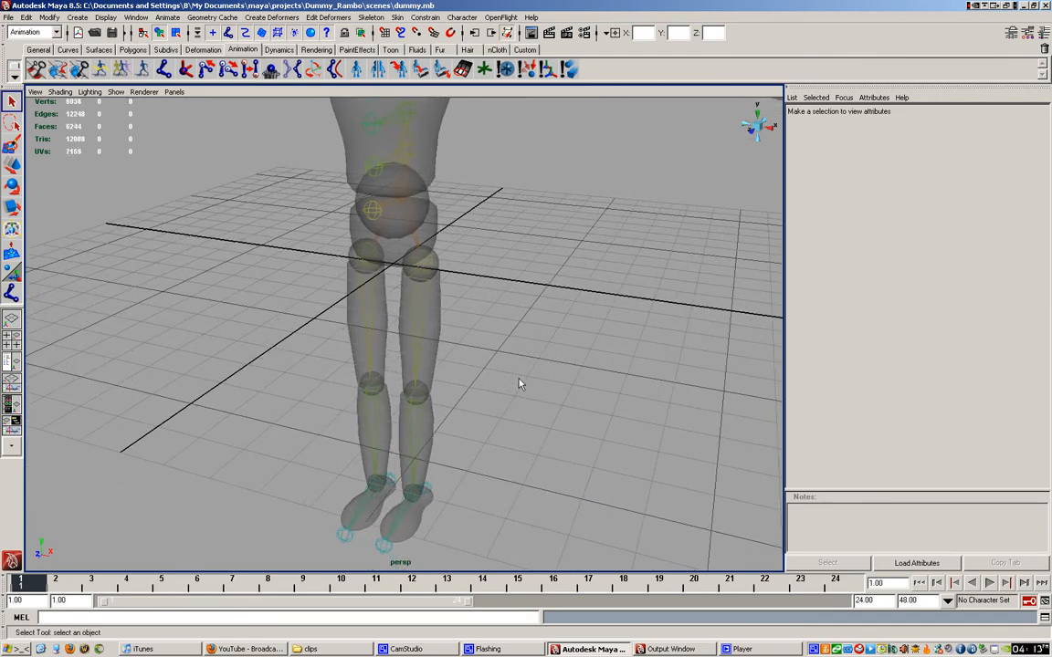
alt+drag(521, 383, 472, 404)
click(485, 271)
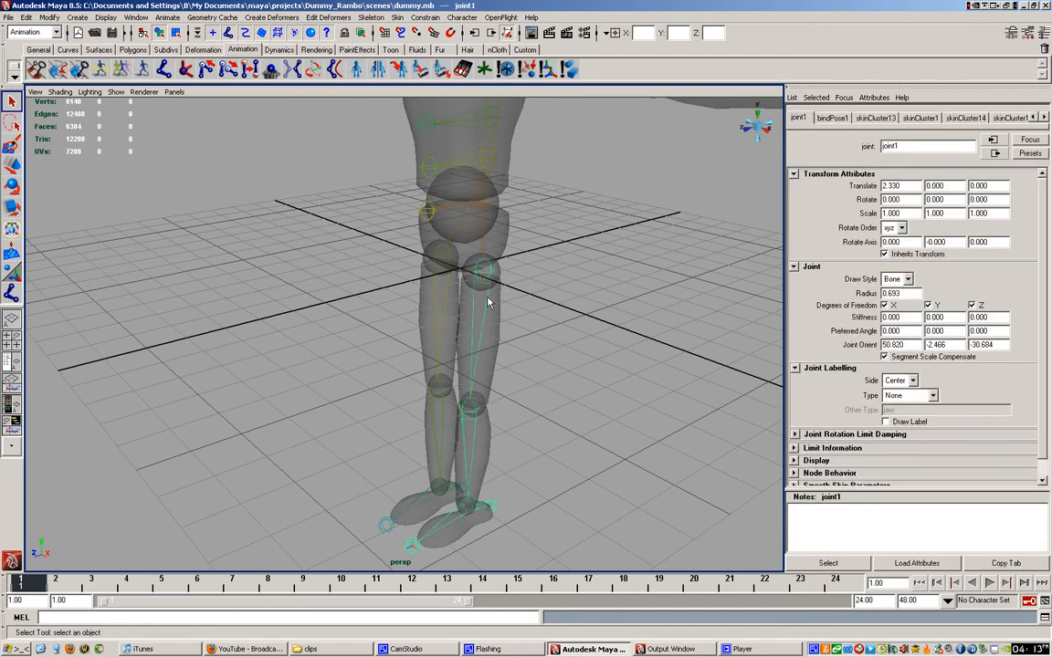
alt+drag(486, 274, 584, 310)
key(e)
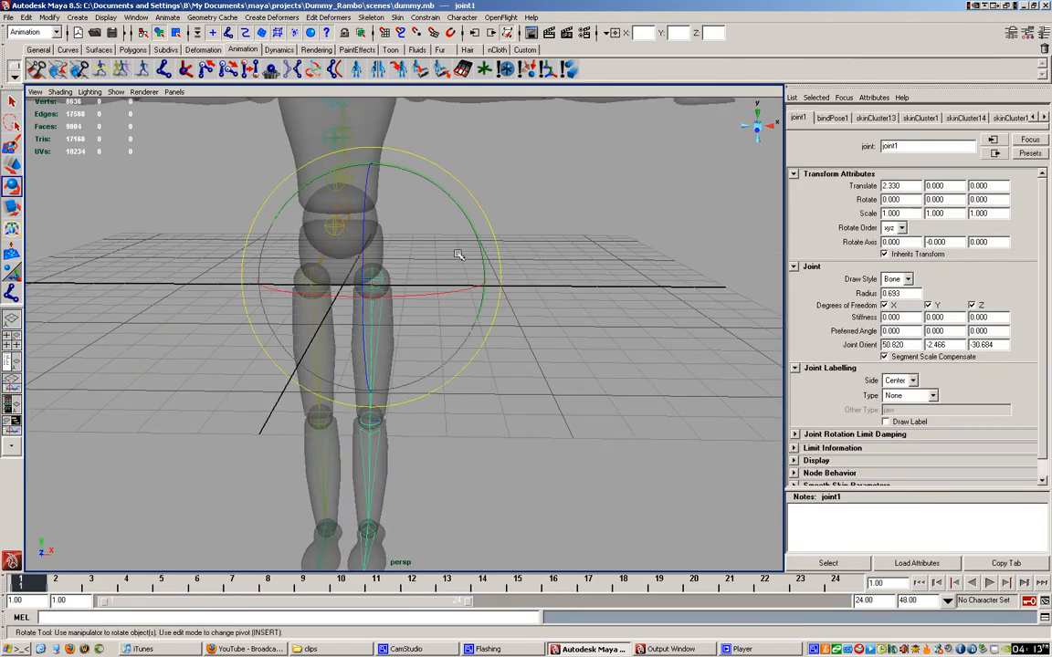
drag(411, 178, 447, 165)
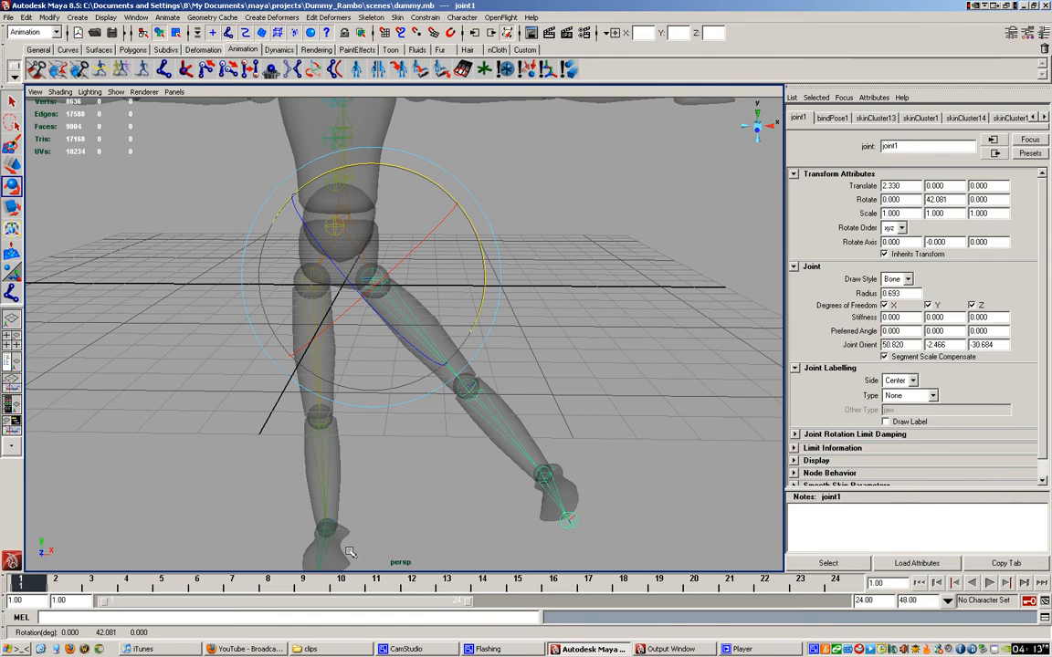
- Adjust the hip joint joint1's rotation to about -5.6° in X, 19.6° in Y and -16.4° in Z
alt+drag(347, 555, 380, 476)
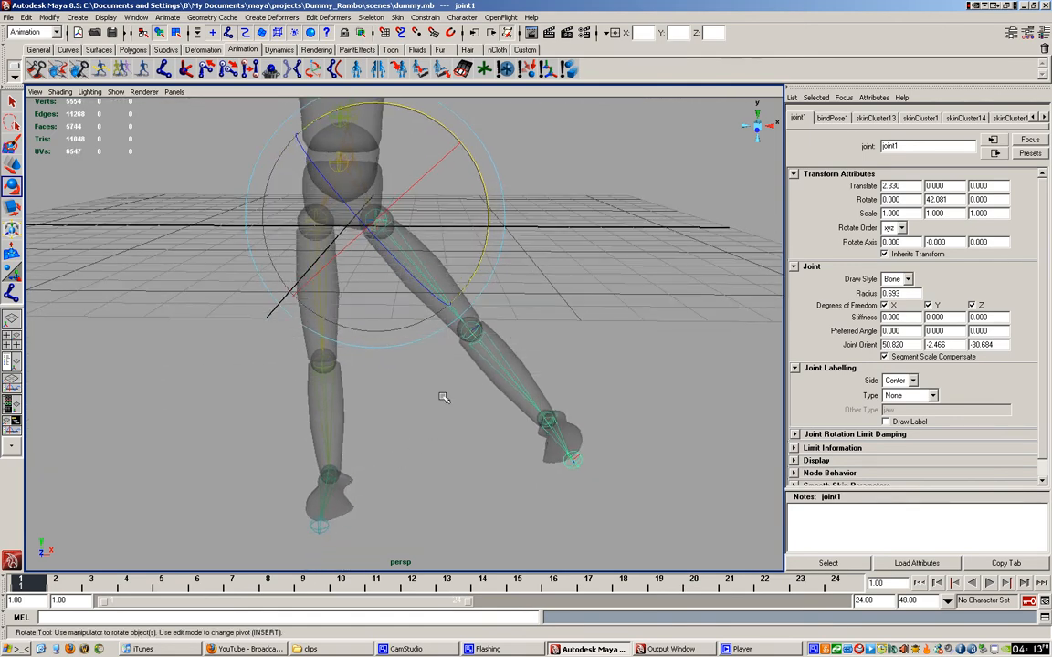
alt+drag(441, 396, 432, 432)
drag(403, 158, 403, 222)
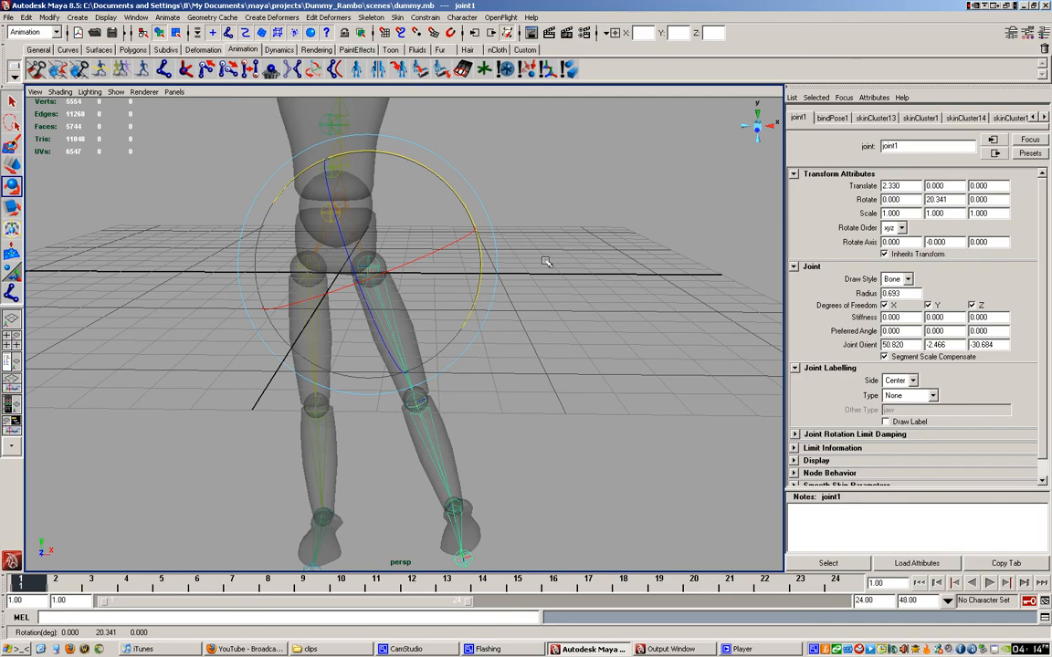
alt+drag(548, 256, 461, 256)
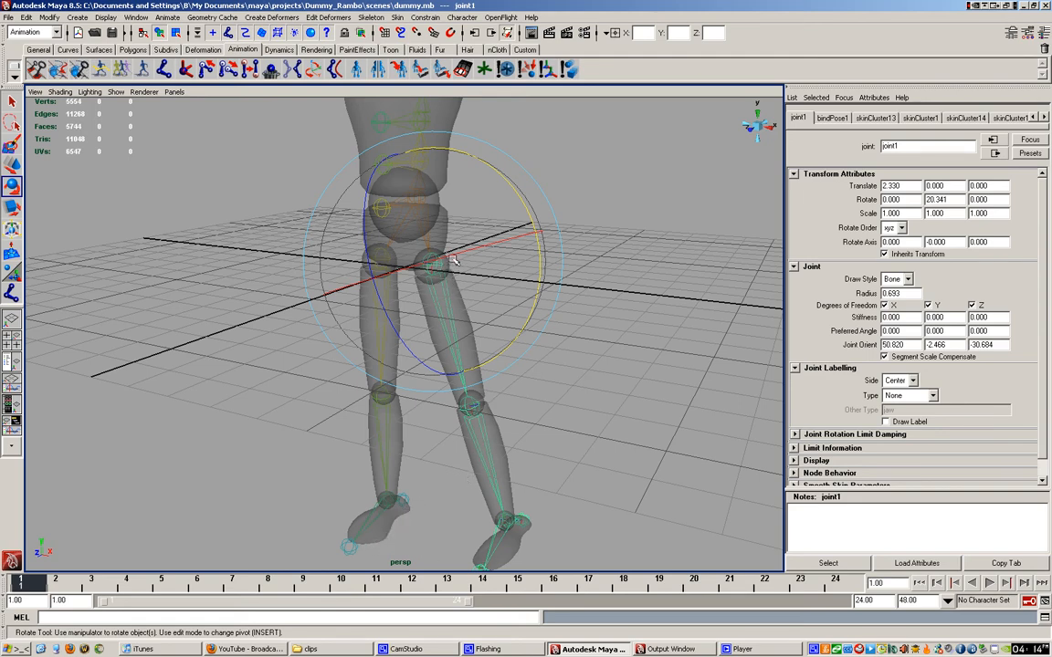
alt+drag(409, 235, 374, 196)
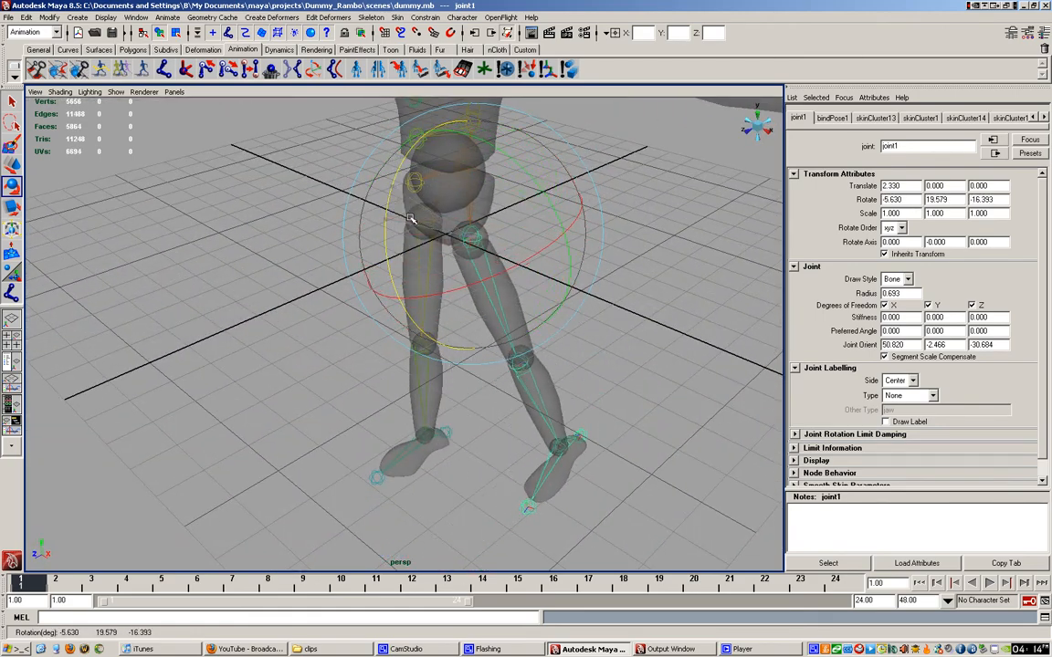
- Bend the knee joint joint2 of the same leg by about 32° around Z
click(516, 362)
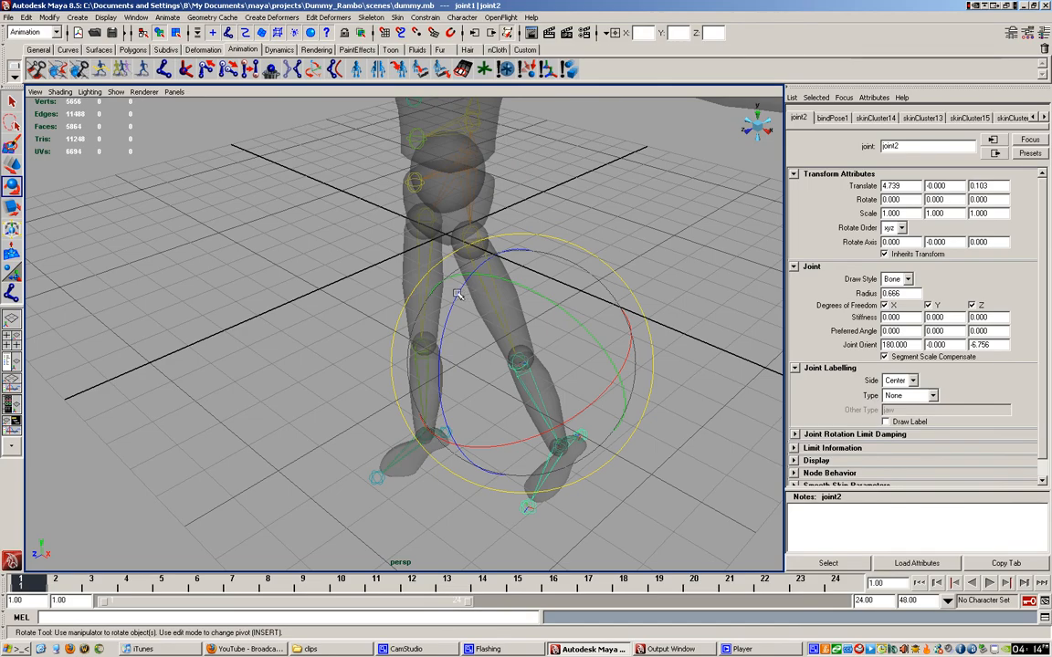
drag(416, 264, 425, 345)
scroll(427, 345, down, 4)
alt+drag(410, 300, 438, 276)
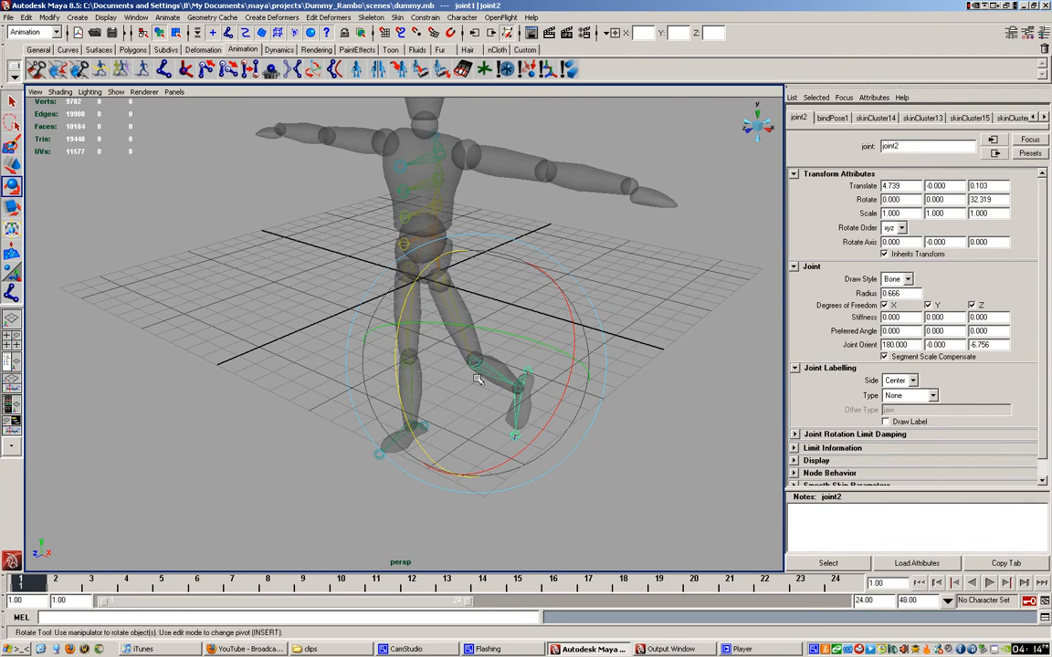
- Turn off X-Ray shading to examine the bent leg from several angles, and restore X-Ray
click(60, 91)
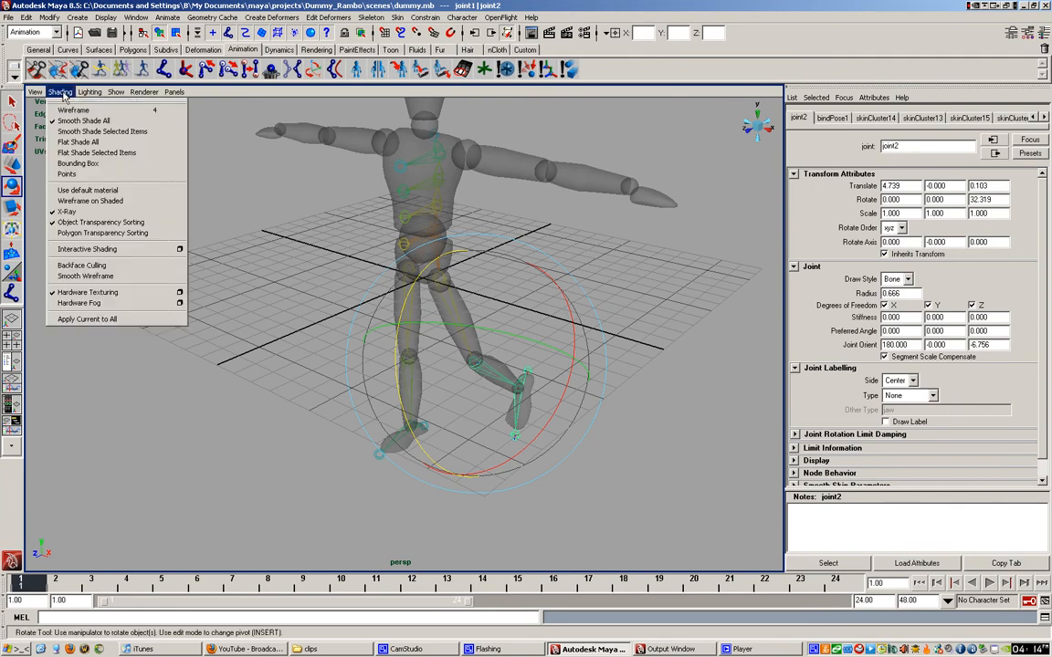
click(67, 213)
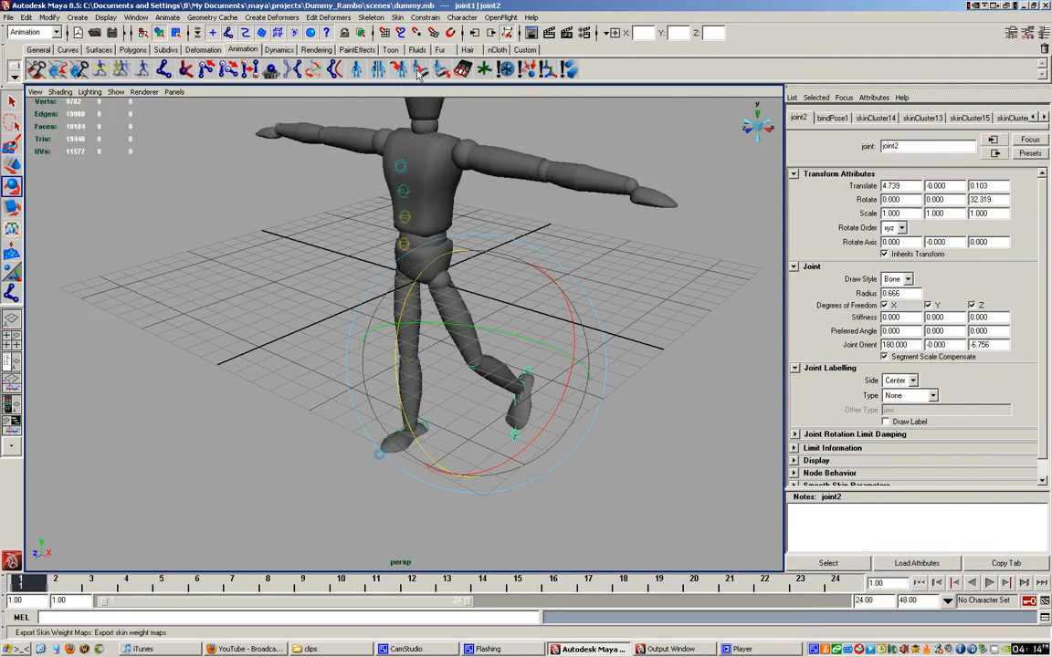
alt+drag(382, 293, 399, 332)
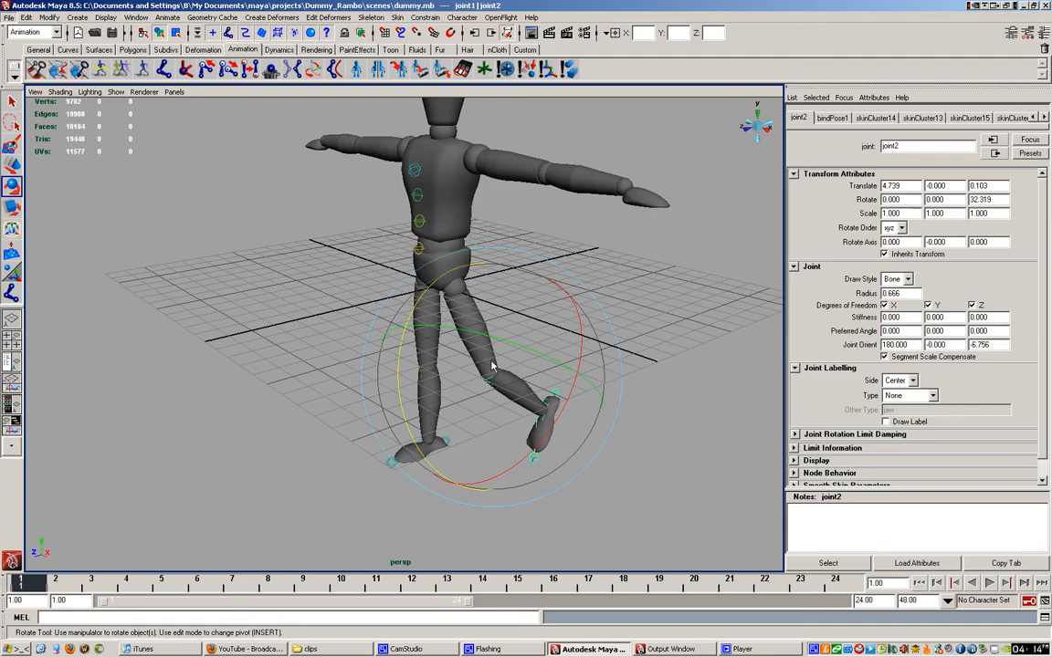
alt+drag(472, 290, 223, 244)
click(60, 92)
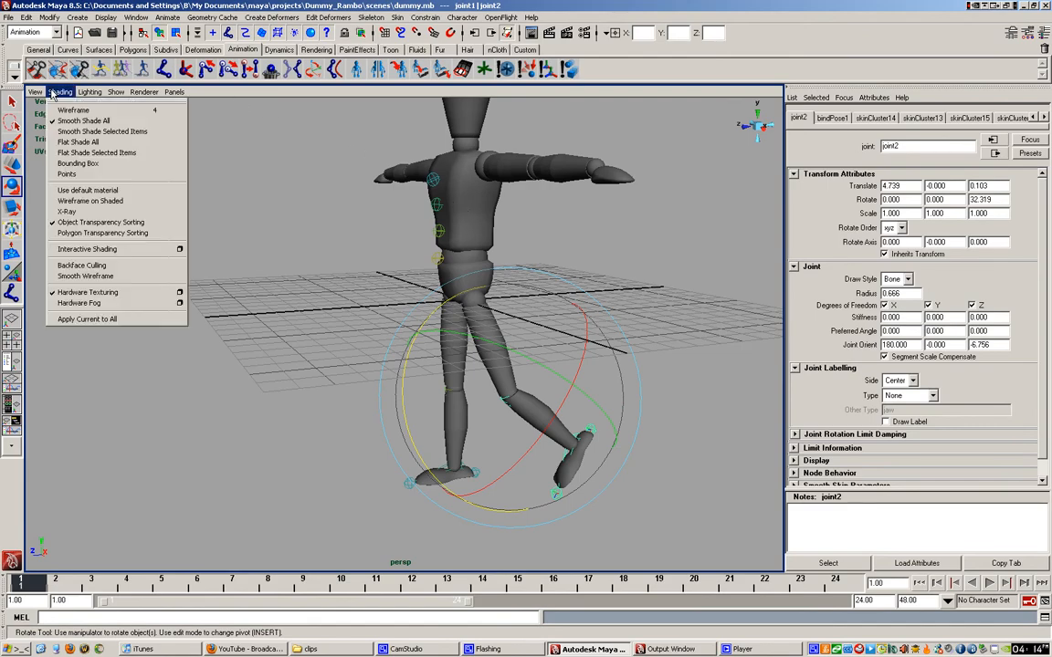
- Select the spine joint joint9 and rotate it to about -26.6° around Z
click(485, 204)
alt+drag(529, 230, 519, 271)
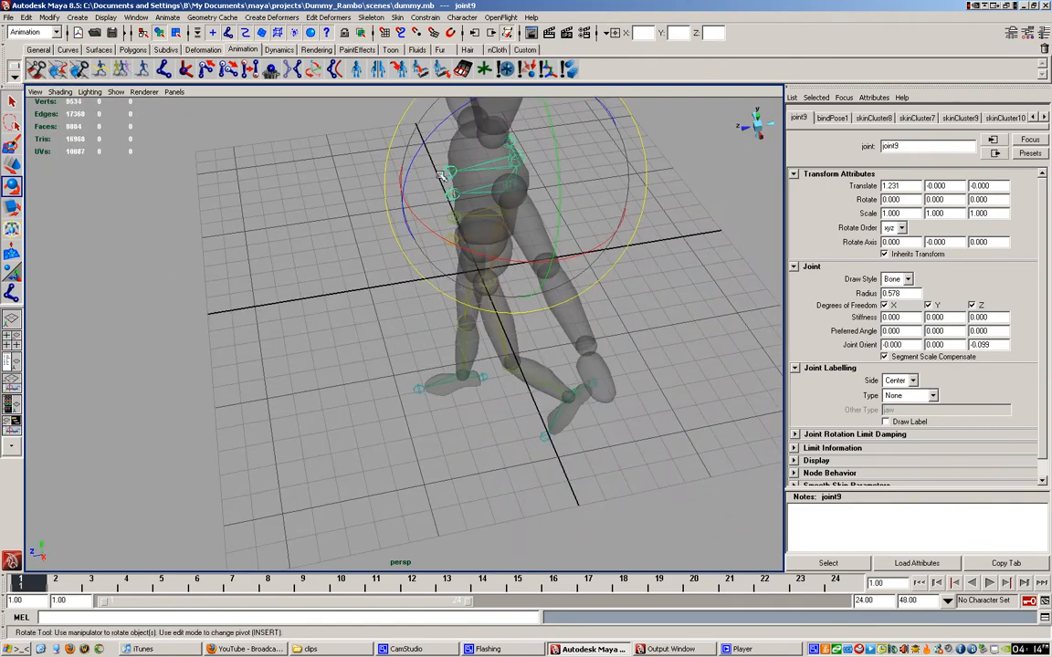
drag(415, 152, 471, 201)
drag(457, 266, 516, 287)
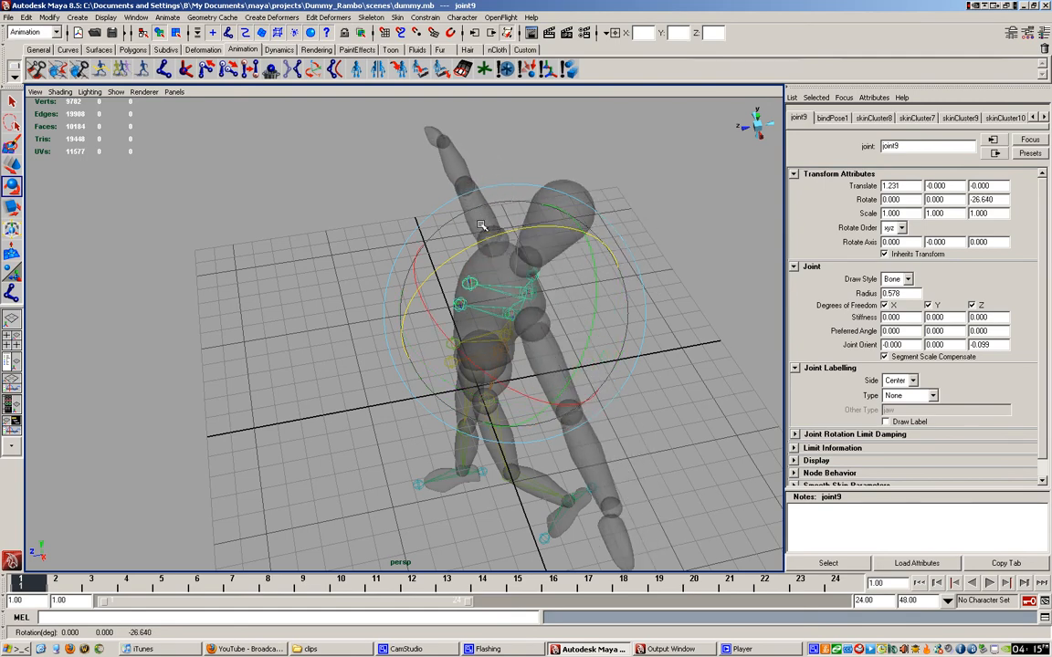
- Rotate the upper spine joint joint10 to about 41.7° around Z to bend the upper body further
key(q)
click(528, 293)
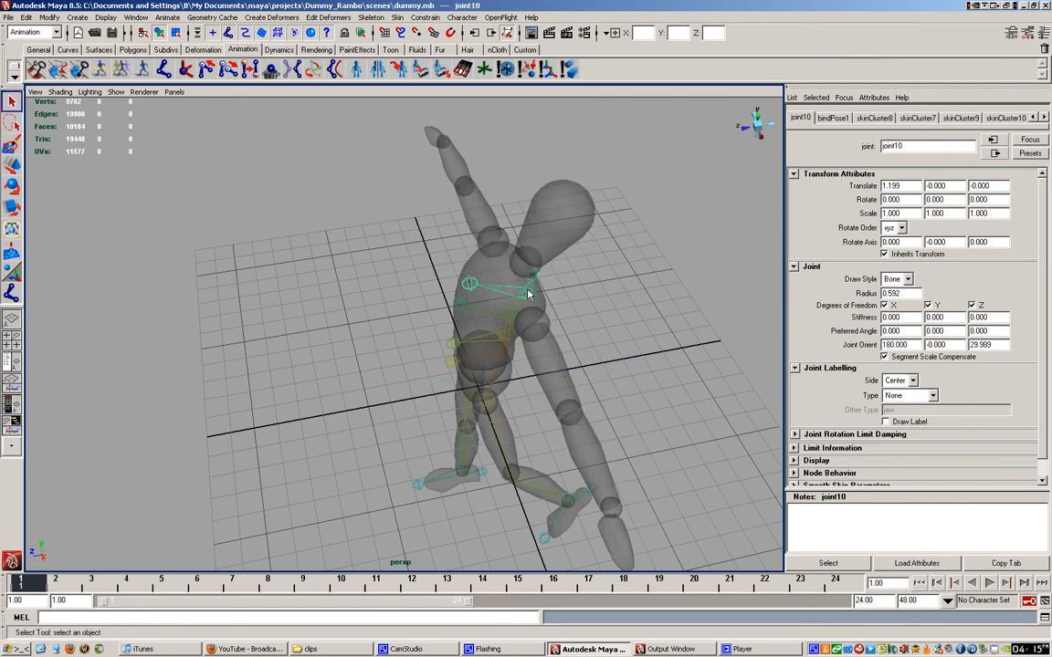
key(e)
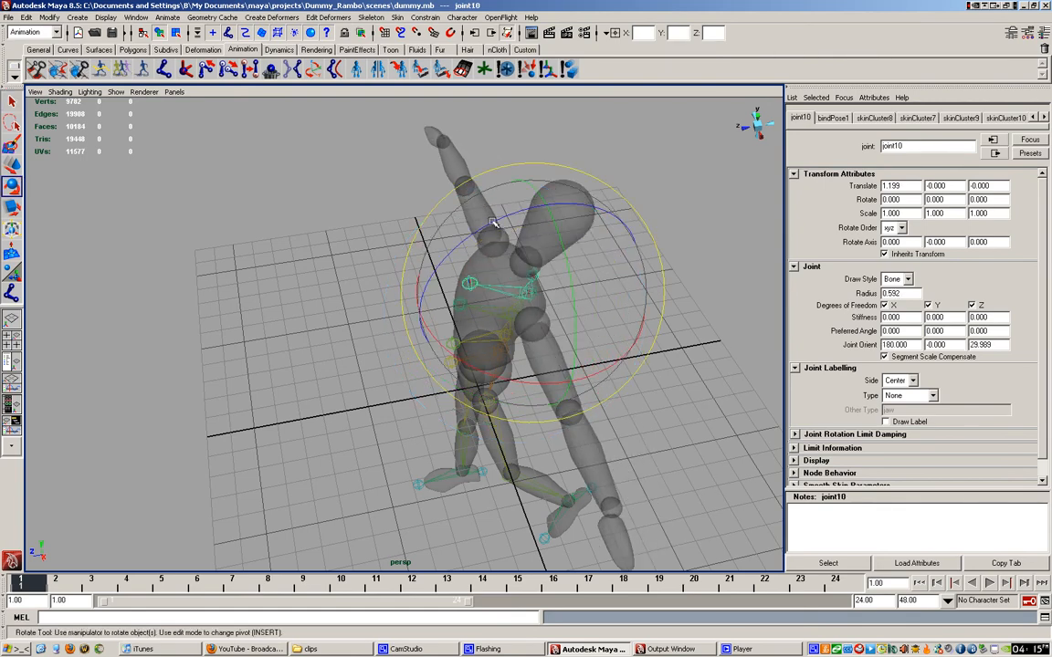
drag(501, 234, 570, 204)
alt+drag(499, 331, 432, 289)
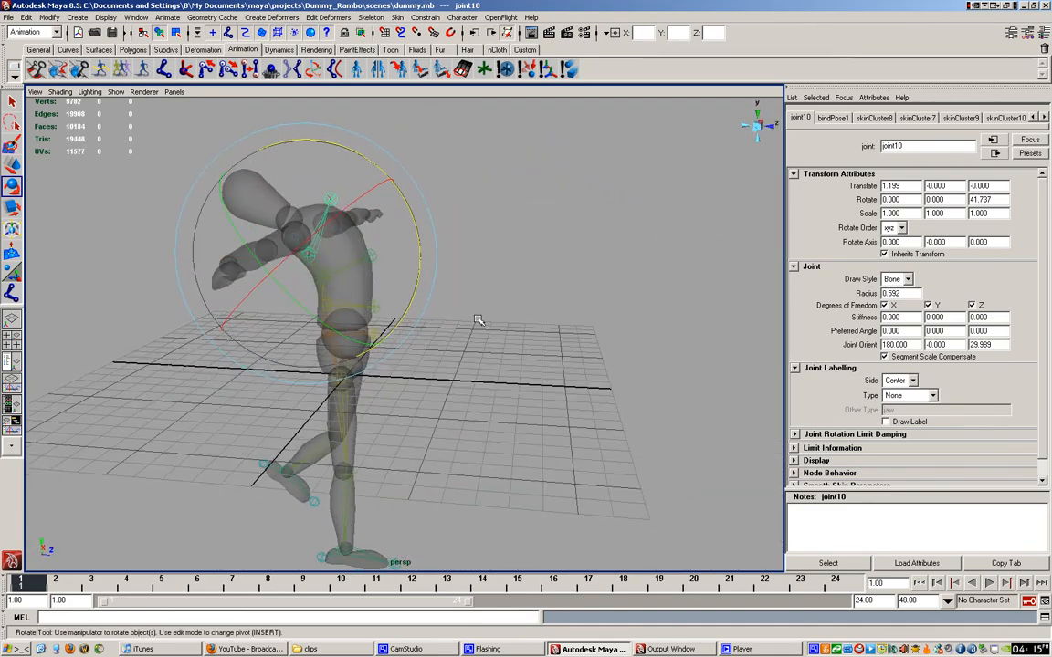
- Select the lowest spine joint joint8 and rotate it to about -45.9° around Z
click(327, 307)
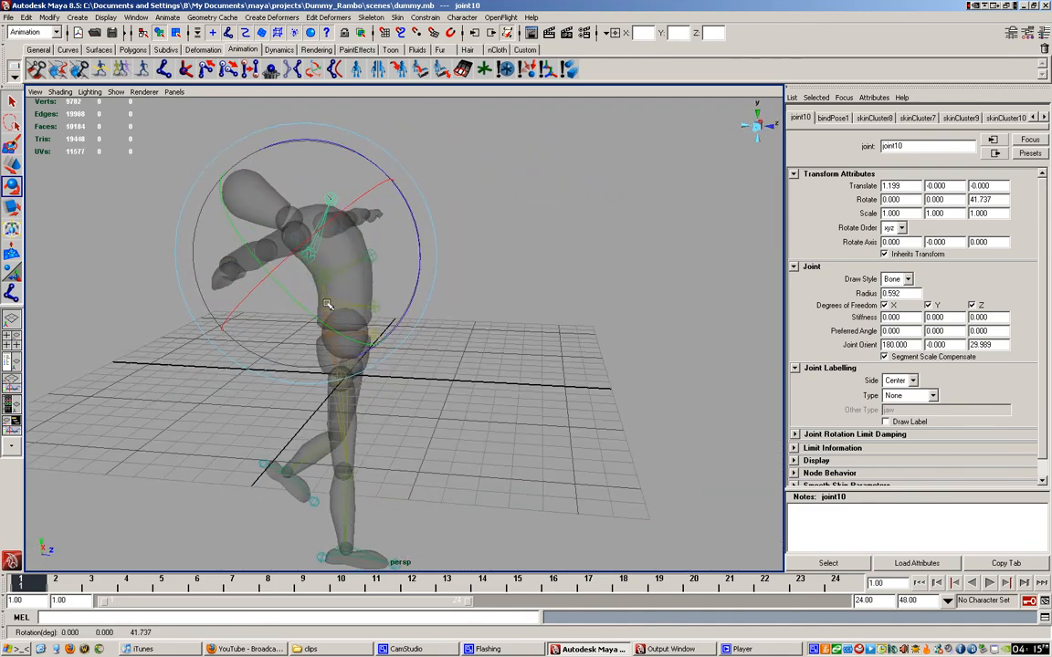
key(w)
click(329, 296)
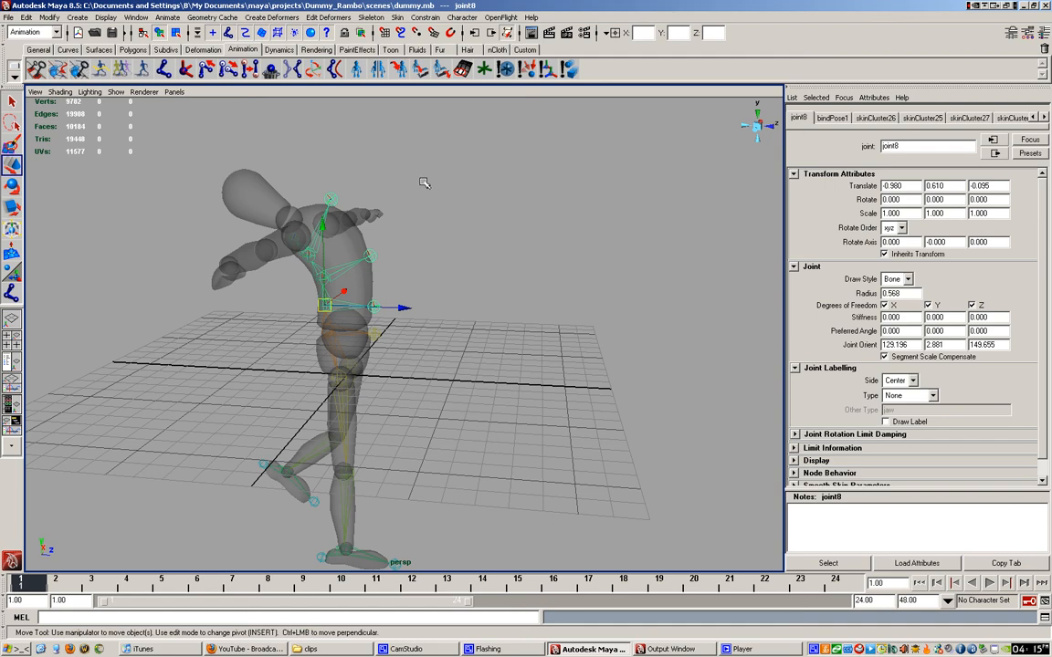
key(e)
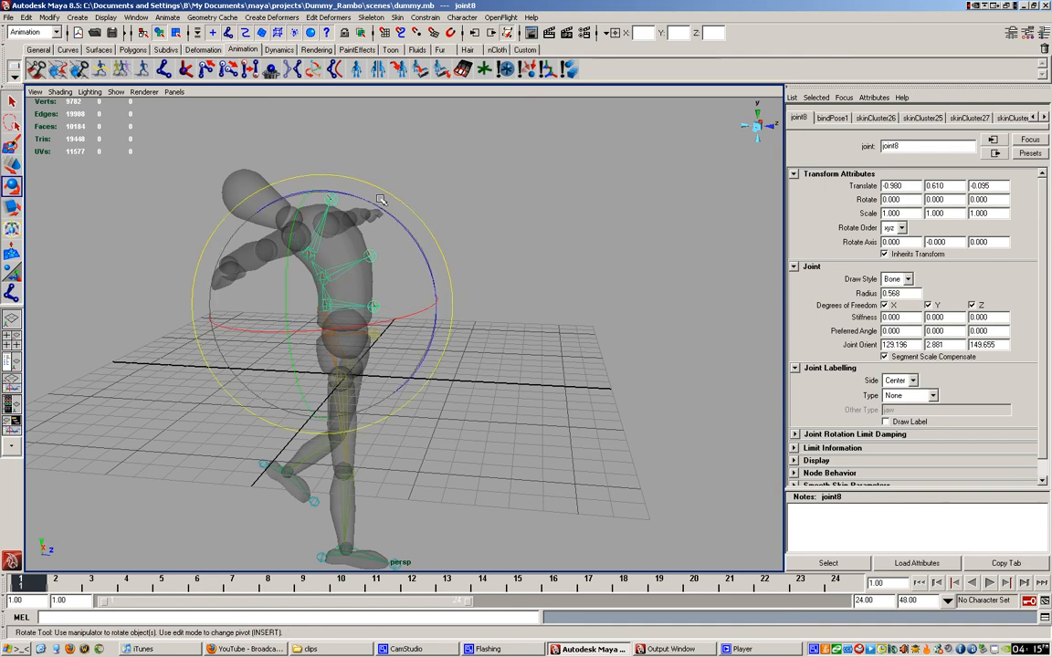
alt+drag(336, 182, 279, 215)
drag(405, 207, 420, 309)
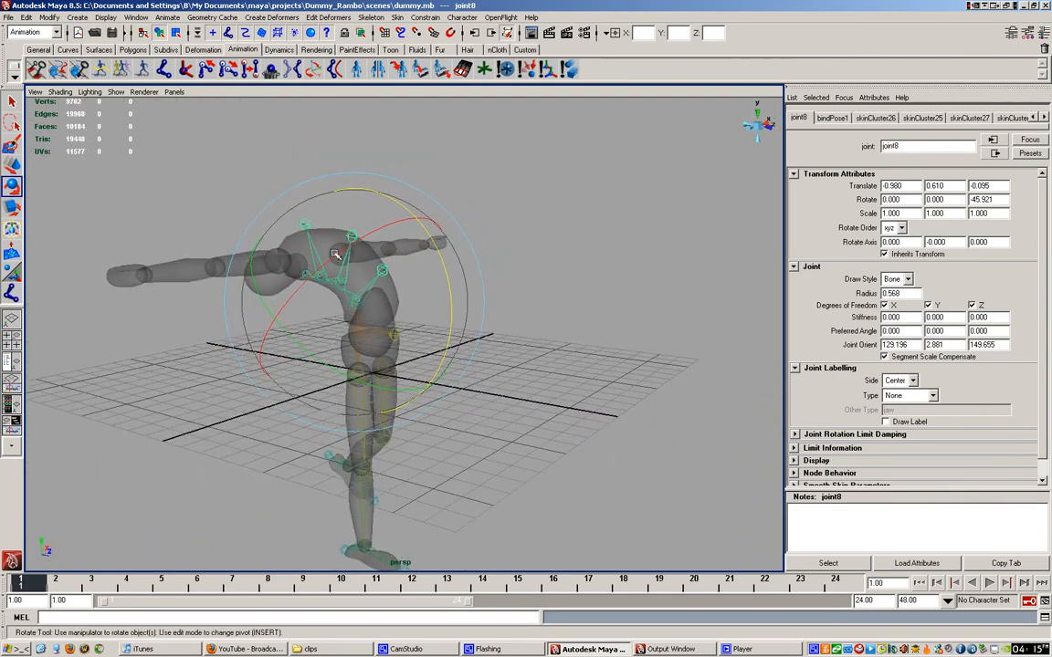
- Turn off X-Ray shading and view the posed mannequin from the front at an angle
click(55, 91)
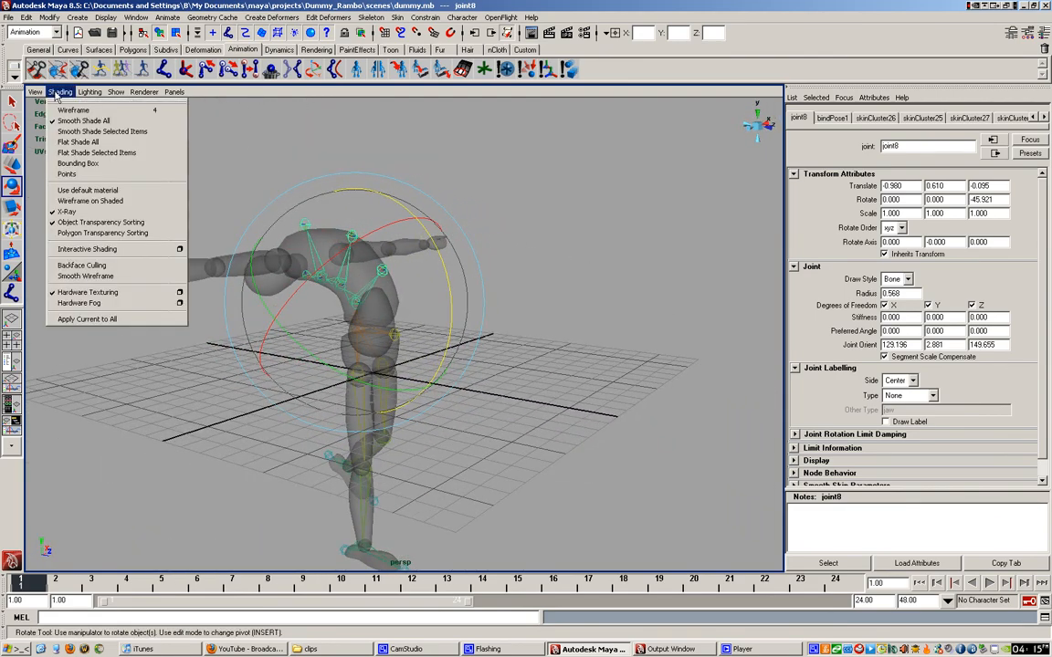
click(66, 210)
mouse_move(488, 298)
alt+mouse_down()
mouse_move(367, 322)
mouse_move(395, 353)
mouse_move(548, 297)
mouse_move(439, 318)
alt+mouse_up()
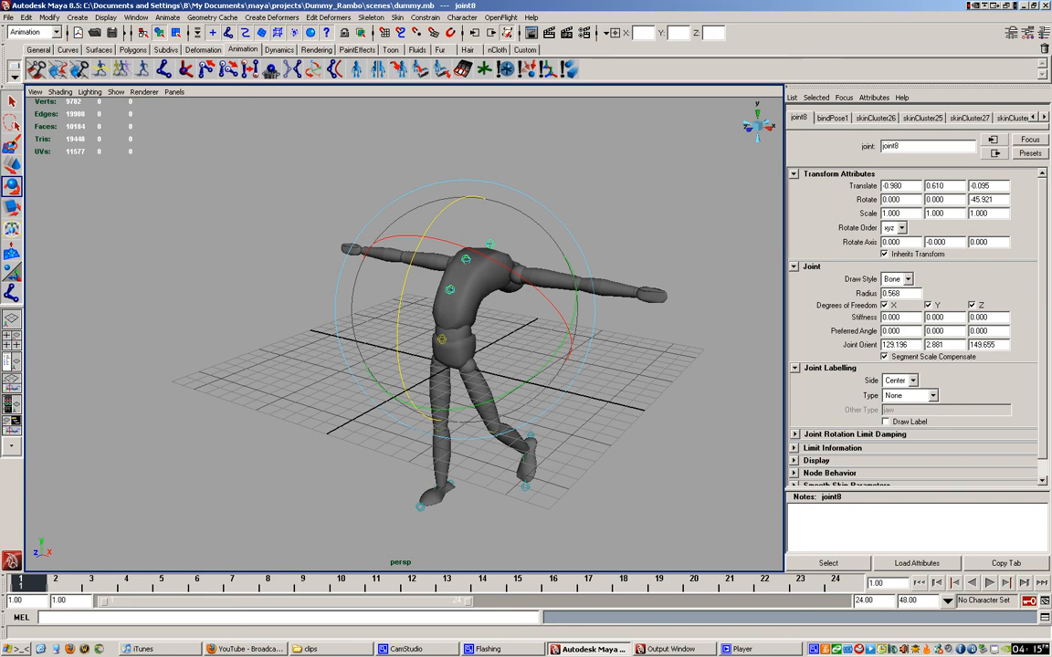
key(alt+Tab)
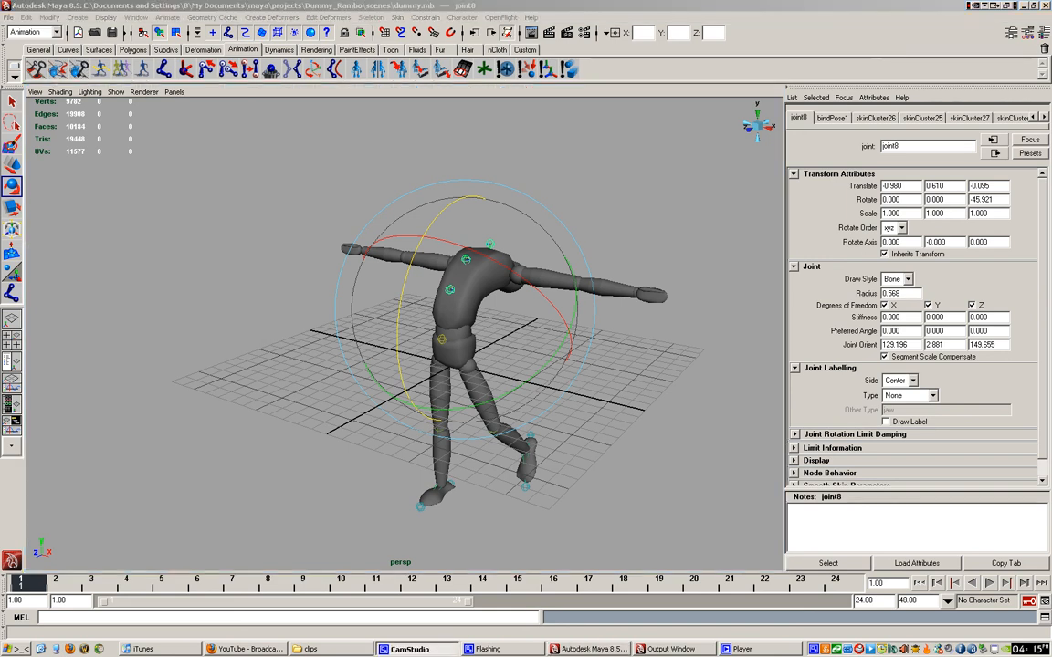